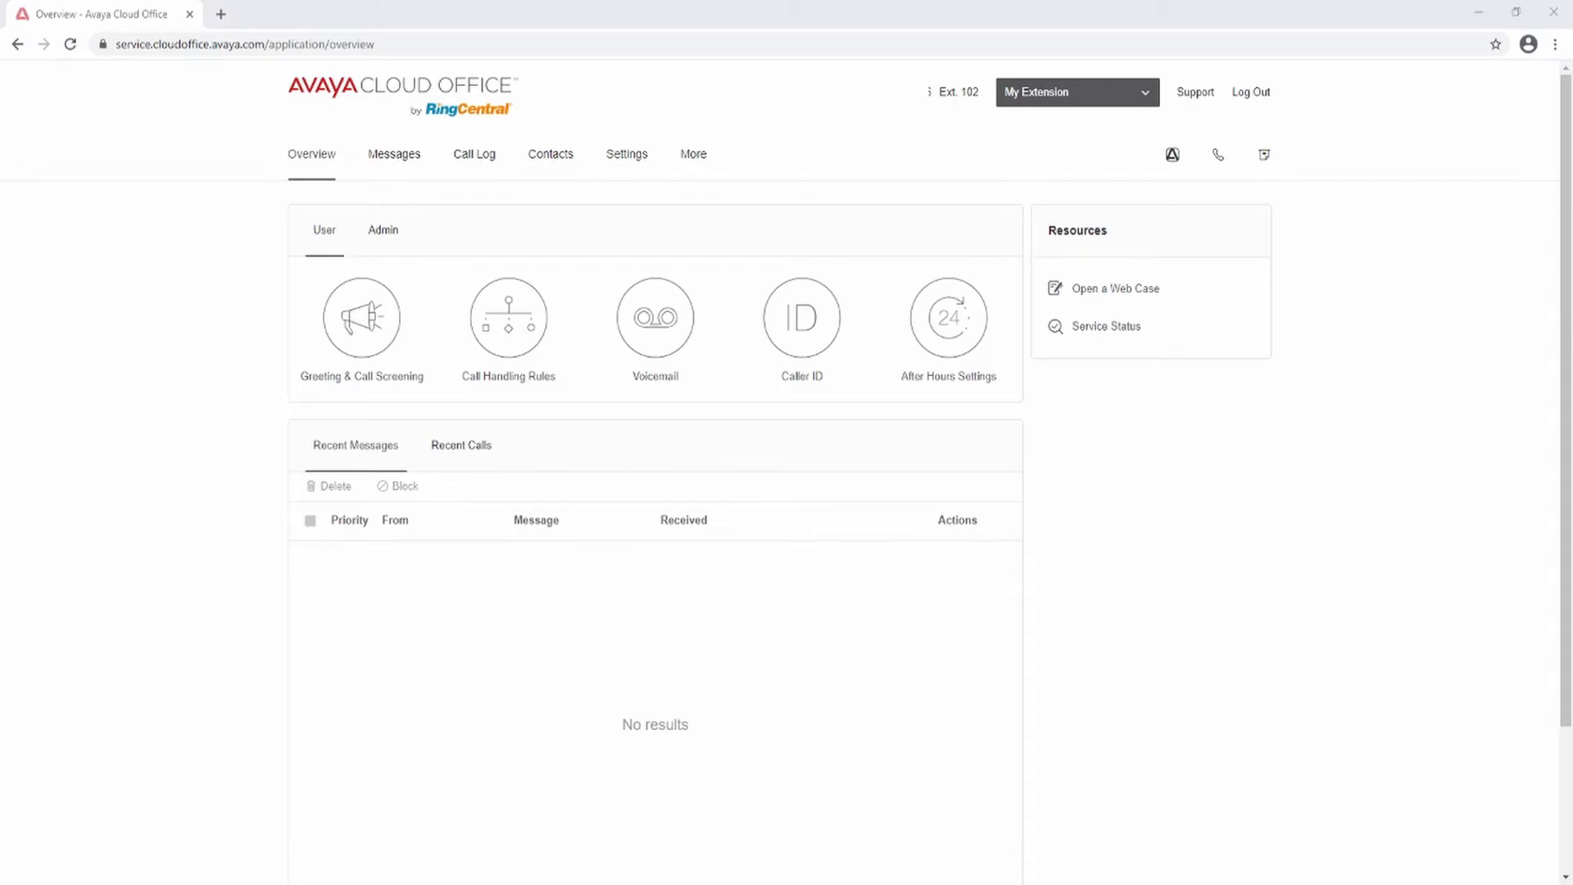
Step: Open the extension's General user details, view the Contact Phone explanation, and start editing Record User Name
left_click(629, 156)
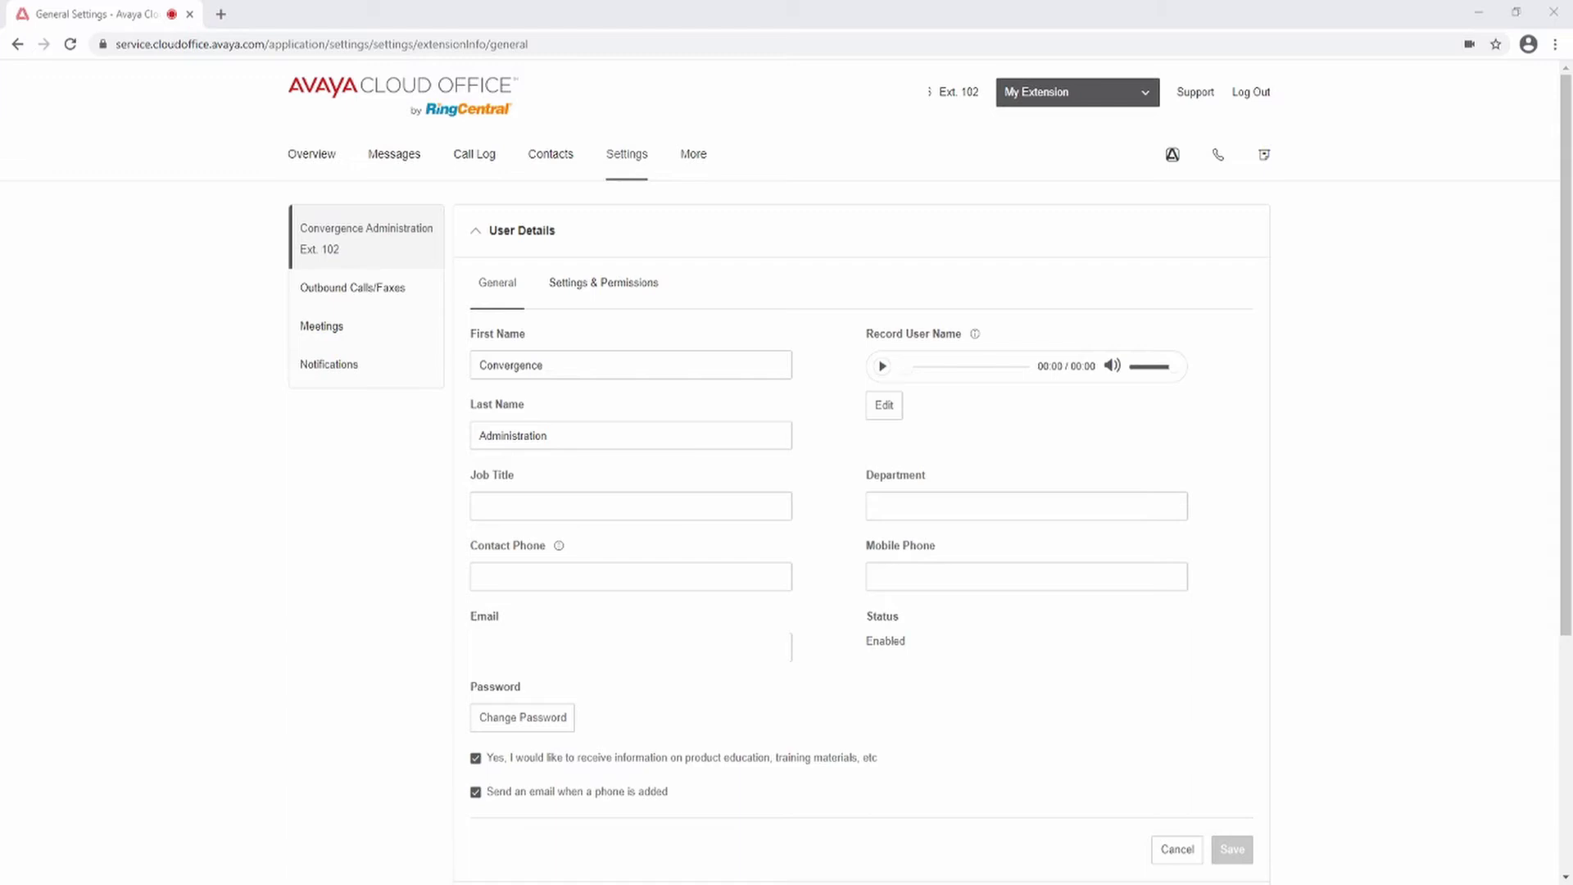
mouse_move(561, 554)
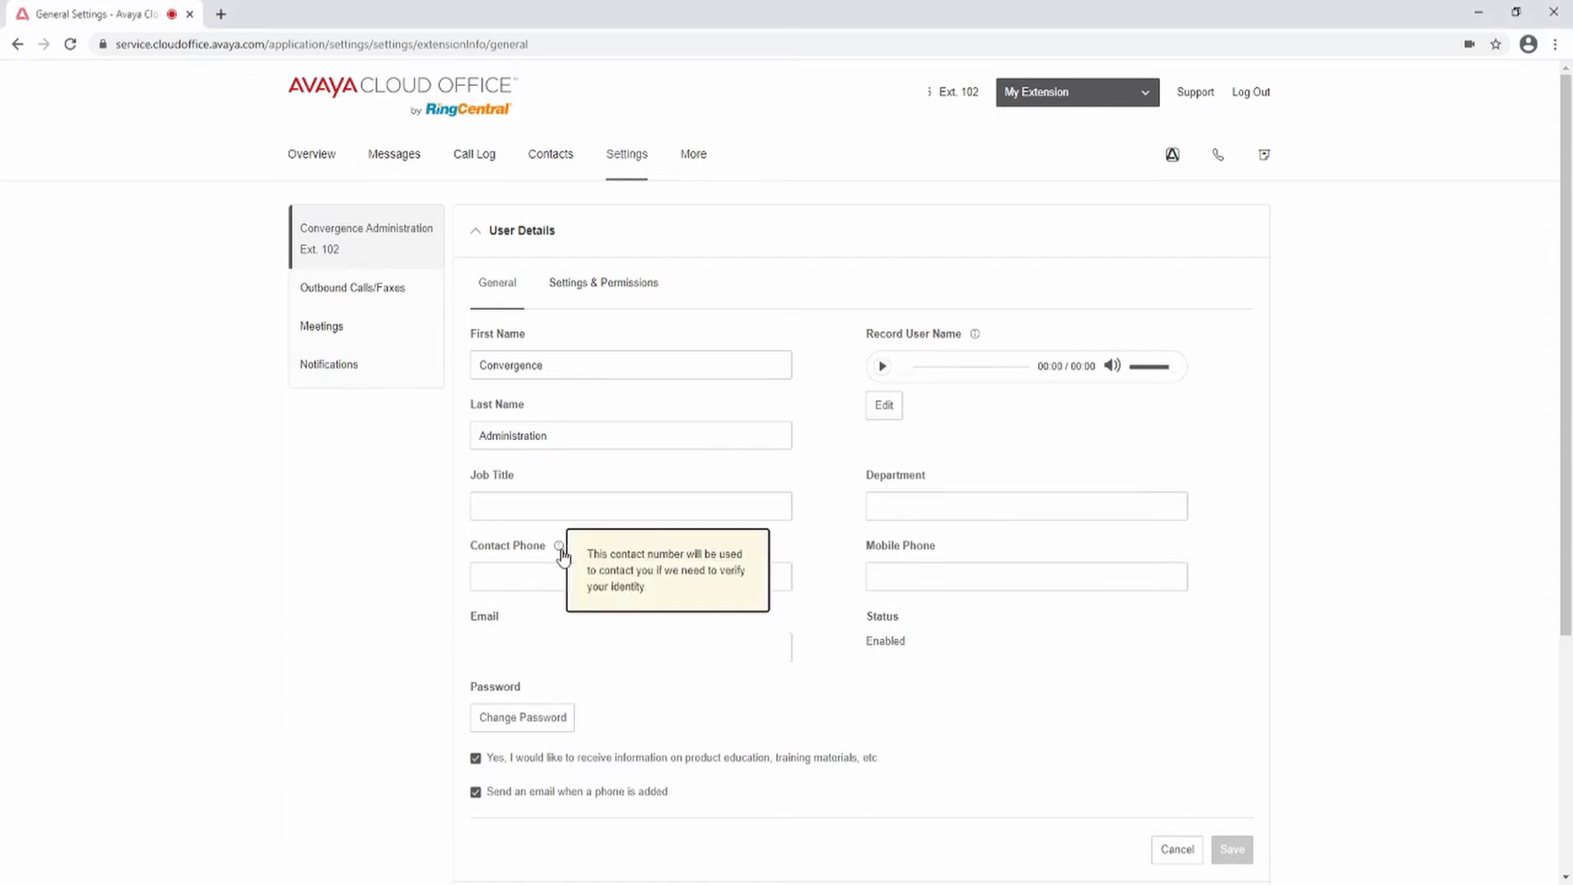
left_click(559, 547)
left_click(560, 551)
left_click(562, 555)
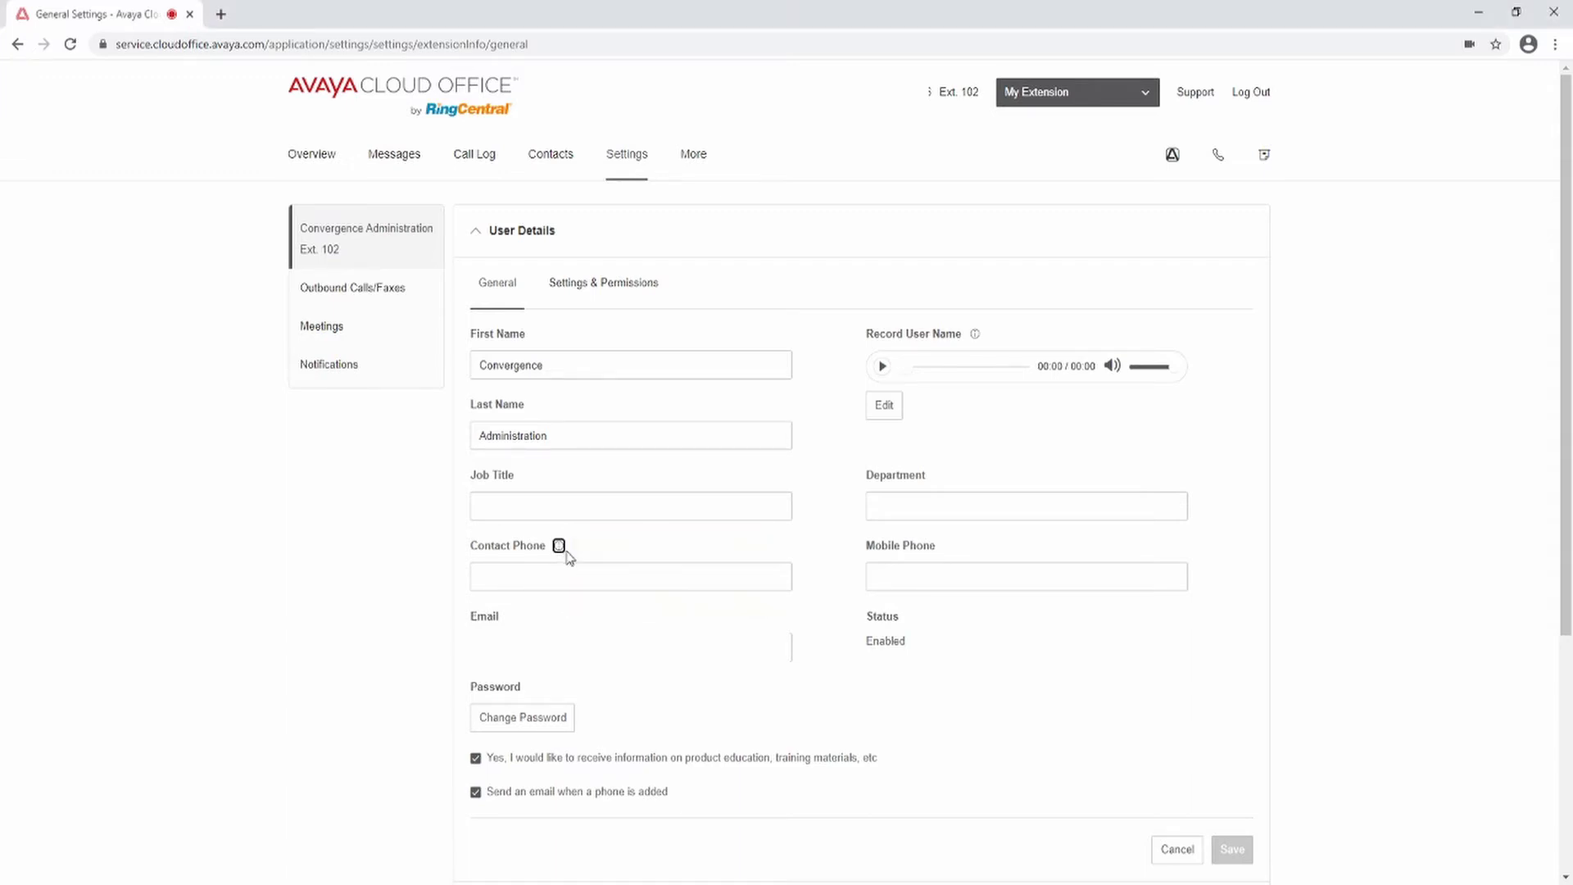
left_click(882, 416)
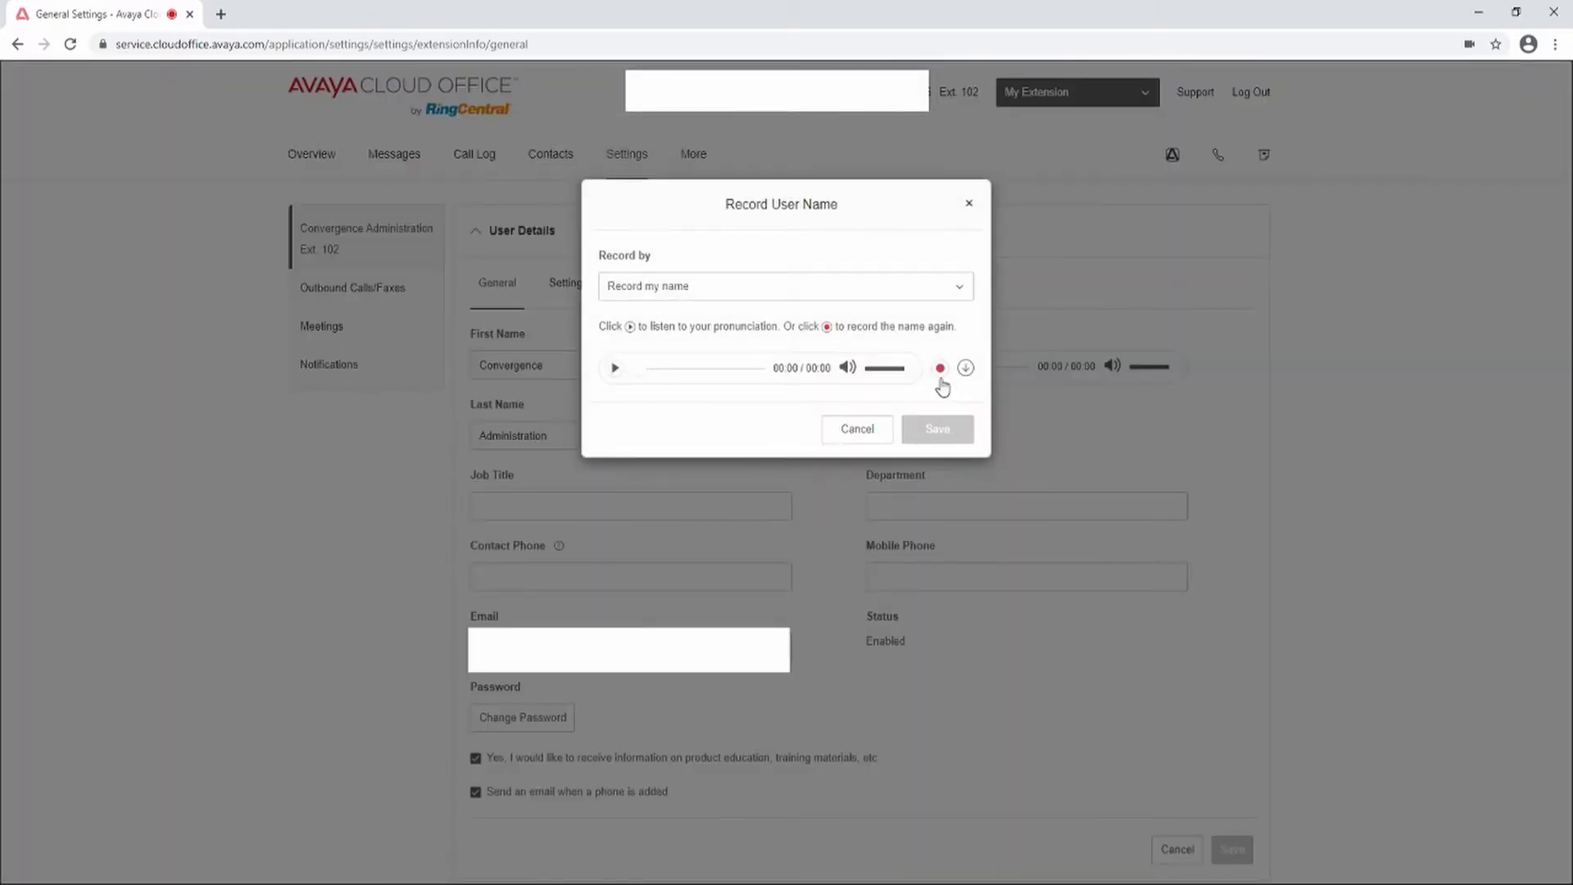
Step: Choose to re-record the user name yourself in the Record User Name dialog
left_click(941, 366)
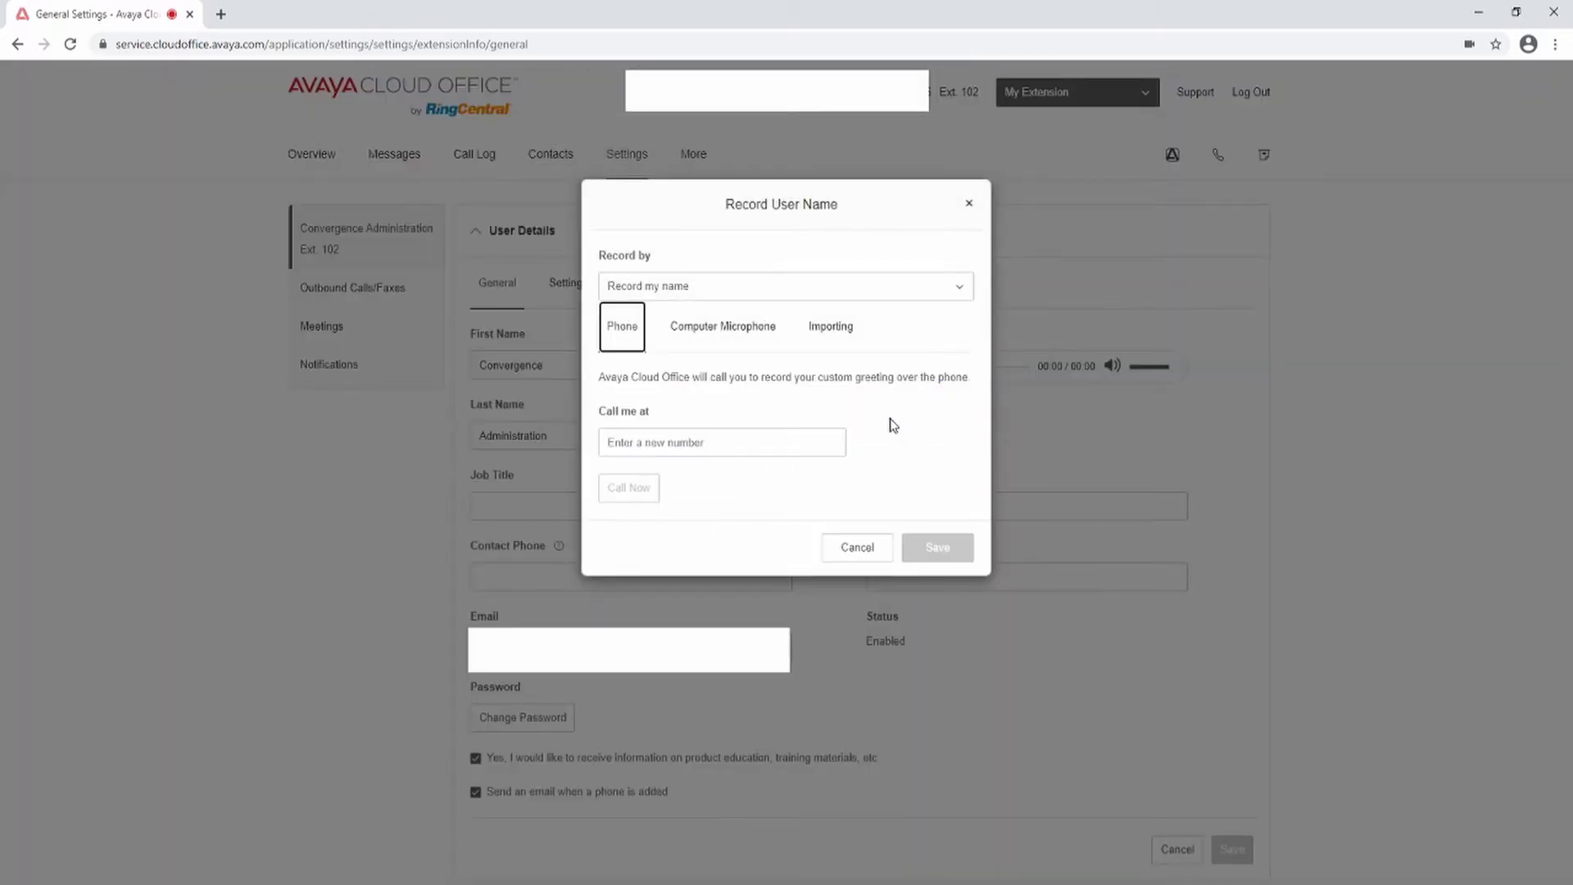
left_click(957, 286)
left_click(750, 353)
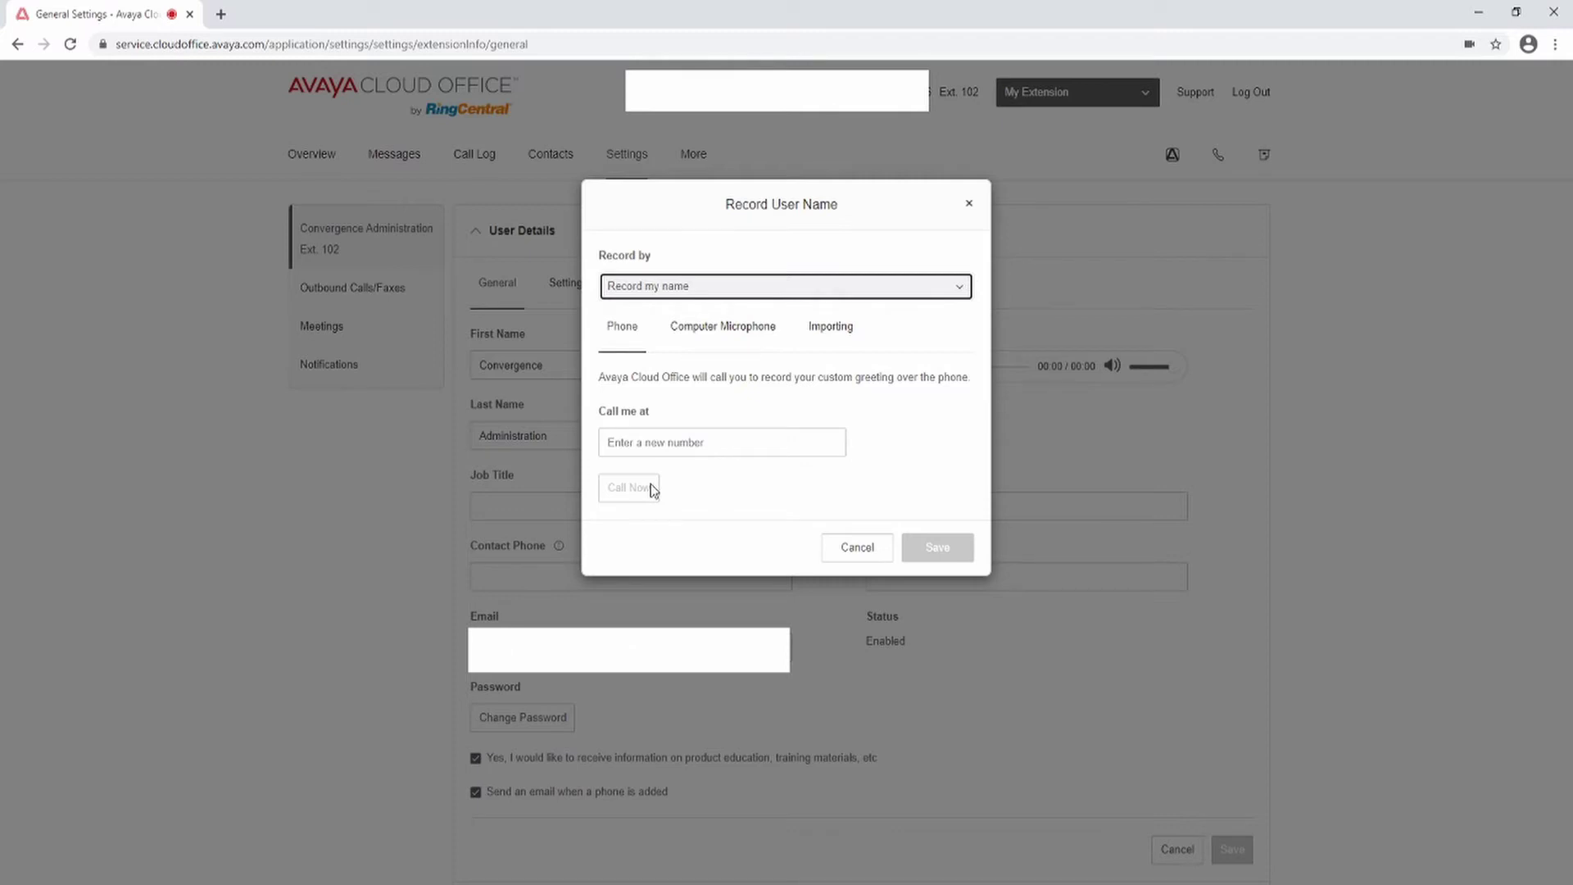
Step: Record a test name with the computer microphone at adjusted volume, then discard it
left_click(741, 336)
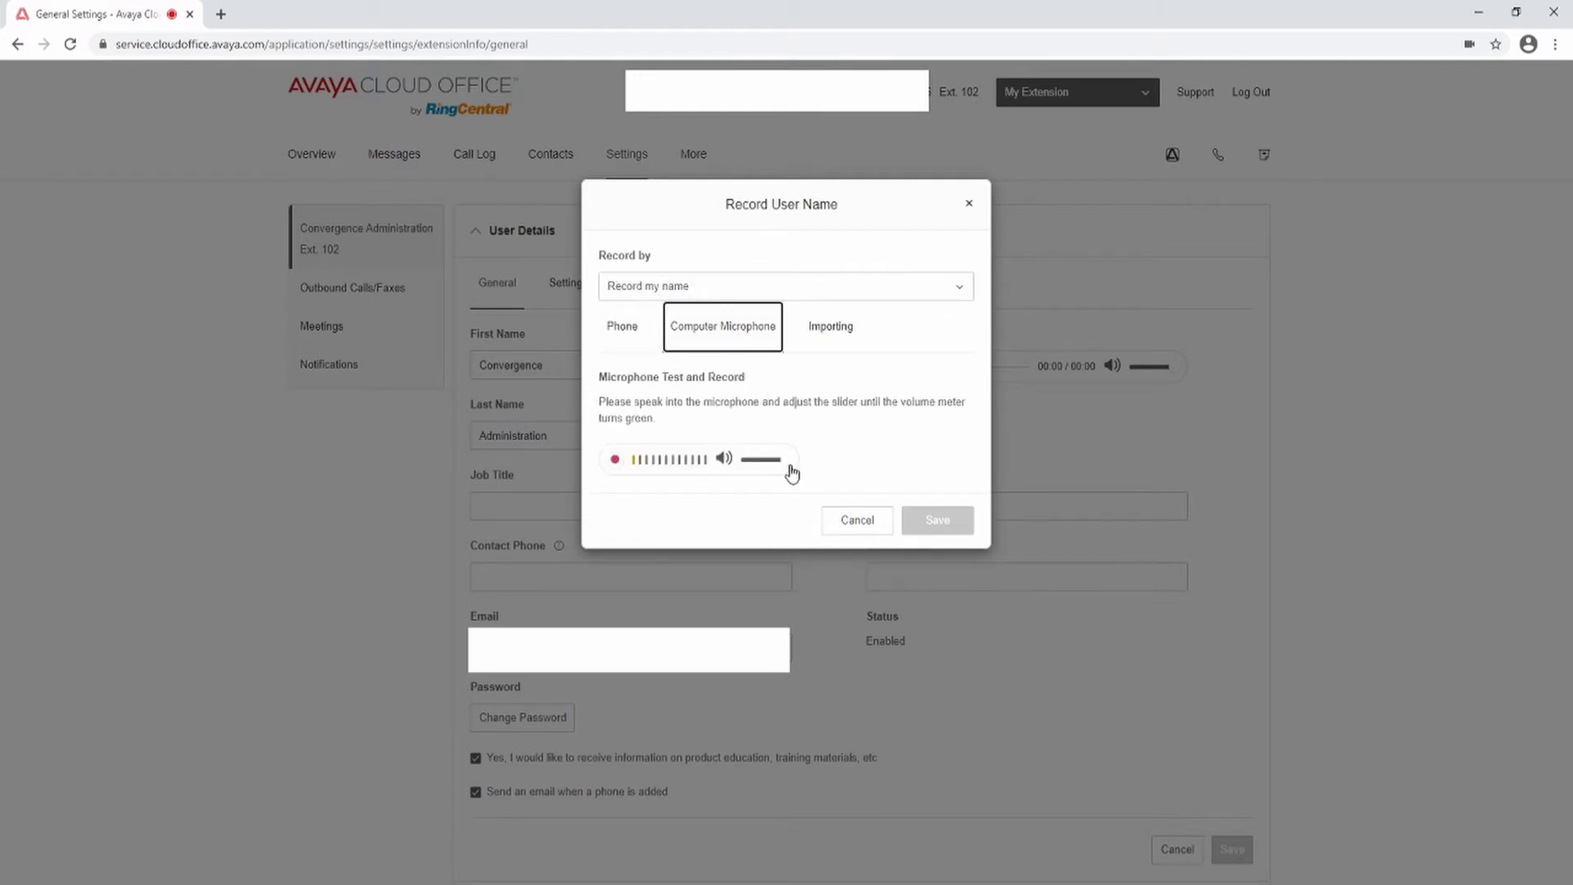
left_click_drag(791, 465, 771, 467)
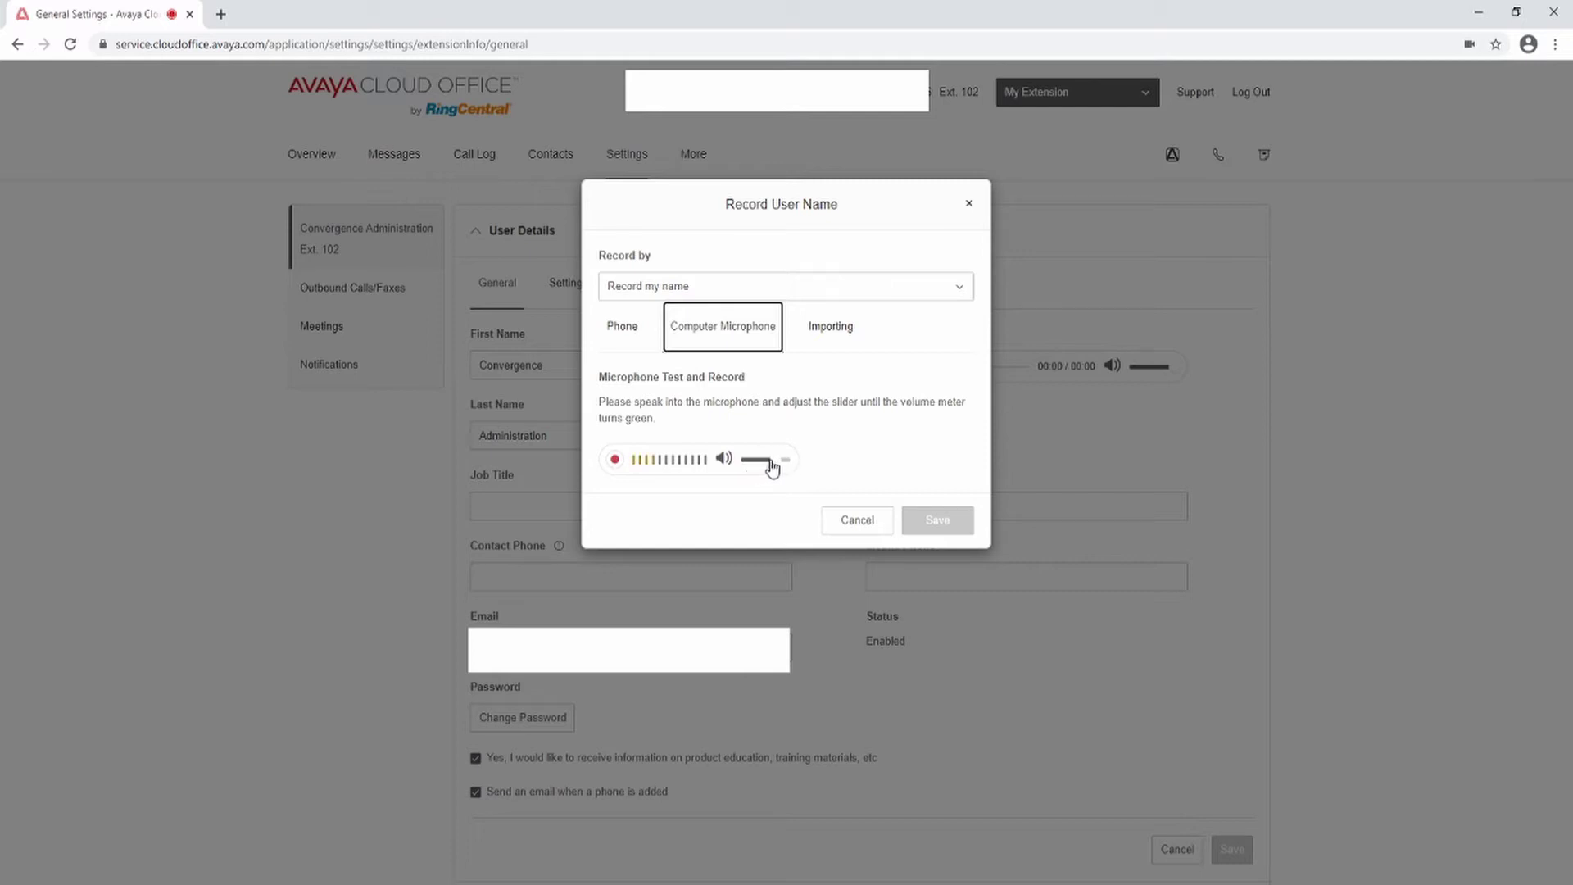
left_click(616, 460)
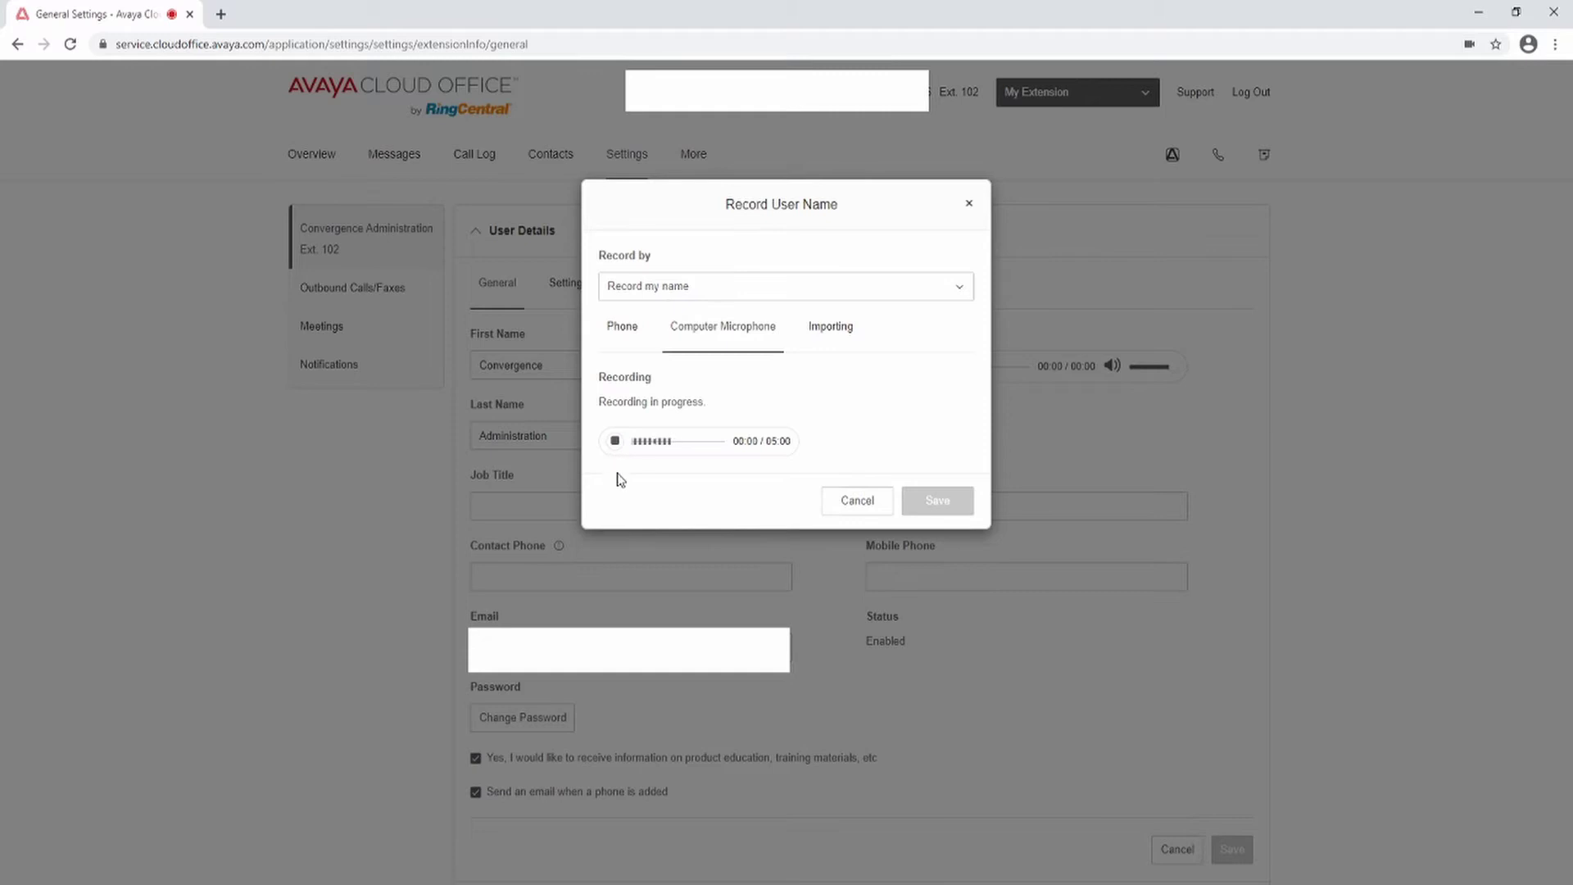
left_click(615, 443)
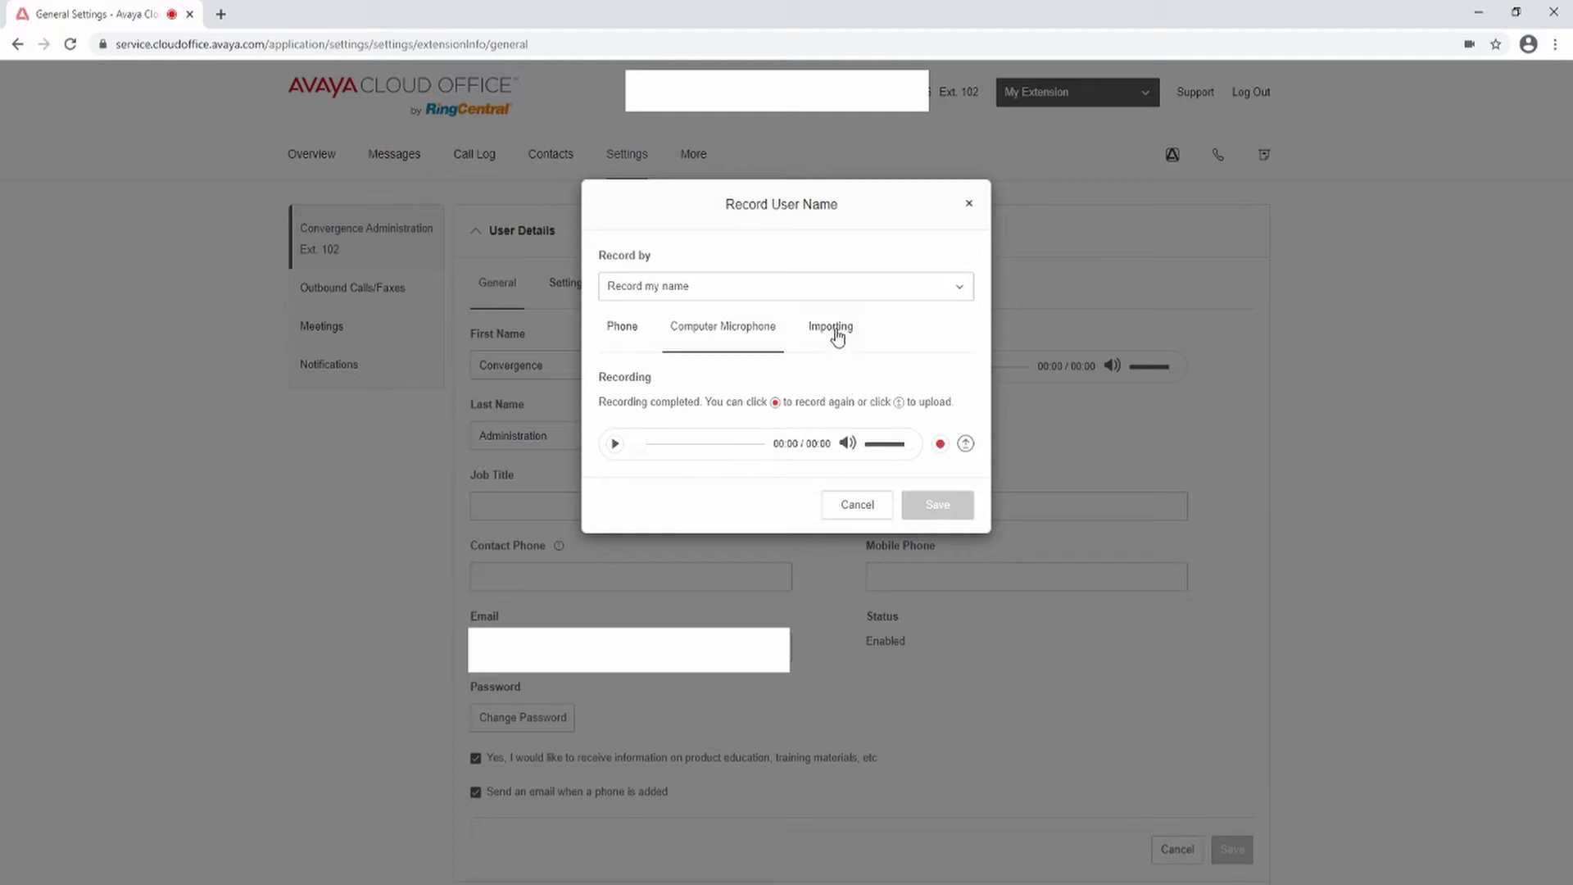
left_click(879, 513)
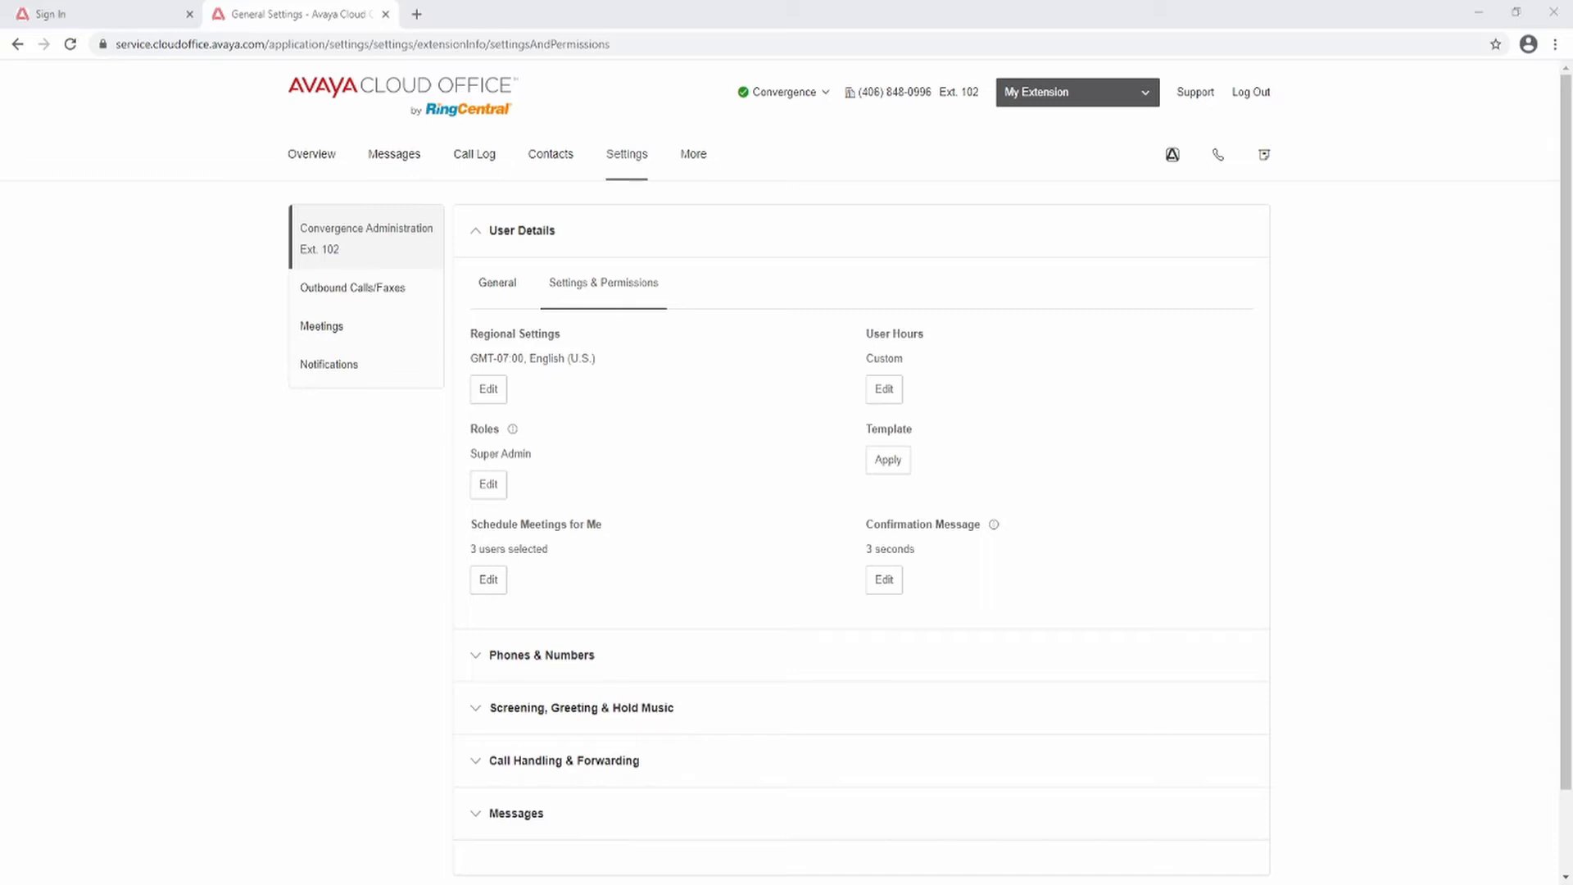
Step: Keep 8:00 AM–5:00 PM custom user hours for all seven days, including Sunday, and save
left_click(884, 388)
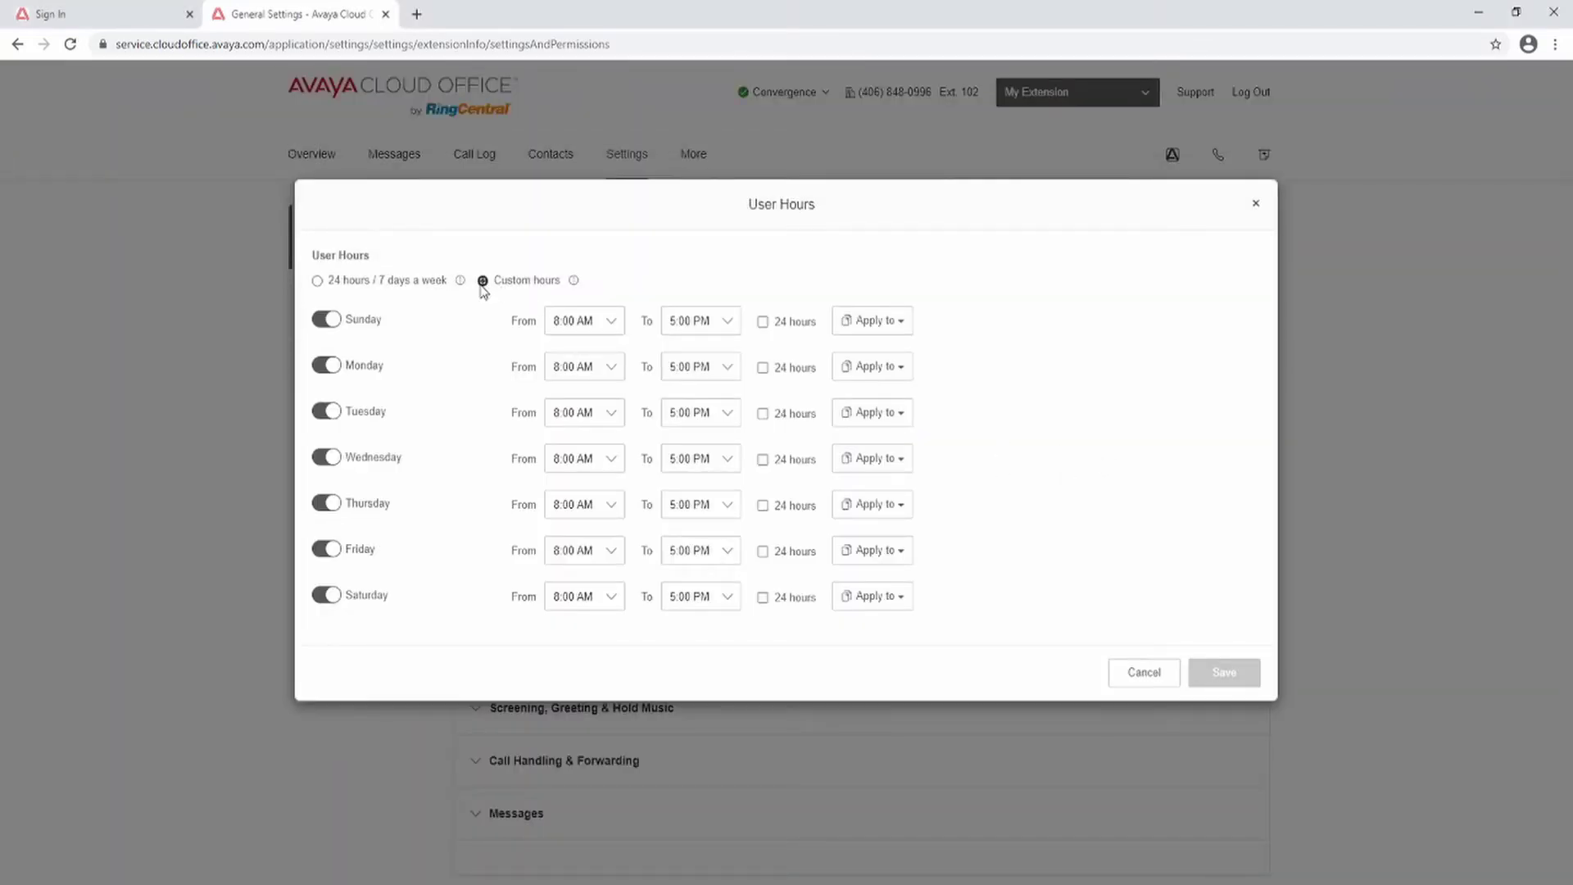
left_click(321, 330)
left_click(337, 319)
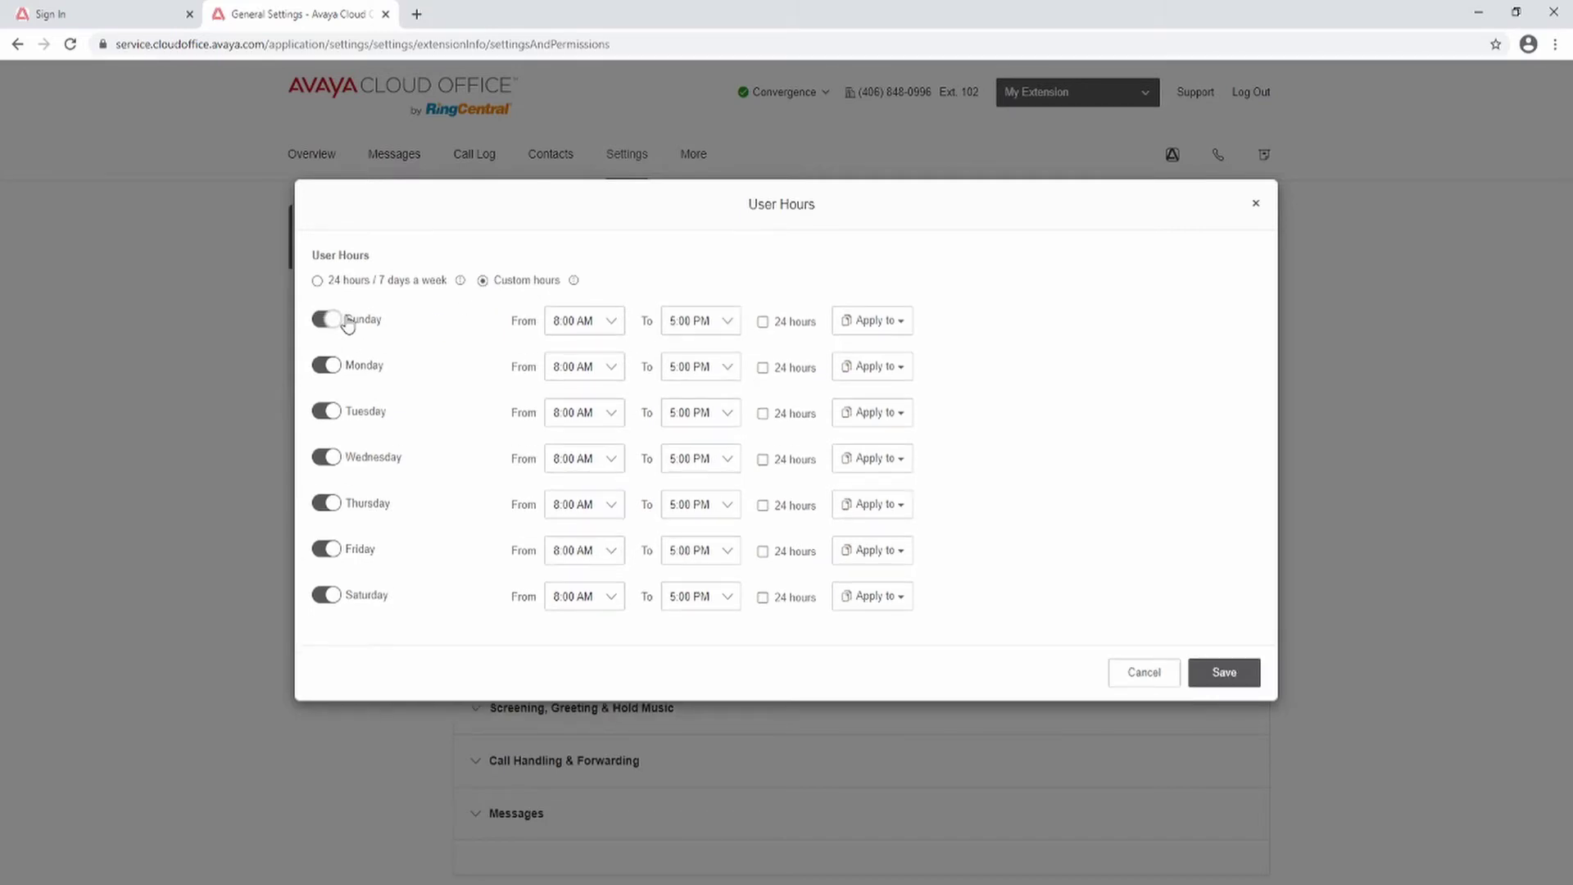
left_click(899, 320)
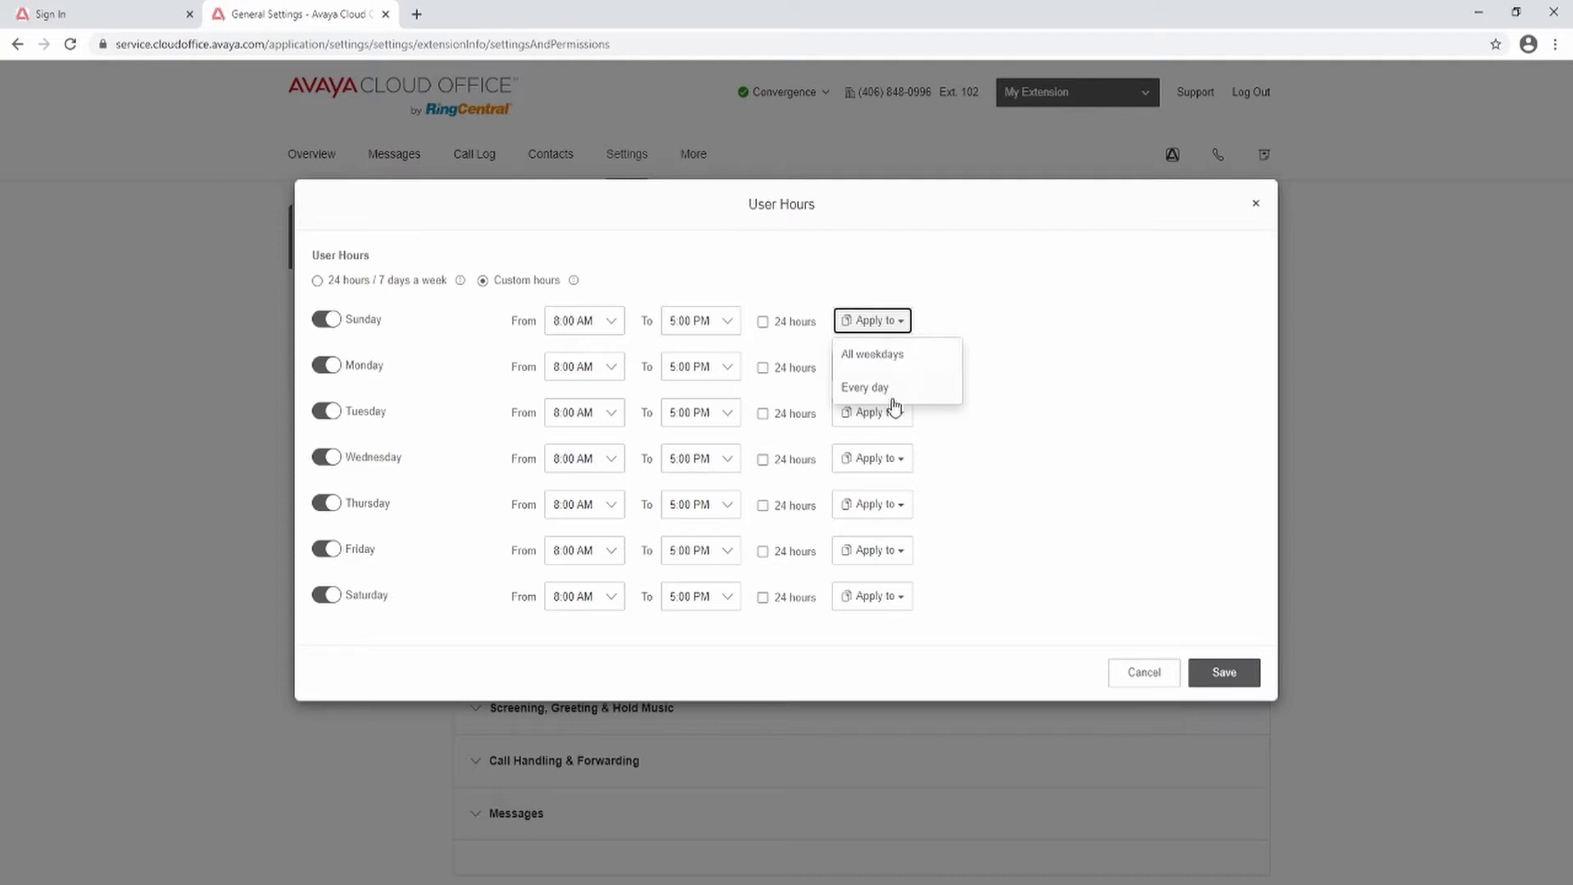
left_click(1234, 675)
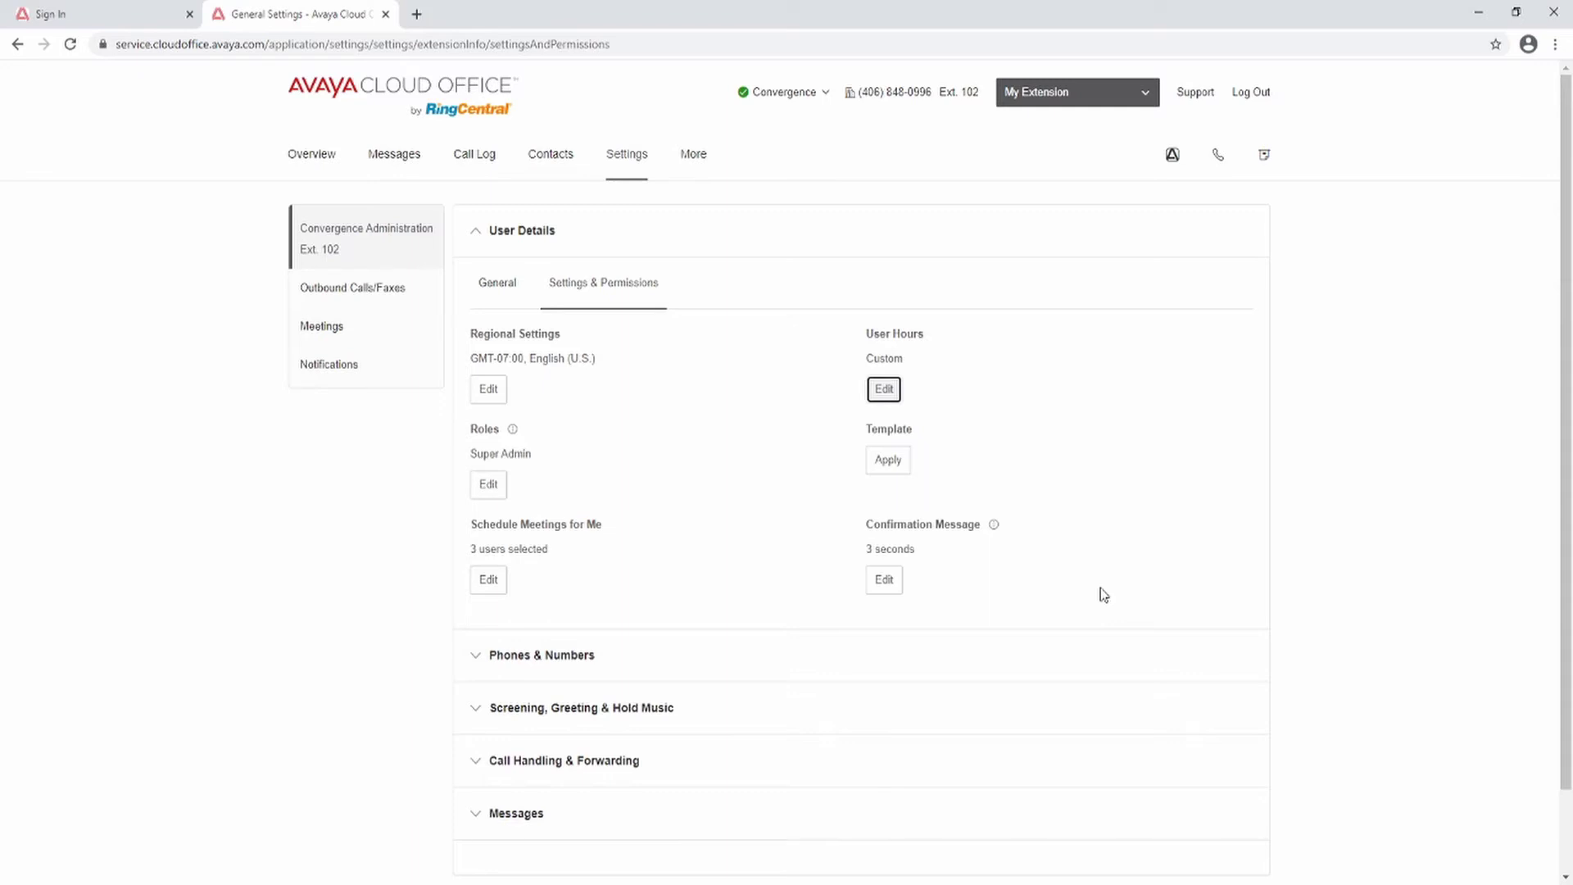
Step: Let User B instead of User C schedule meetings on my behalf and save
left_click(490, 591)
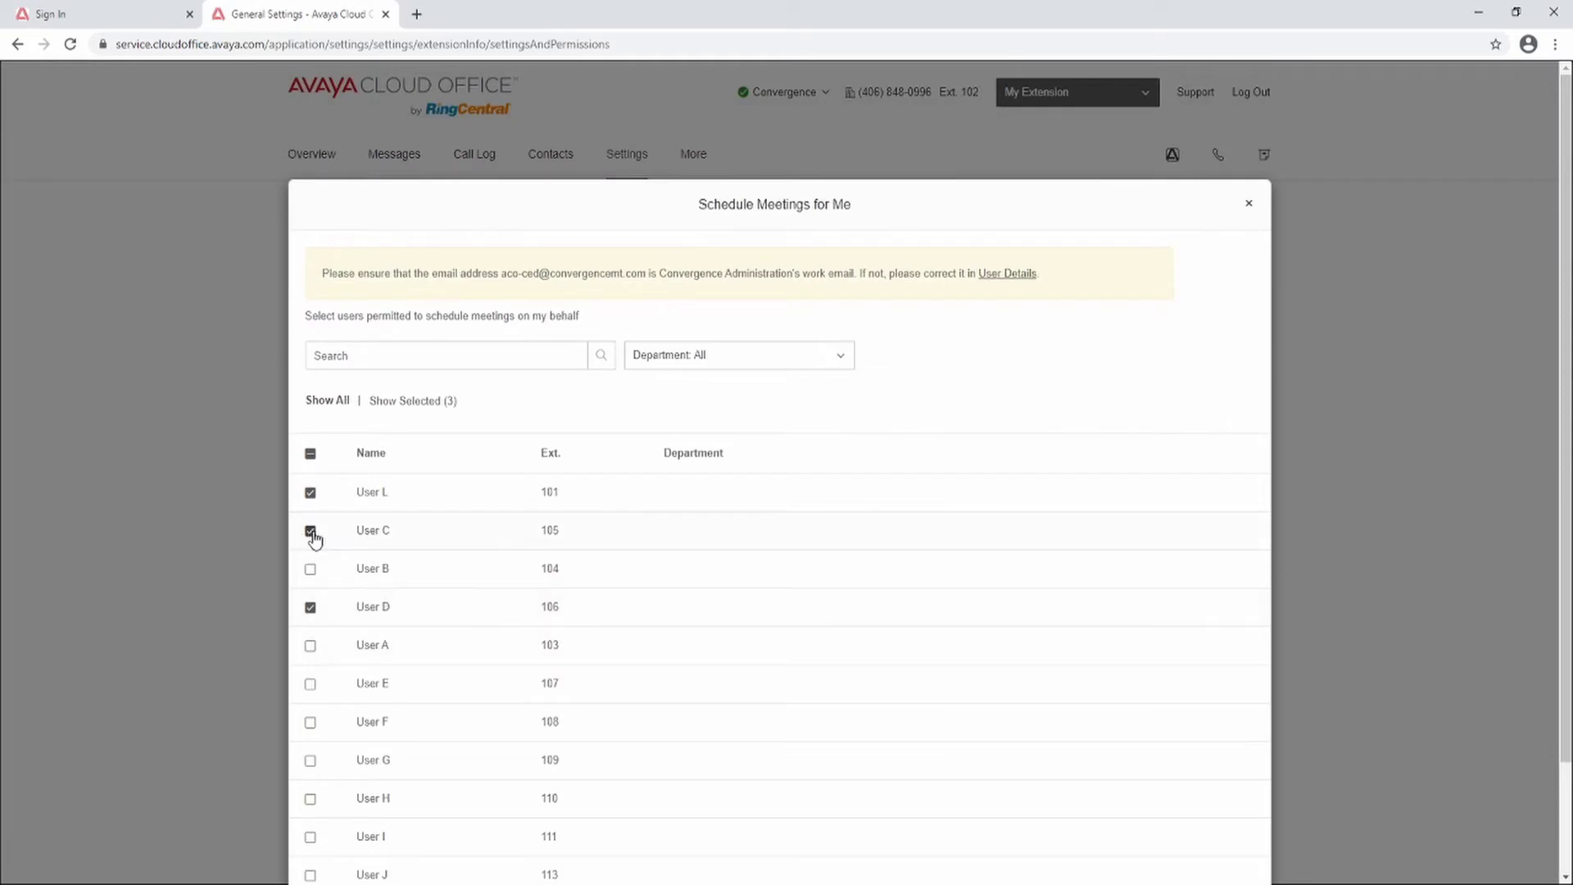
left_click(310, 531)
left_click(311, 568)
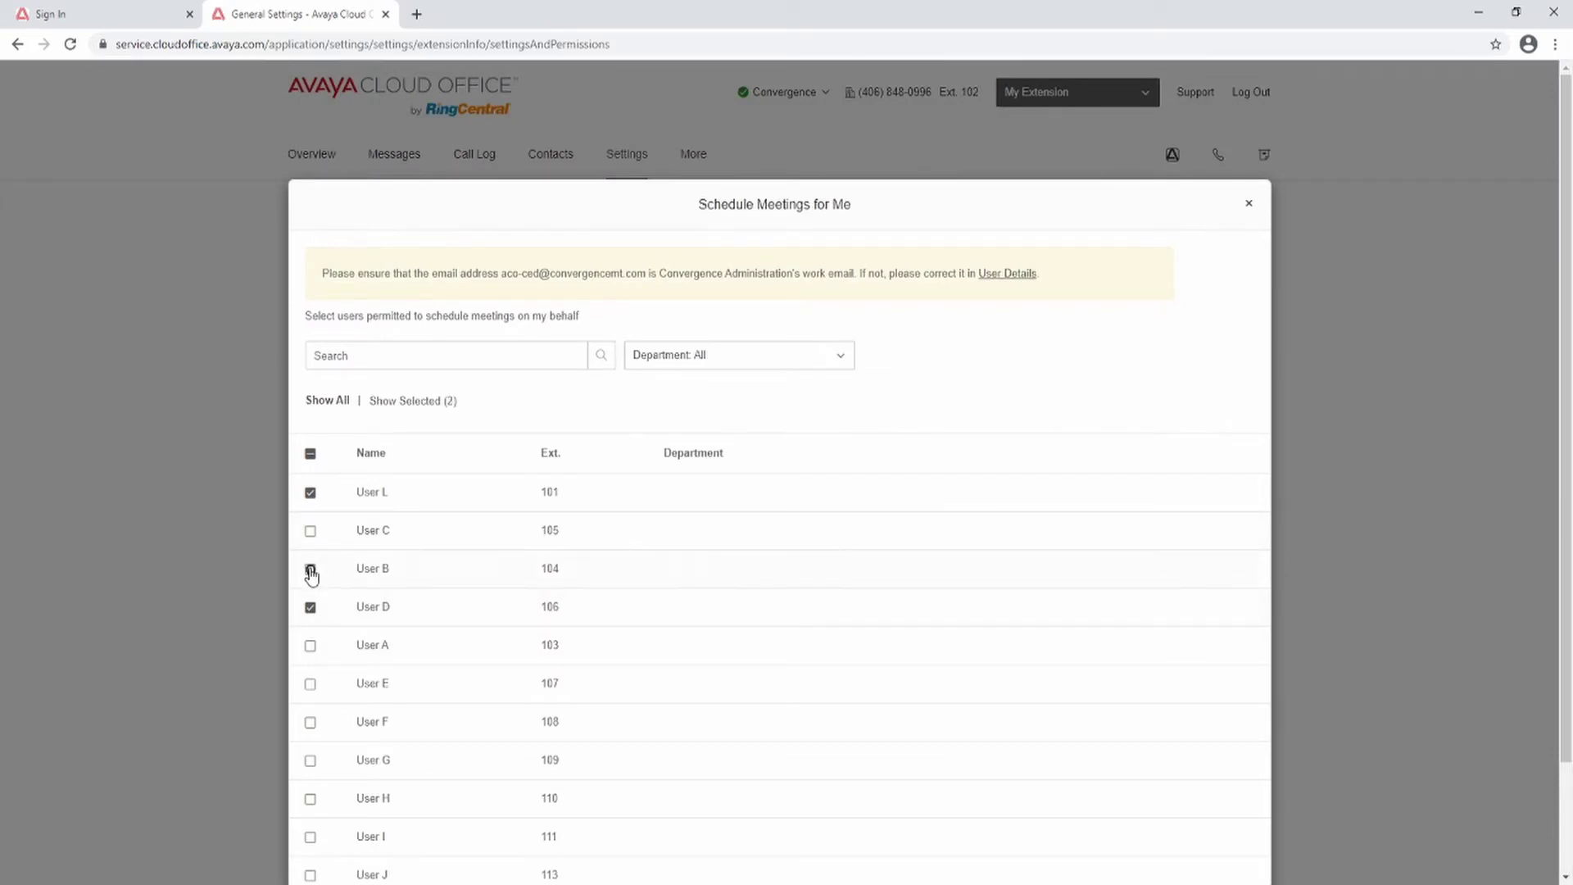
scroll(706, 608, "down", 2)
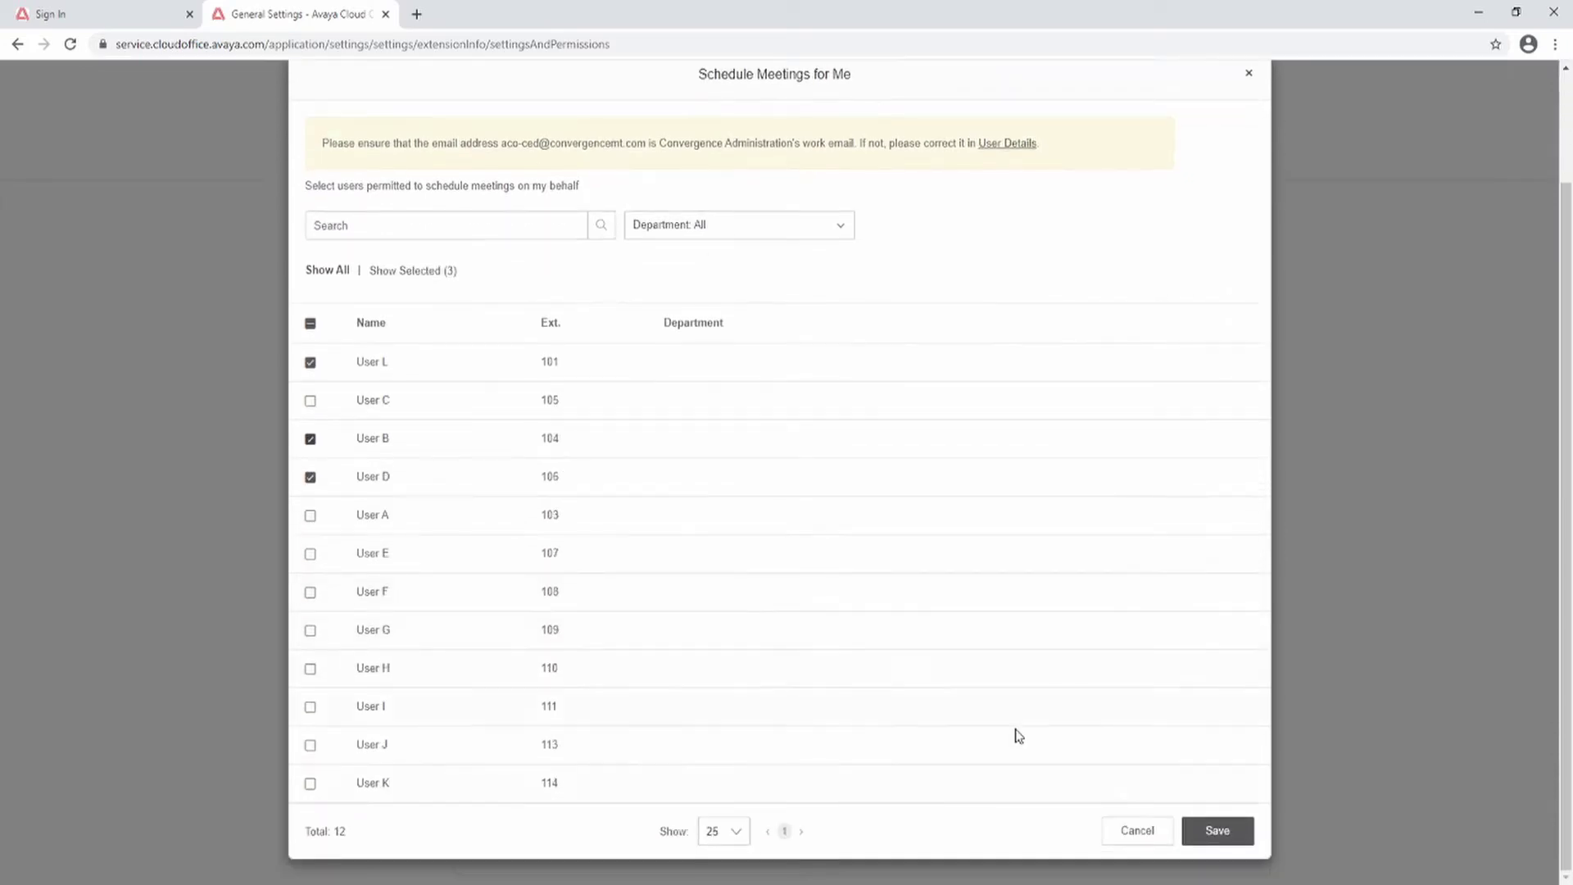
left_click(1243, 844)
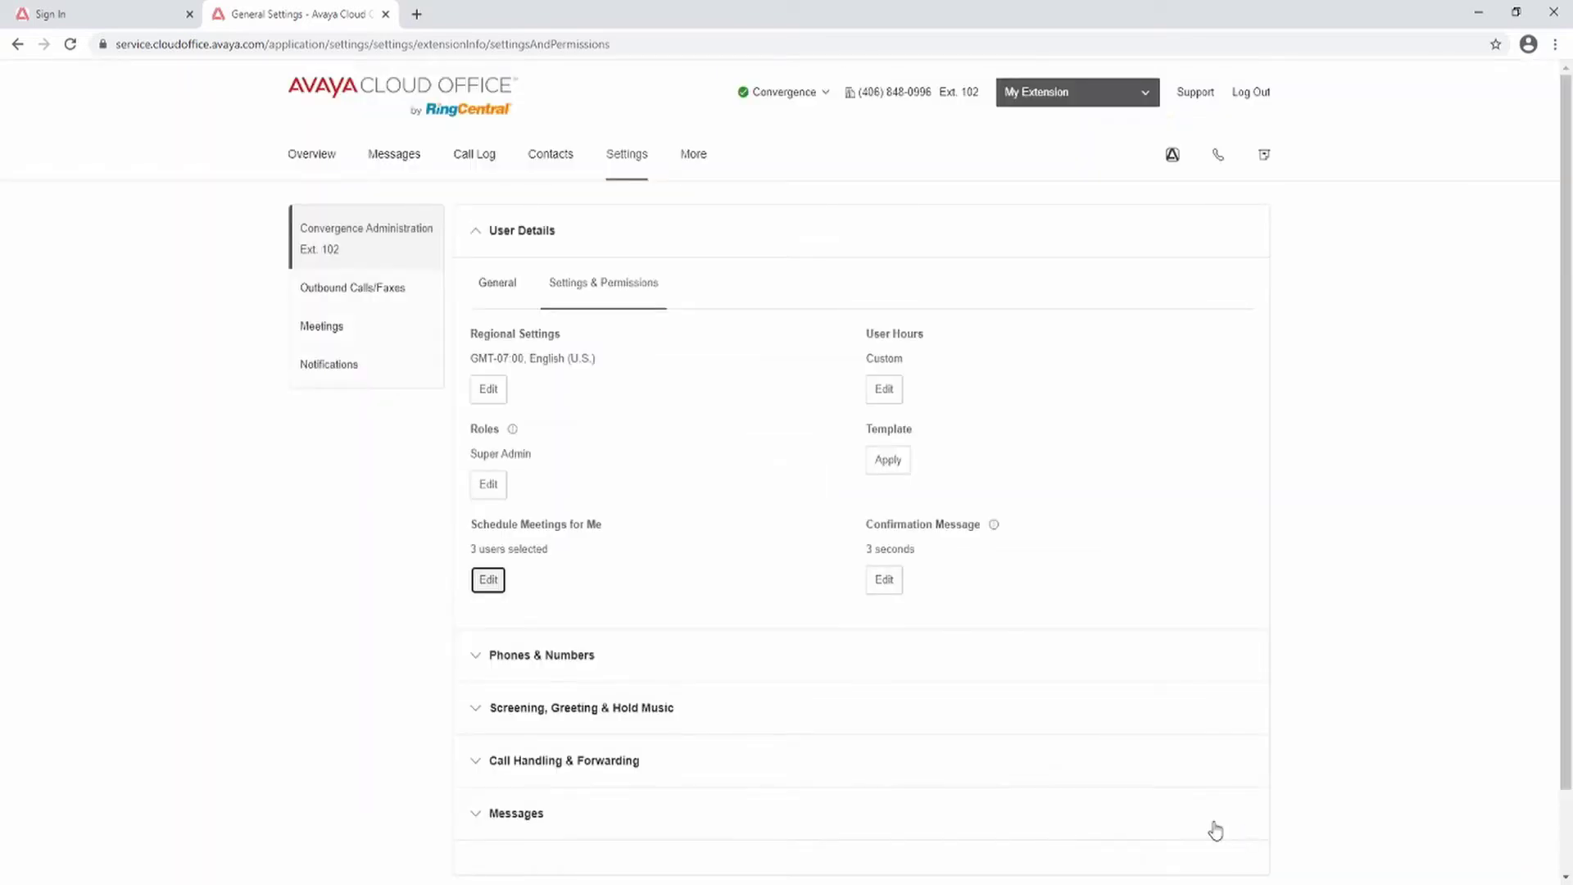
Step: Disable the confirmation message, leaving its duration at 3 seconds
left_click(885, 583)
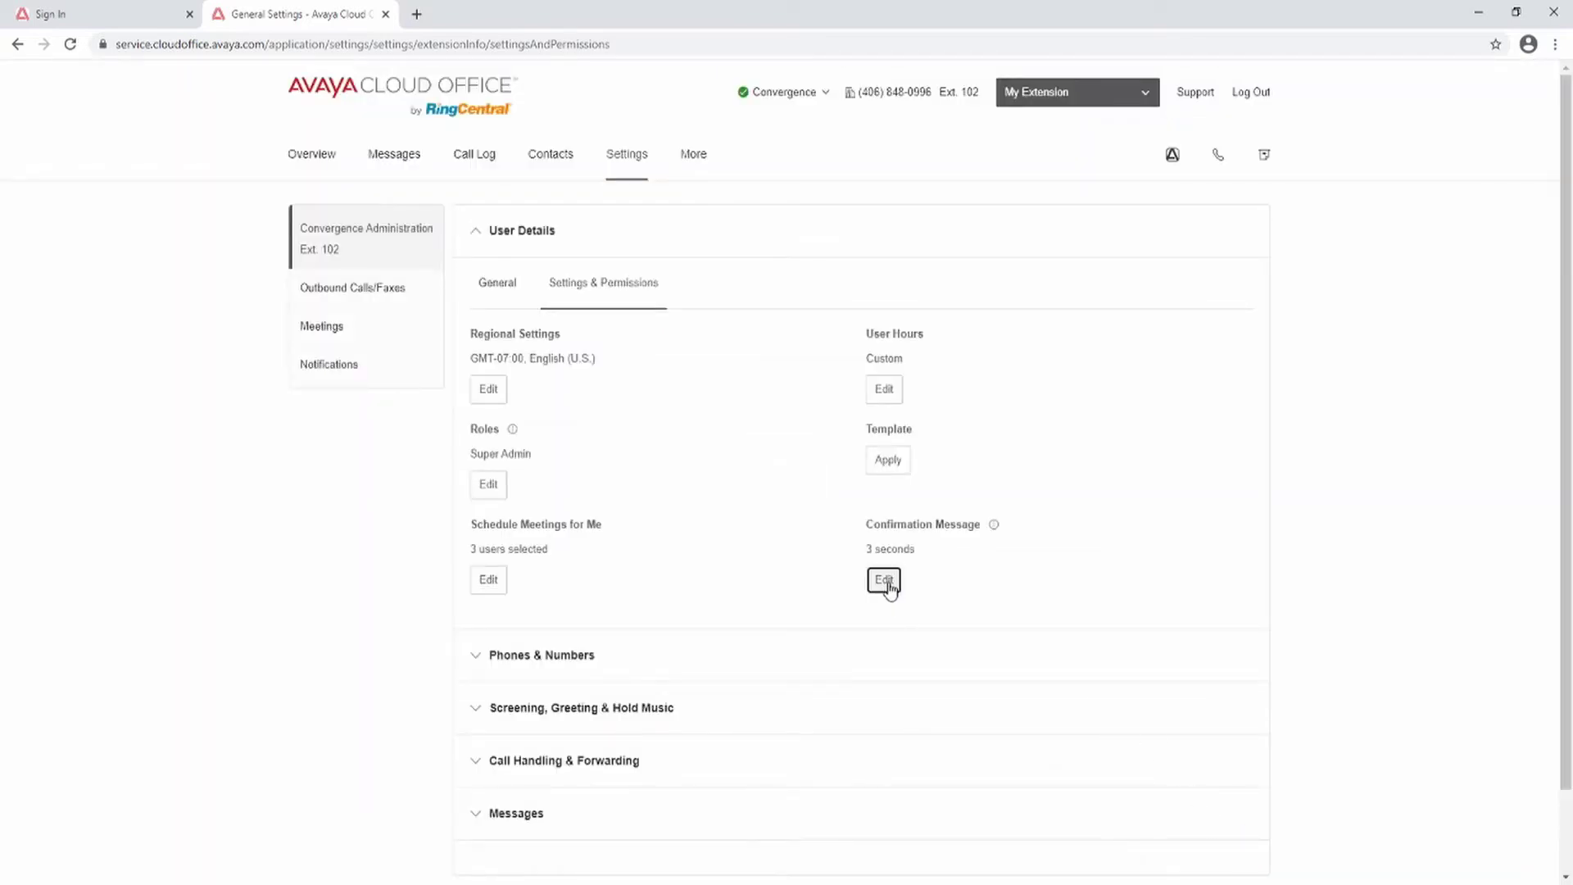
left_click(955, 321)
key("Down")
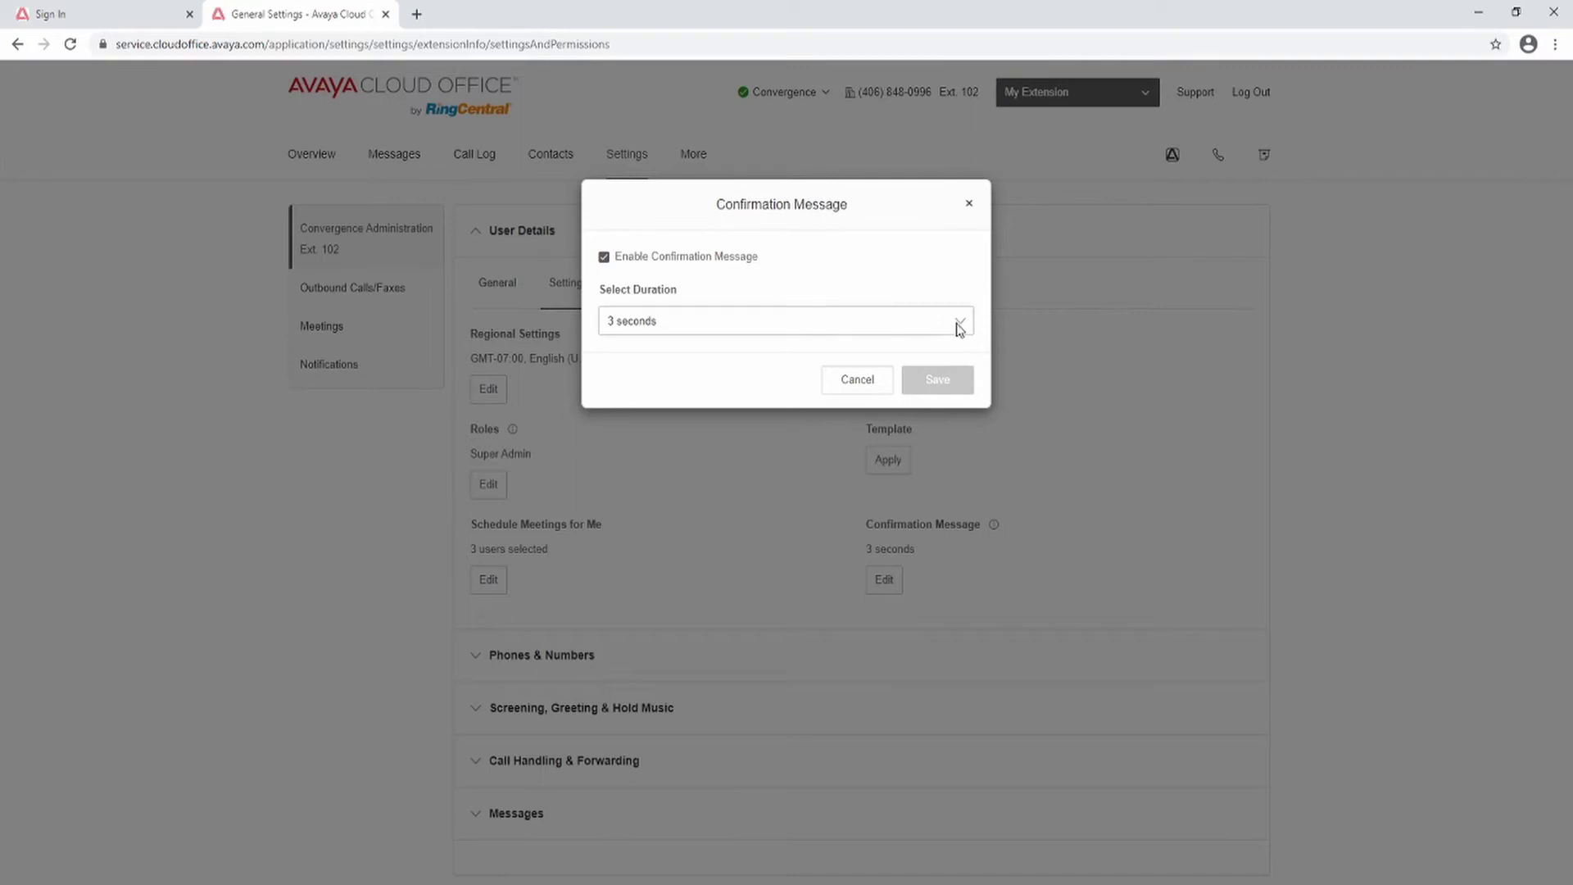
left_click(961, 326)
left_click(859, 356)
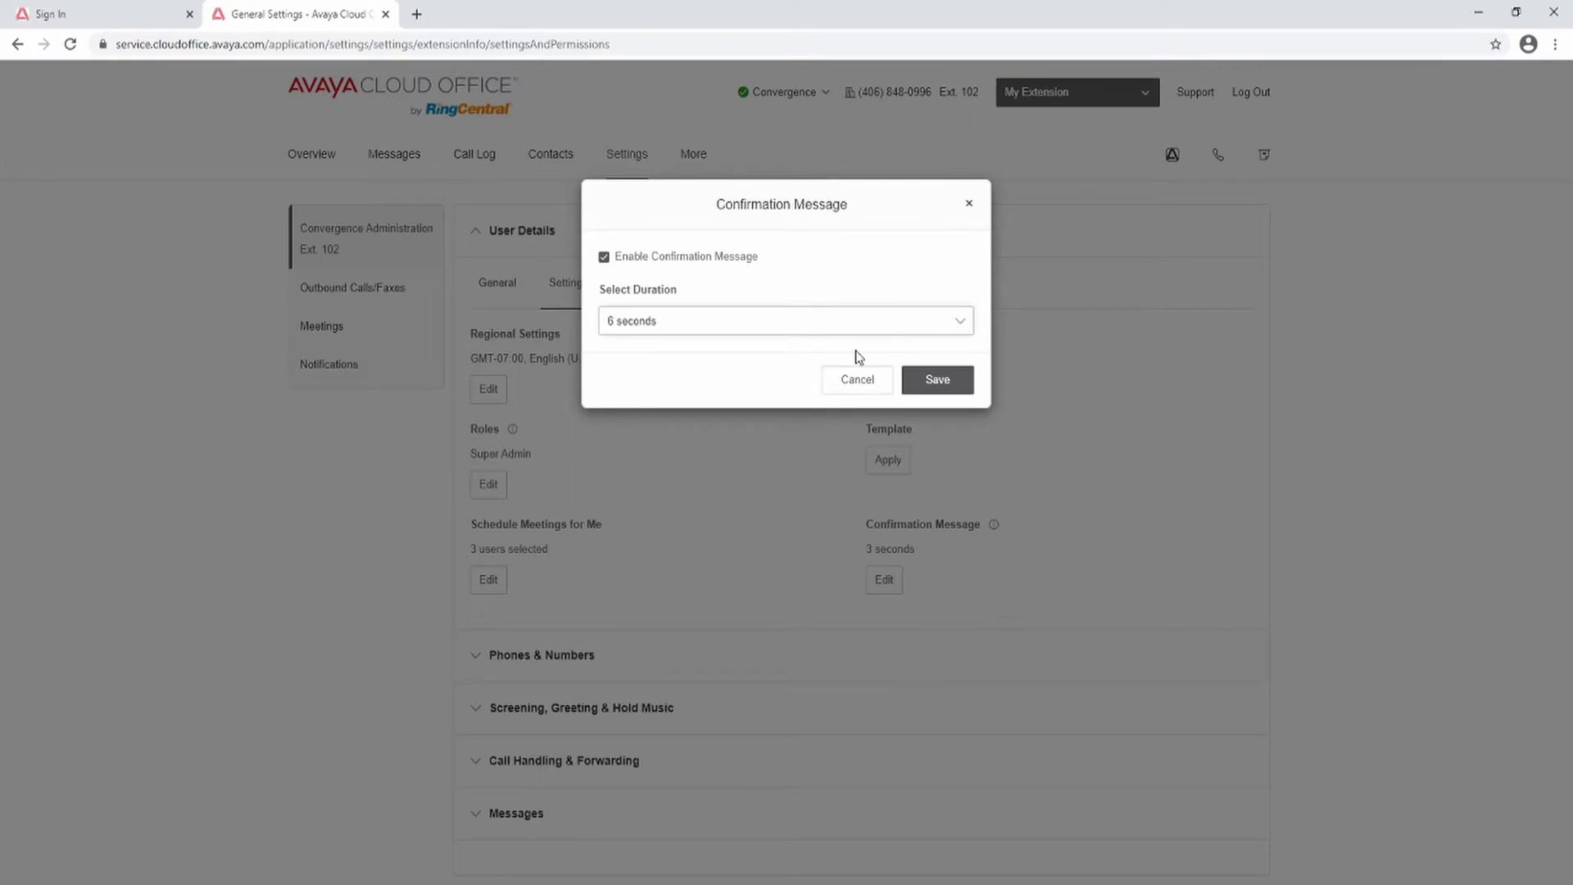
left_click(604, 258)
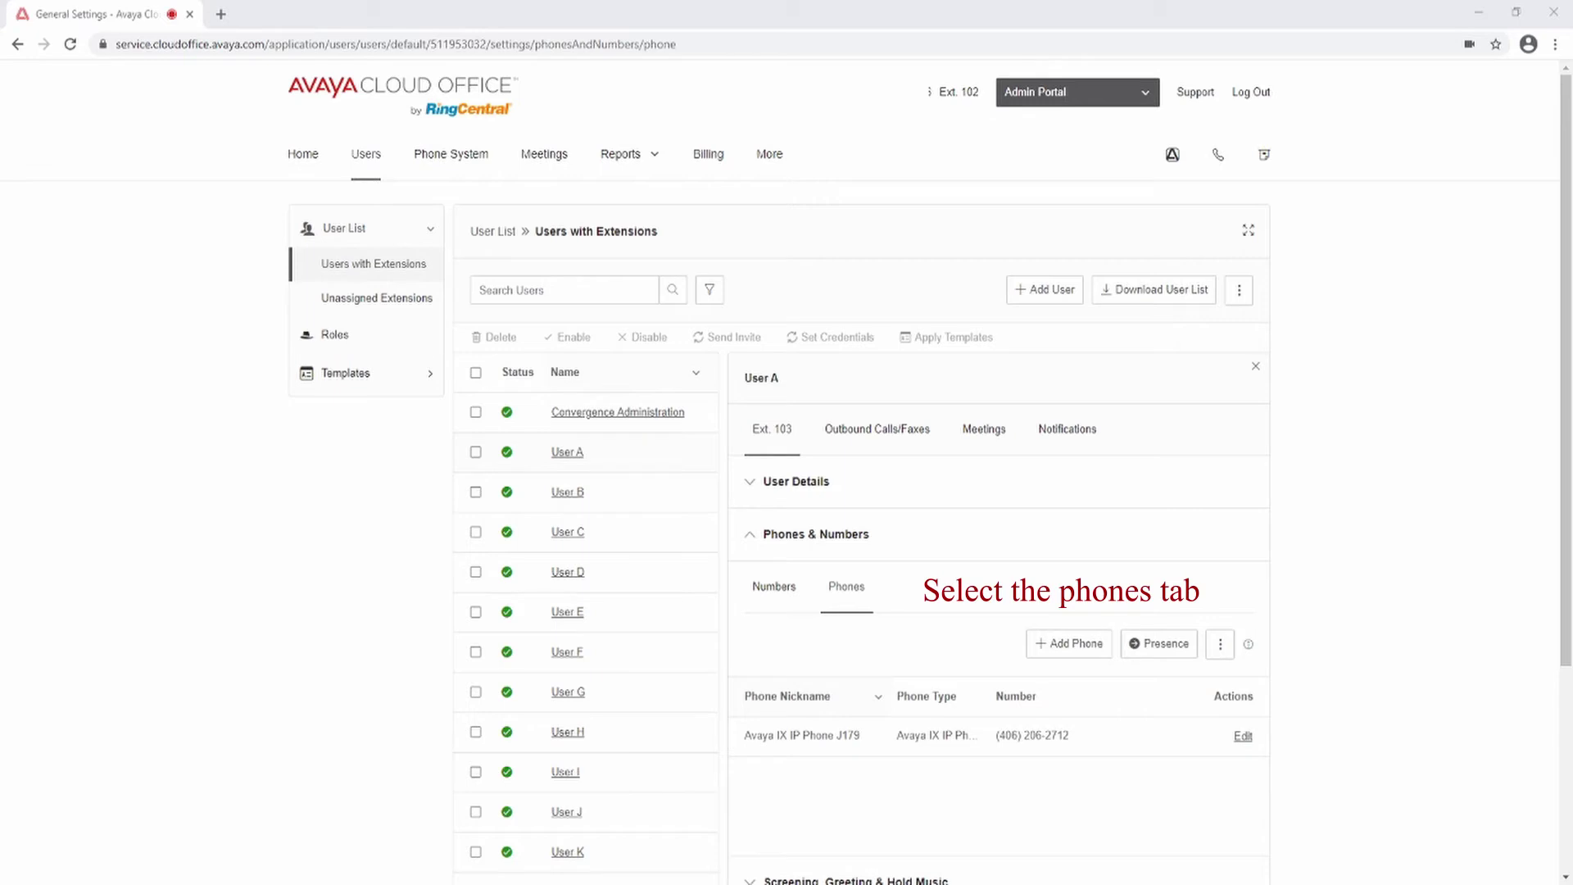
Step: Turn intercom on for User A's phone, keeping all twelve users allowed to intercom, and save
left_click(1220, 644)
left_click(1200, 680)
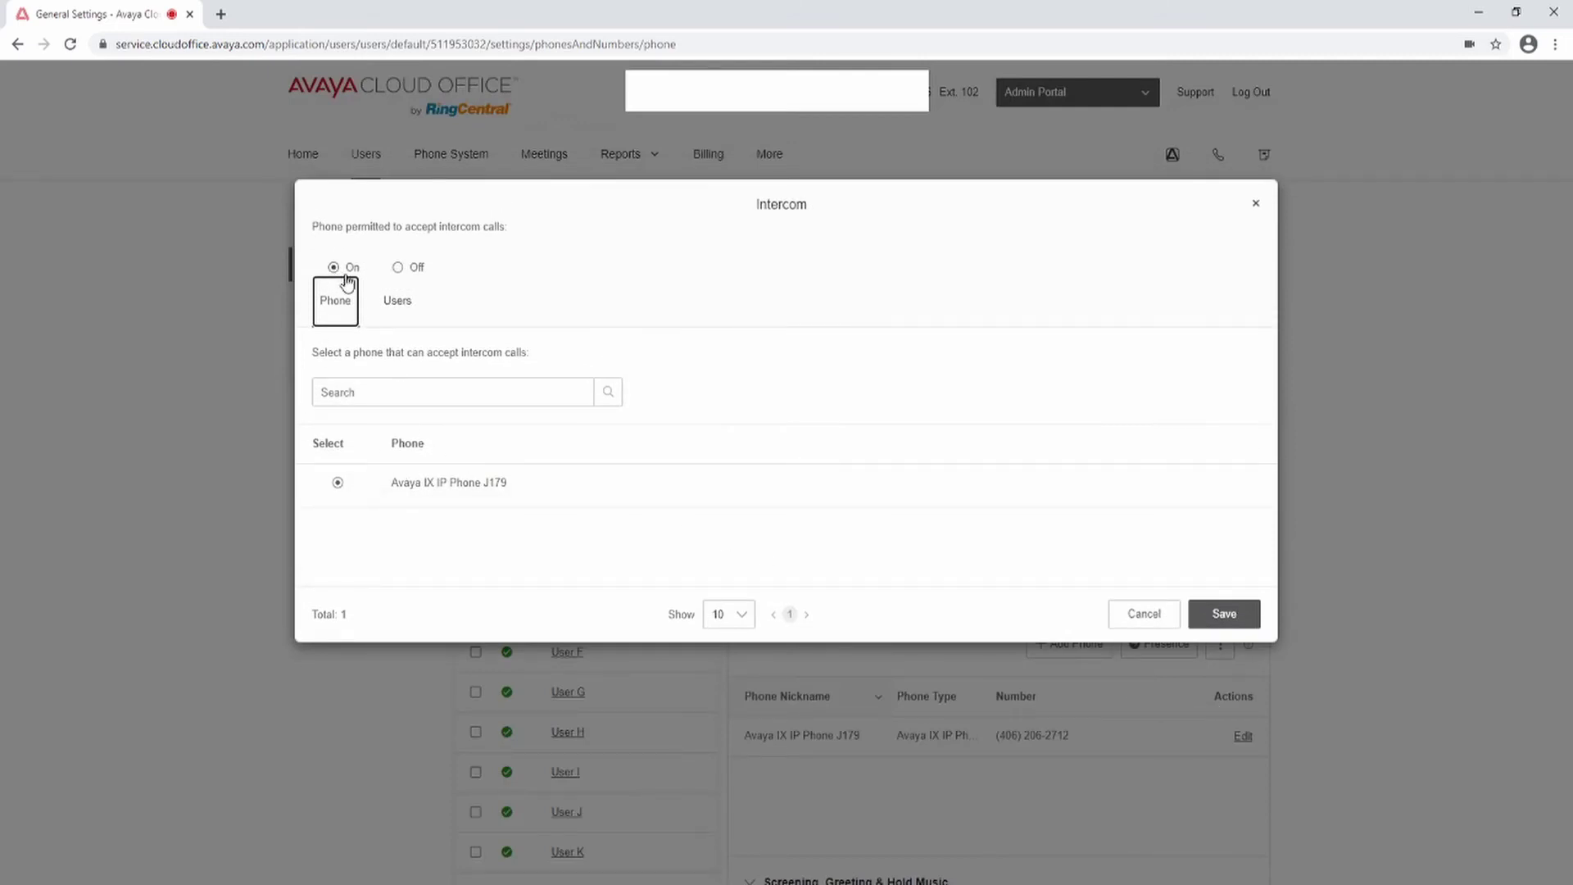
left_click(398, 301)
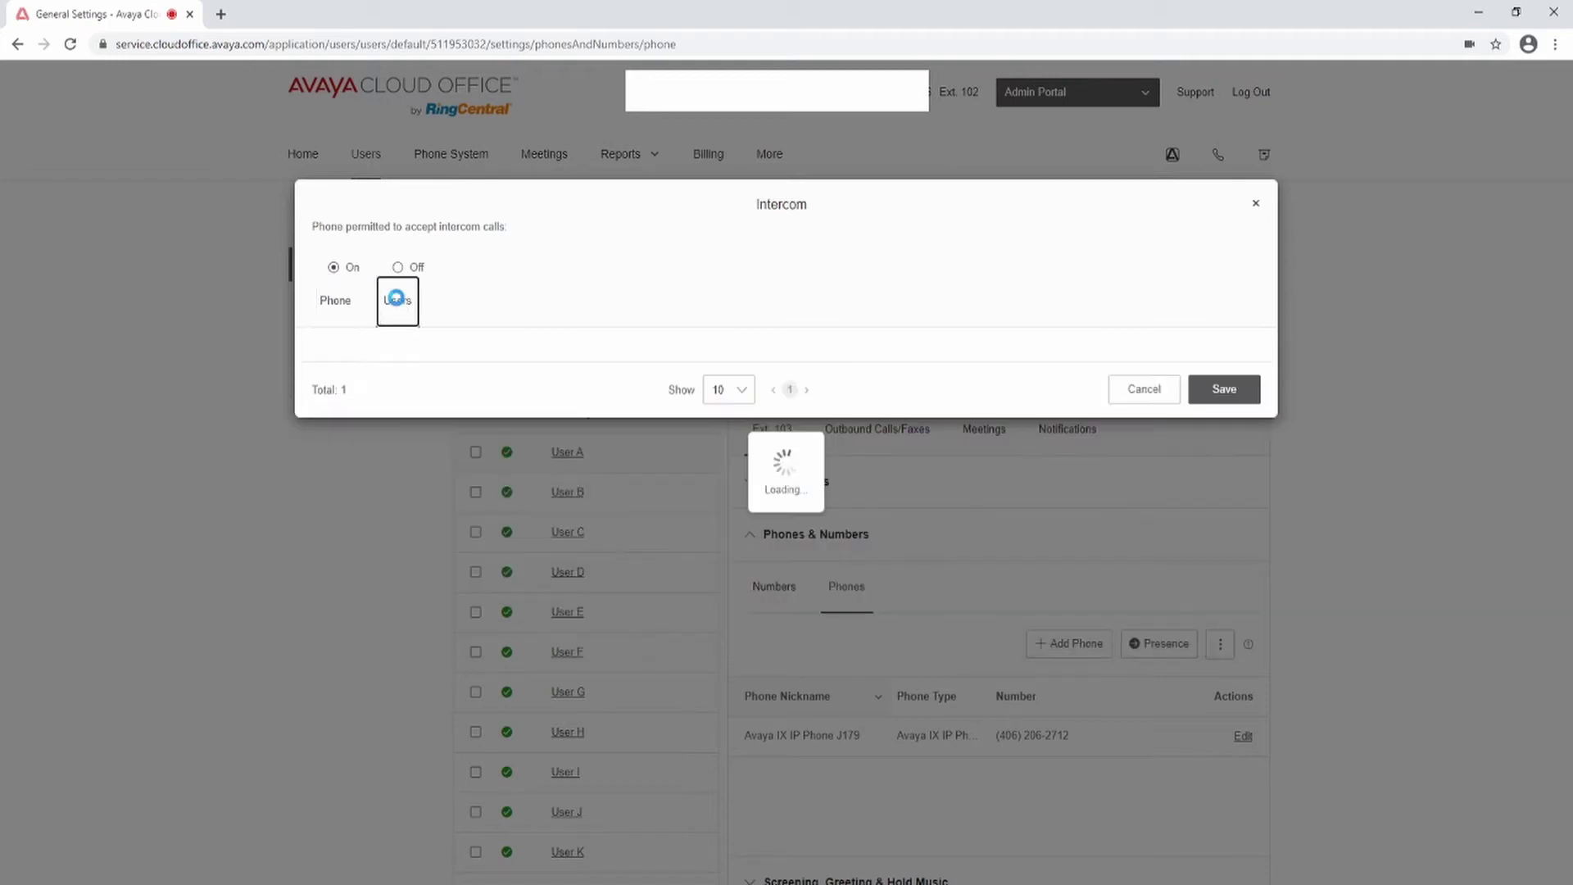
left_click(312, 530)
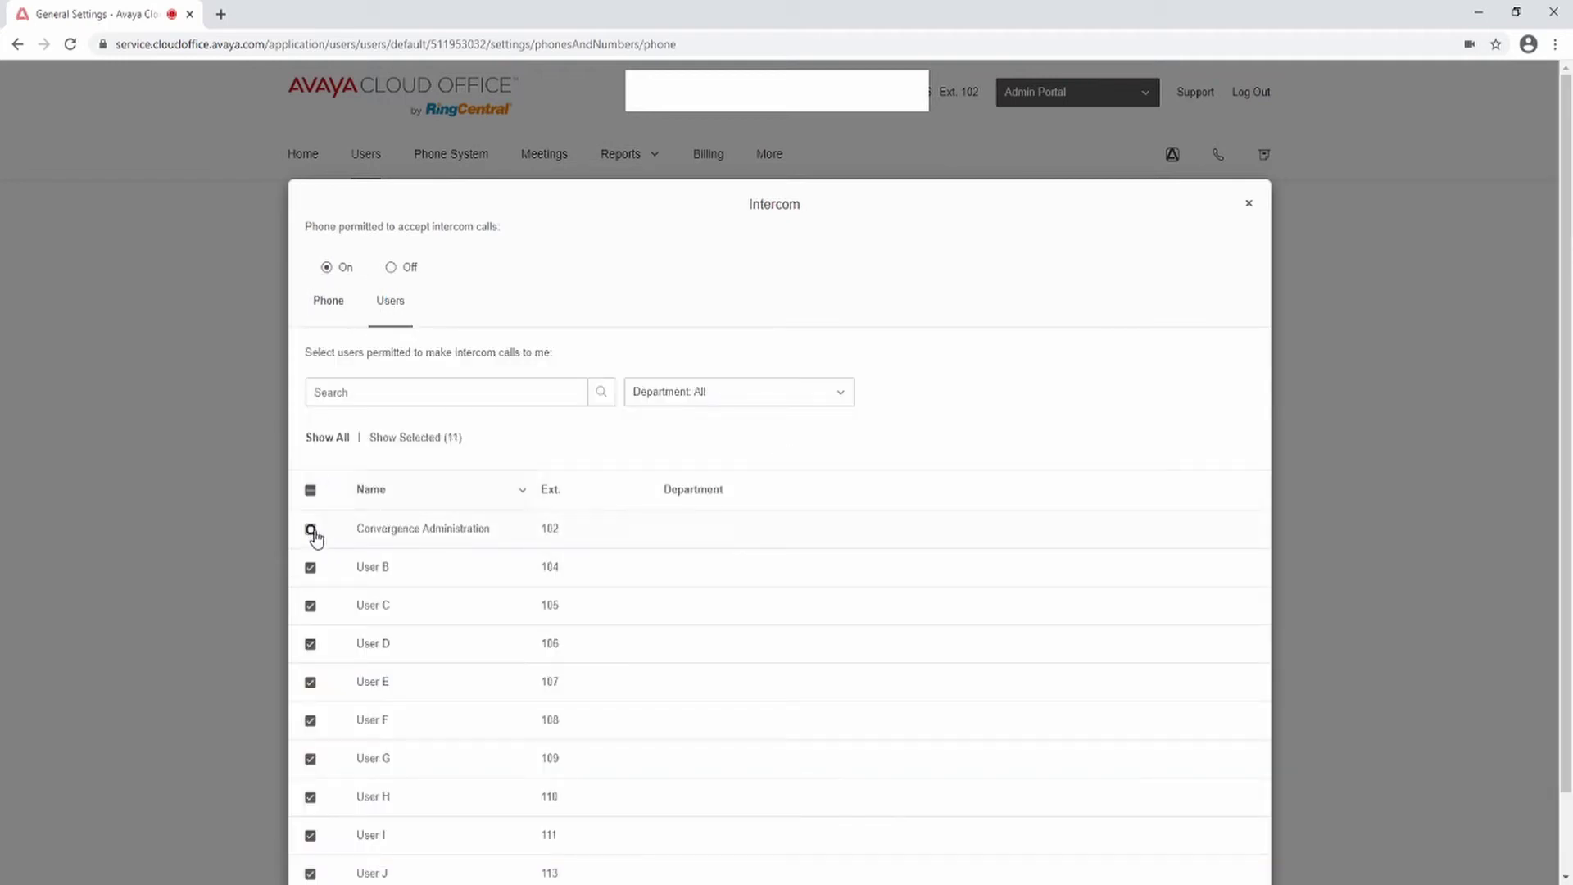
left_click(311, 530)
scroll(955, 552, "down", 1)
left_click(1224, 831)
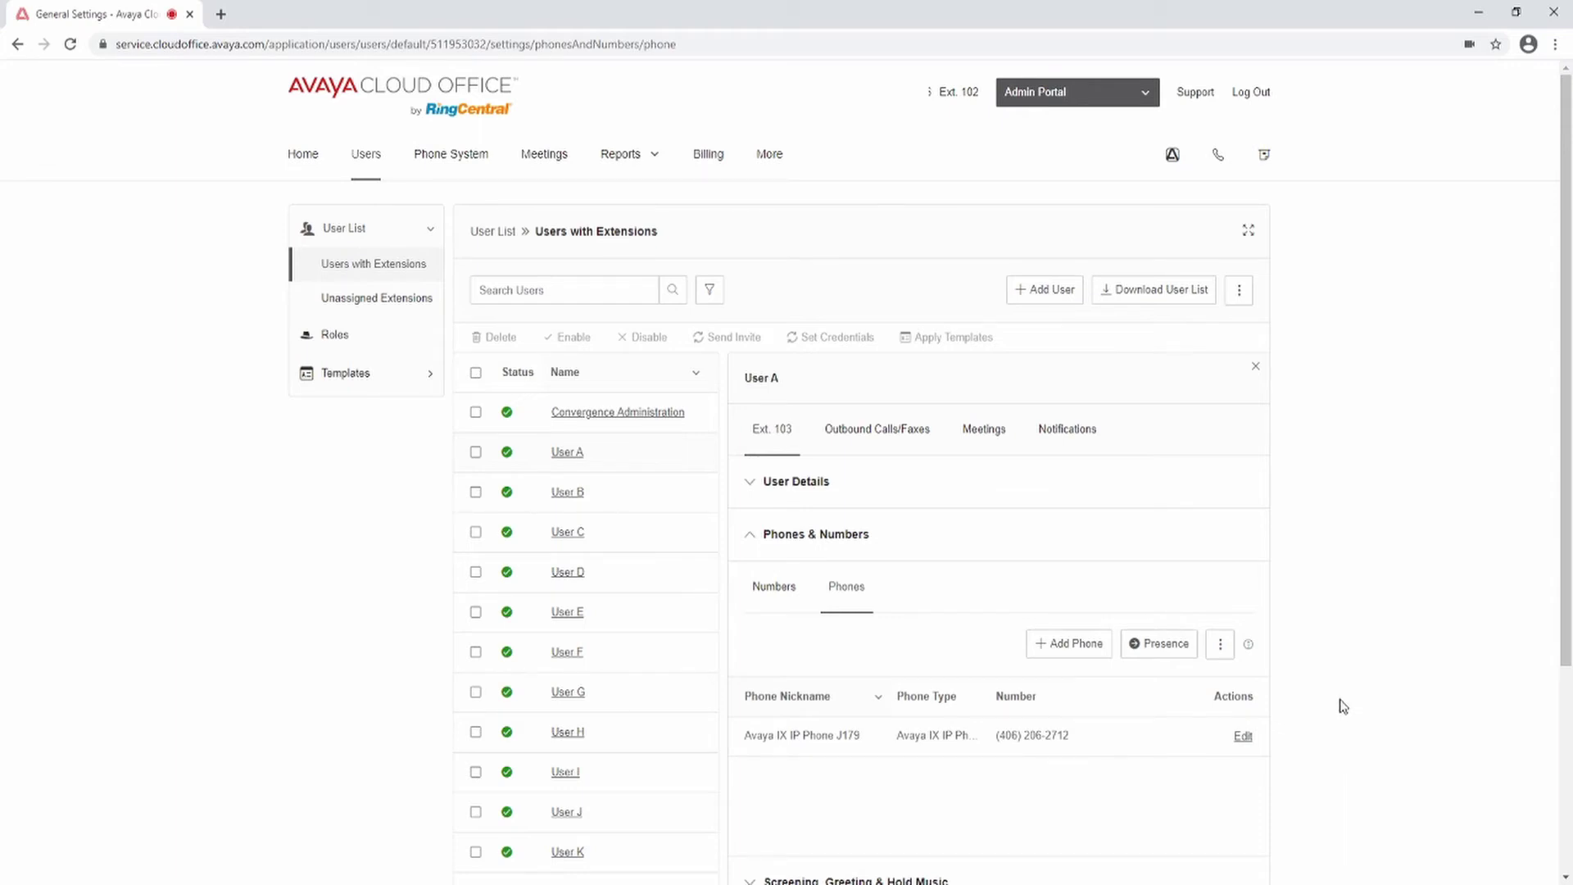
left_click(1147, 646)
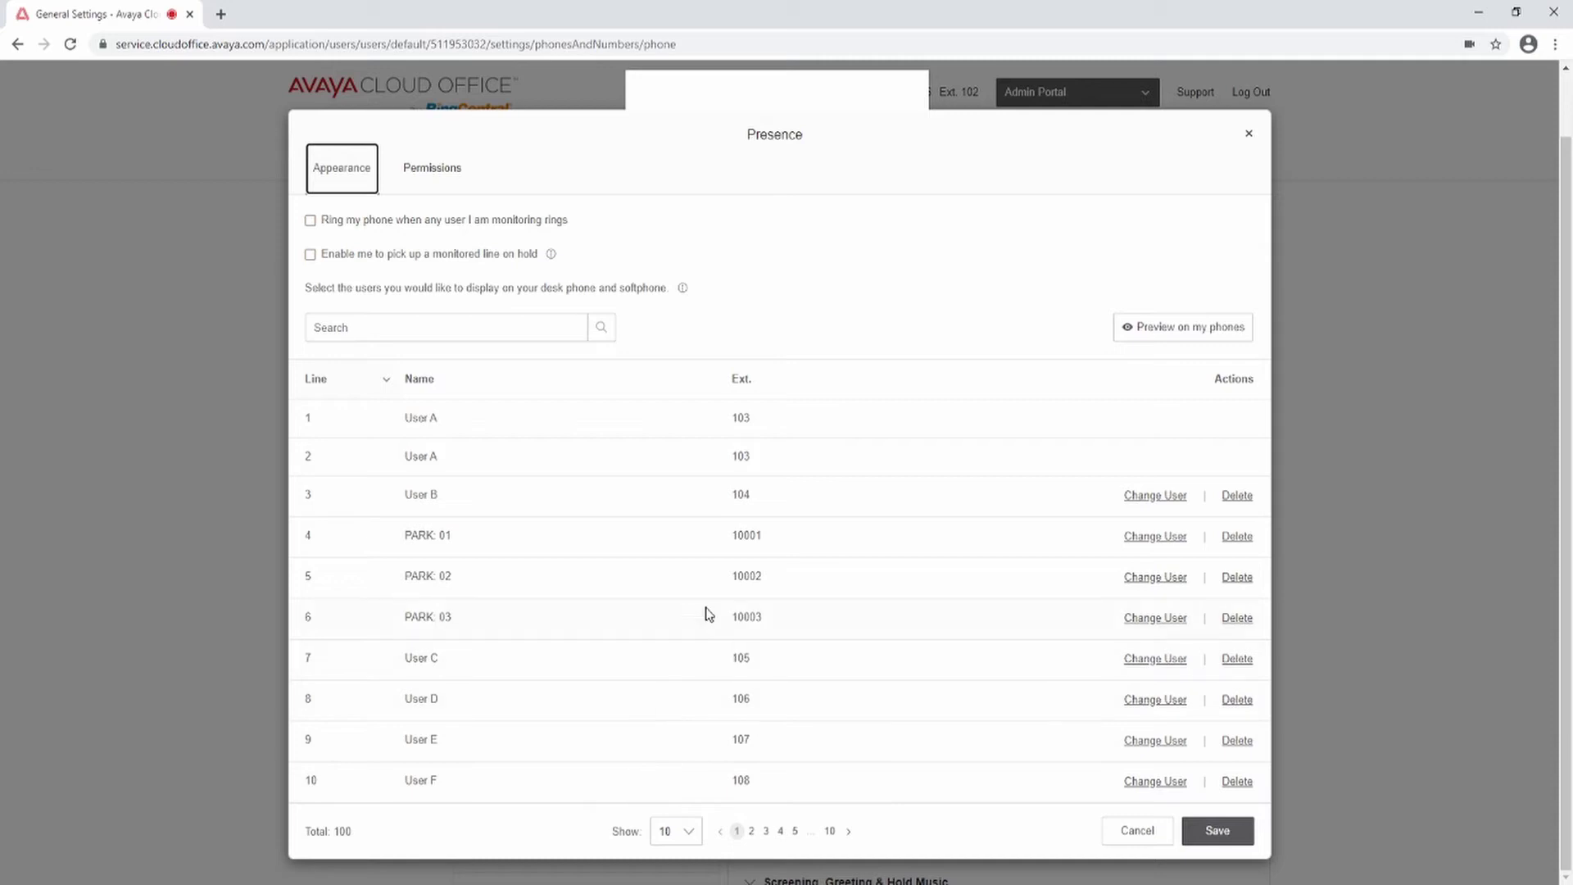
Step: Review line 7's presence user without changing it, then scroll to Screening, Greeting & Hold Music
left_click(1170, 657)
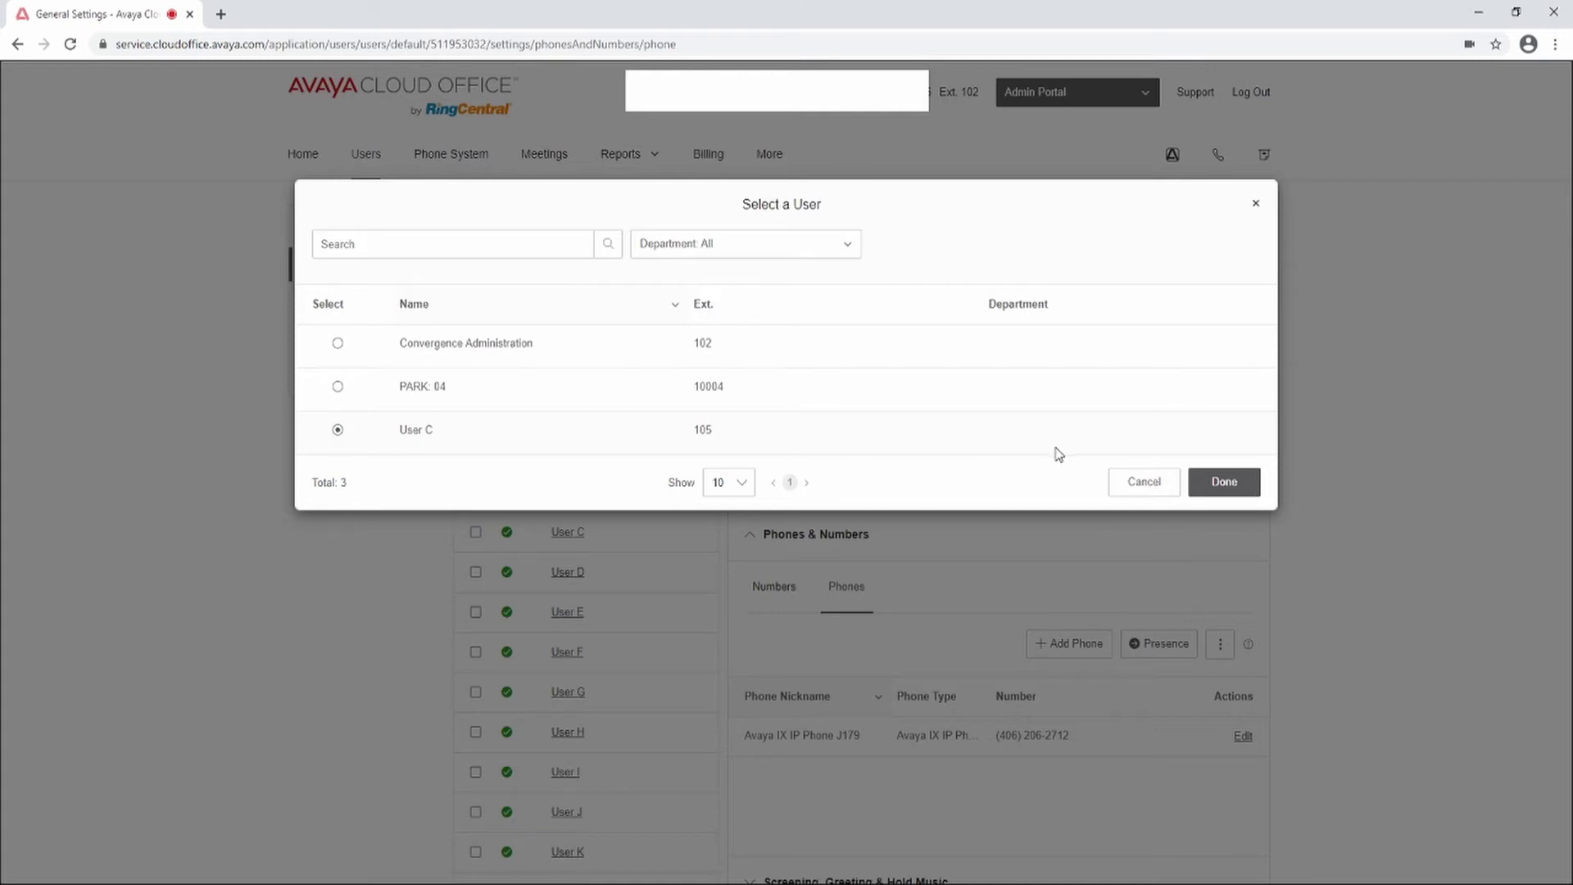
left_click(1135, 490)
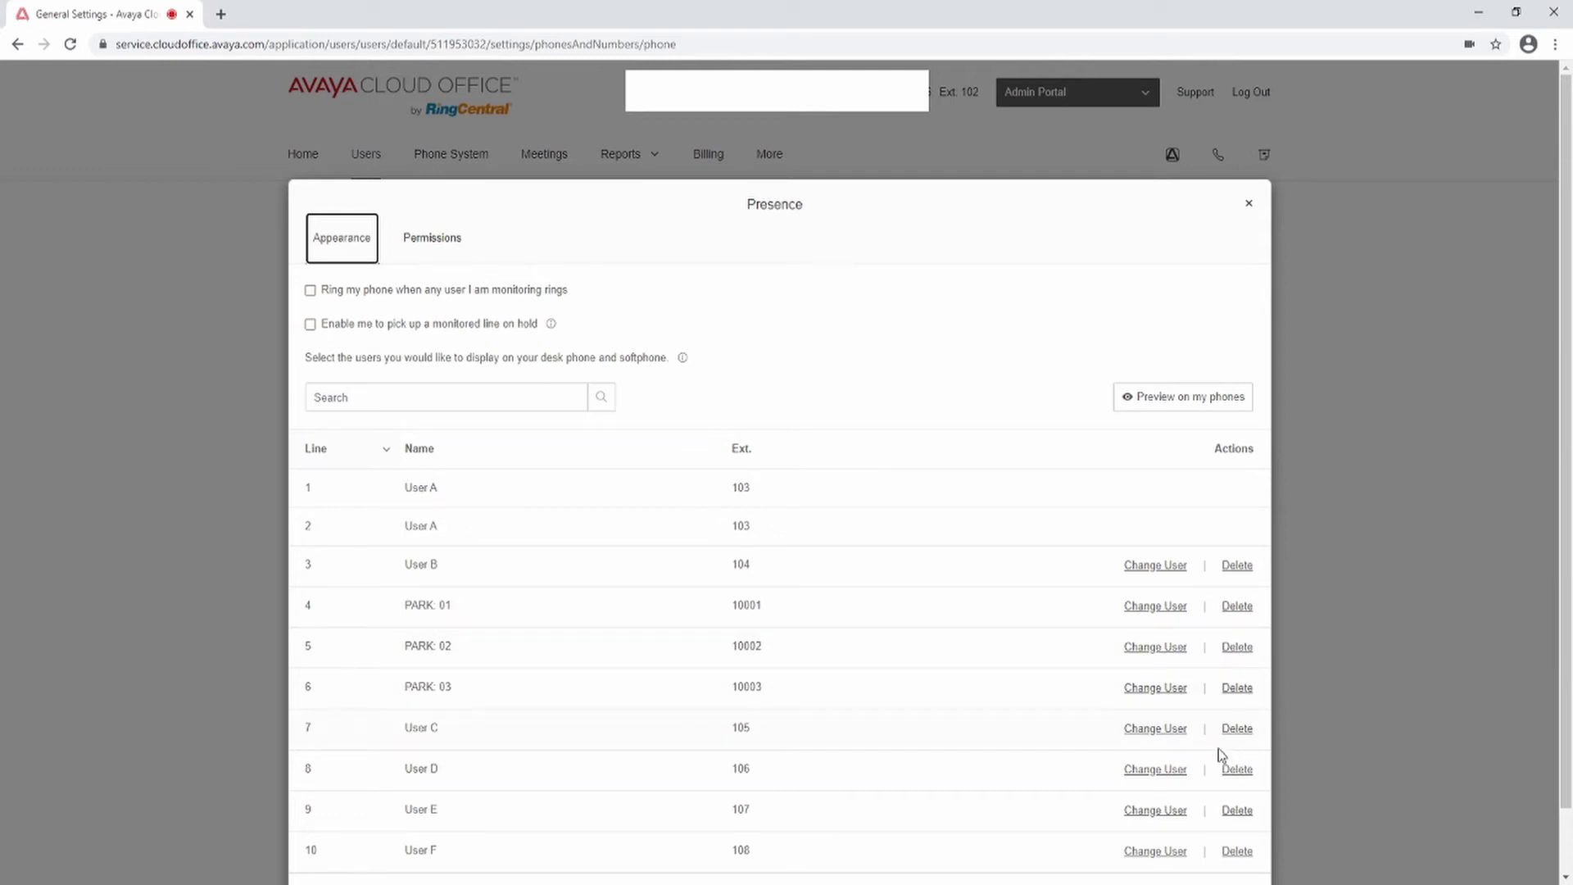
scroll(1218, 754, "down", 1)
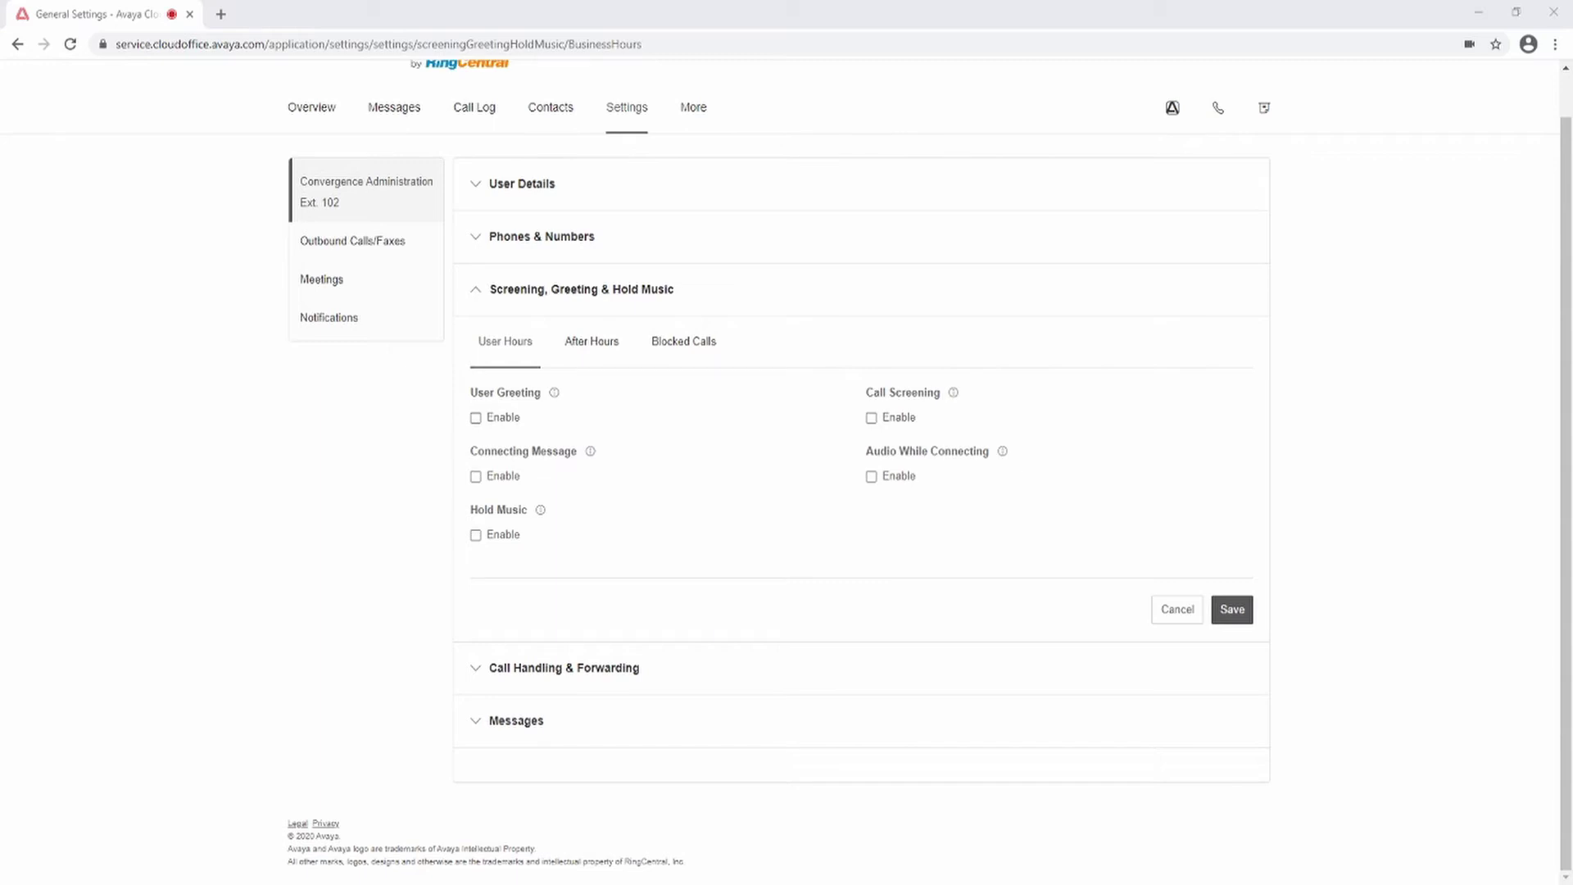
Step: Enable User Greeting with the default greeting, discarding a custom attempt, and enable Call Screening
left_click(475, 418)
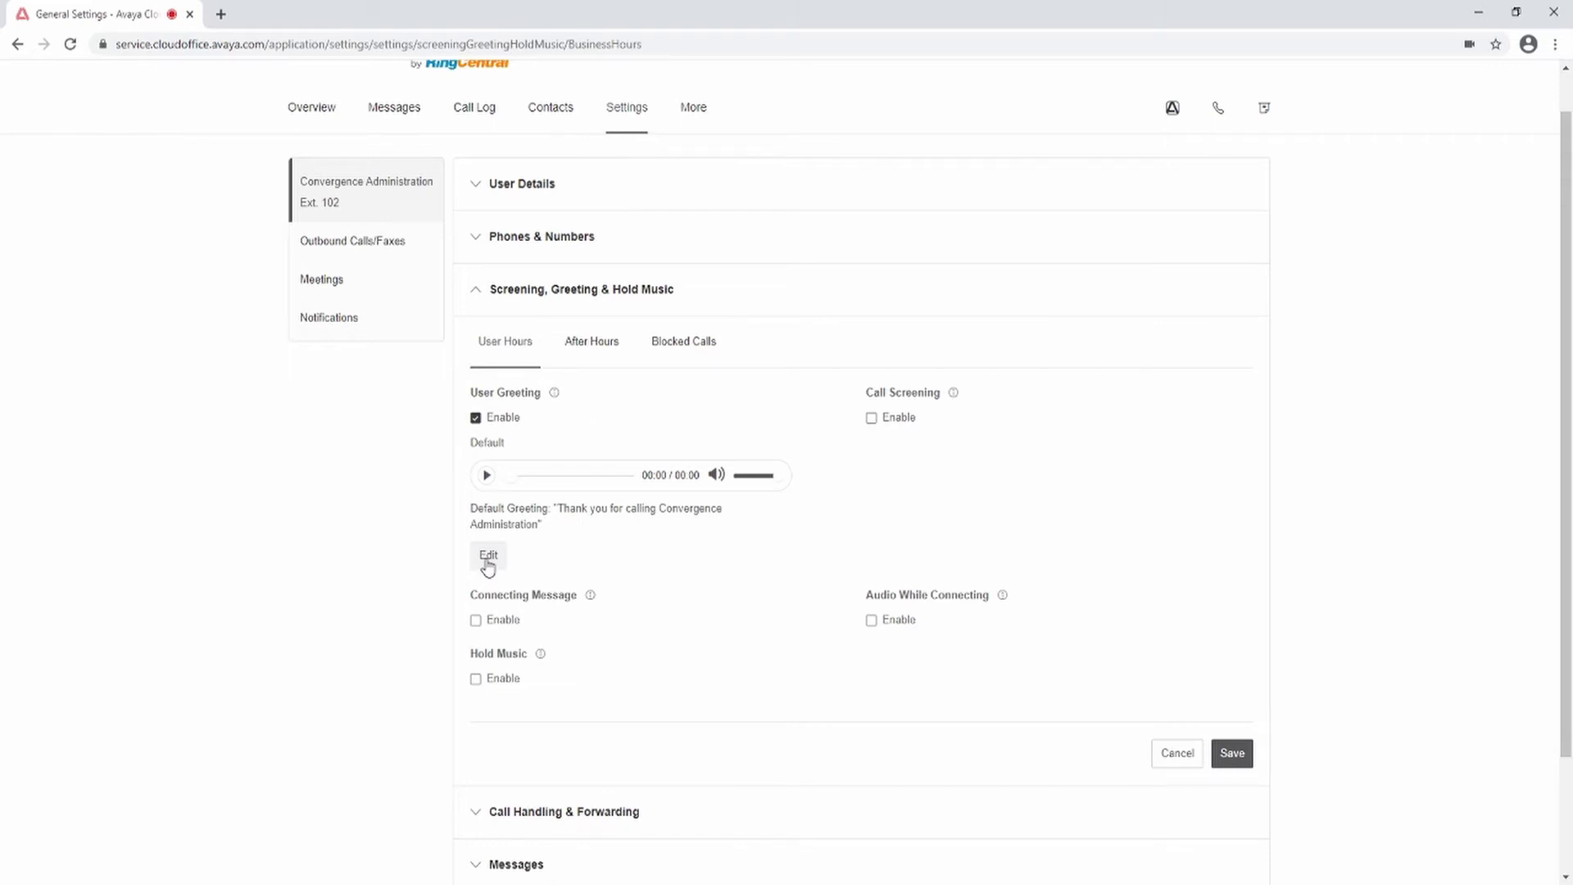
left_click(488, 559)
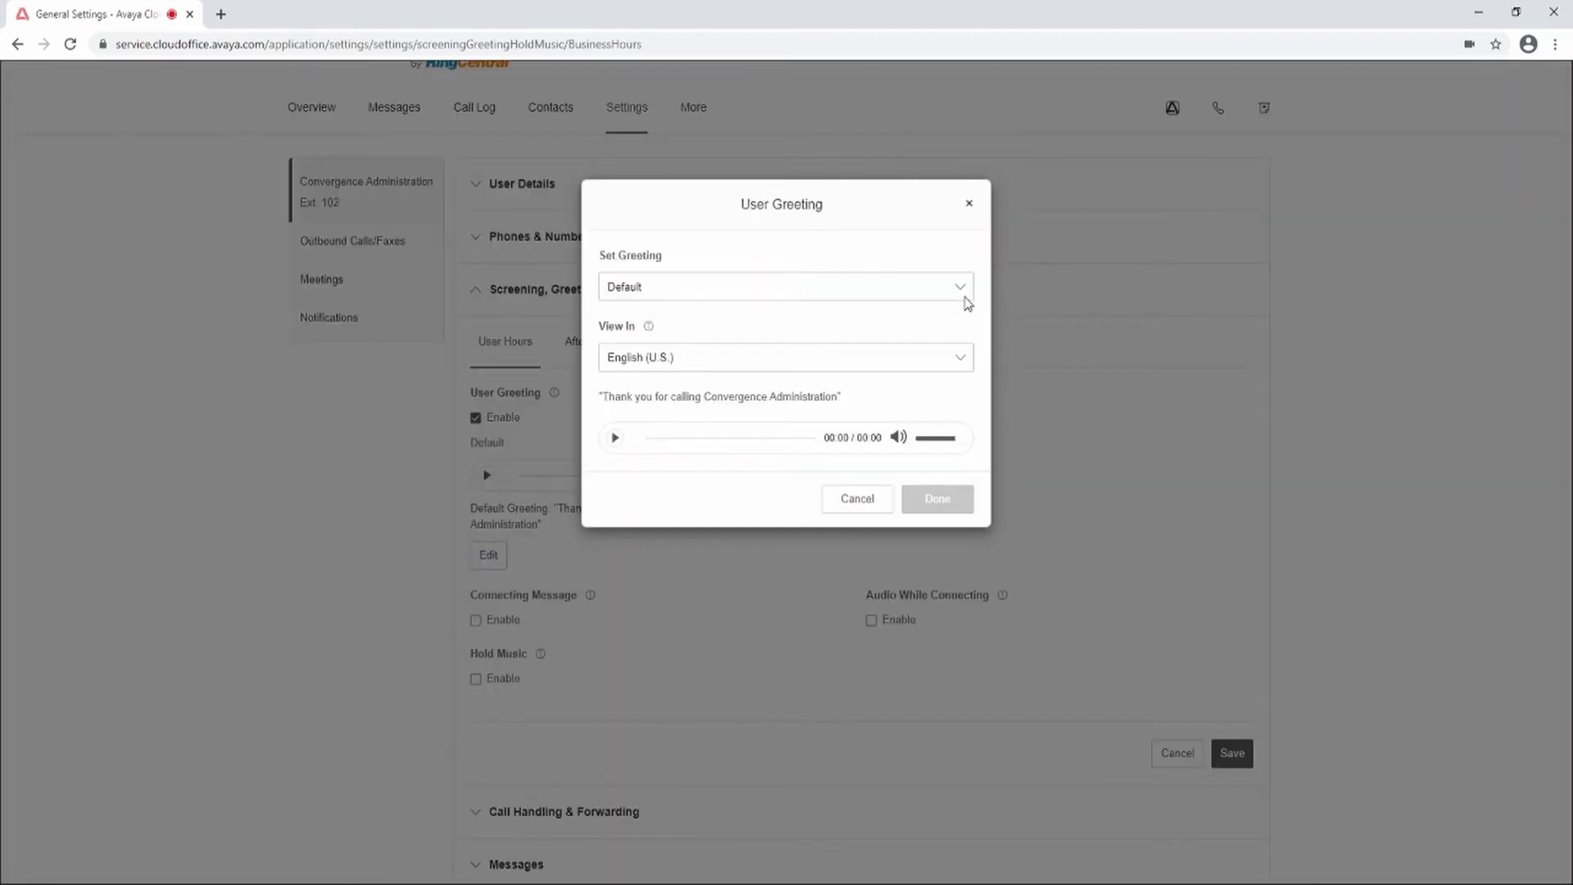
left_click(857, 347)
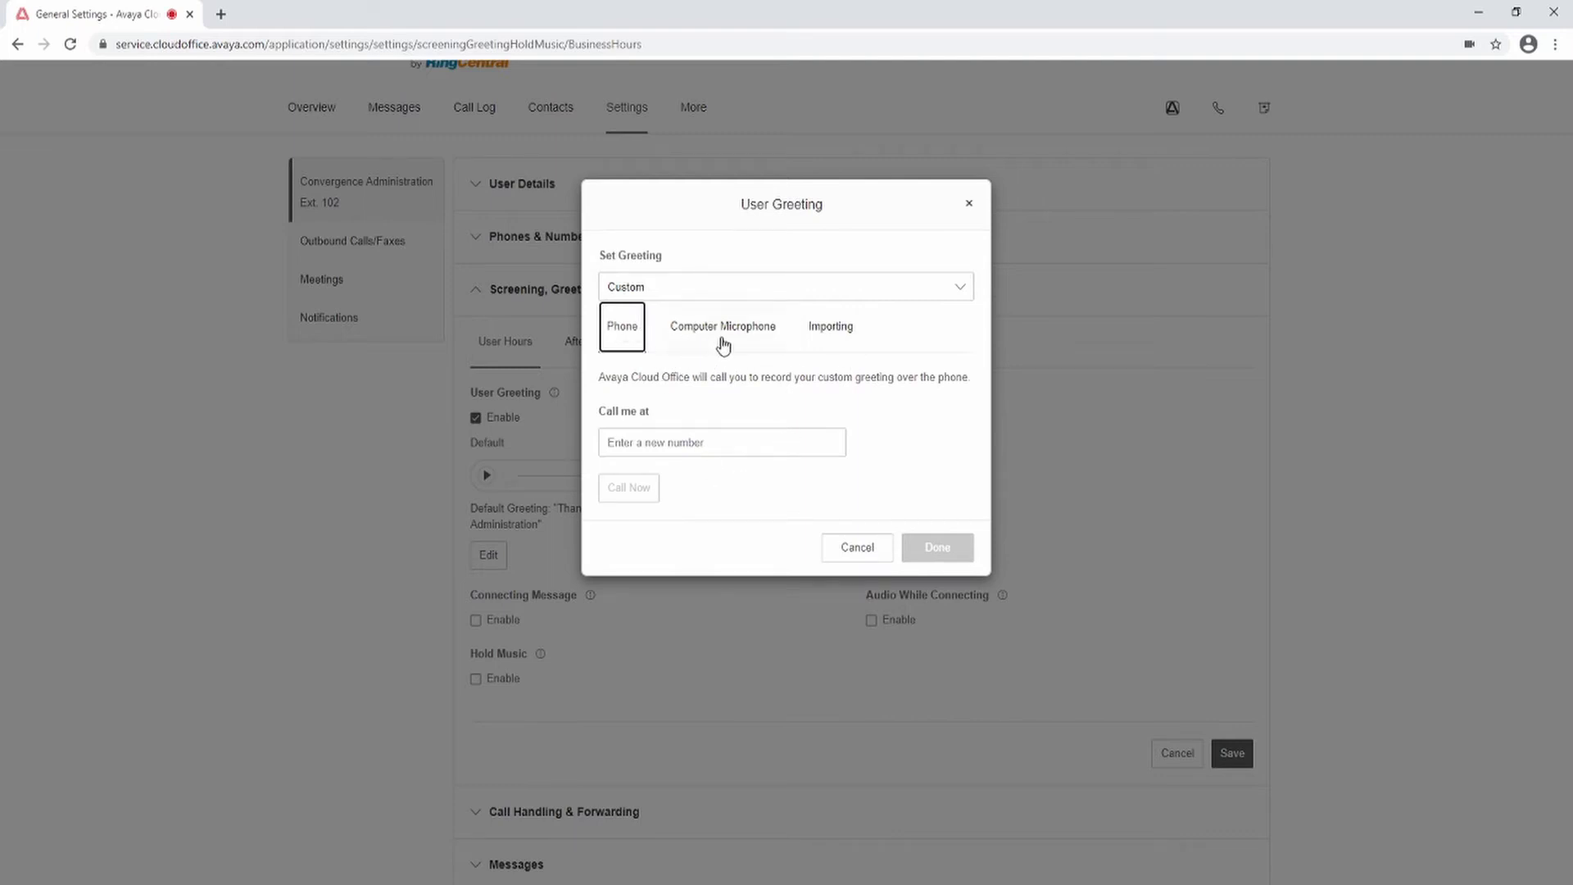
left_click(855, 548)
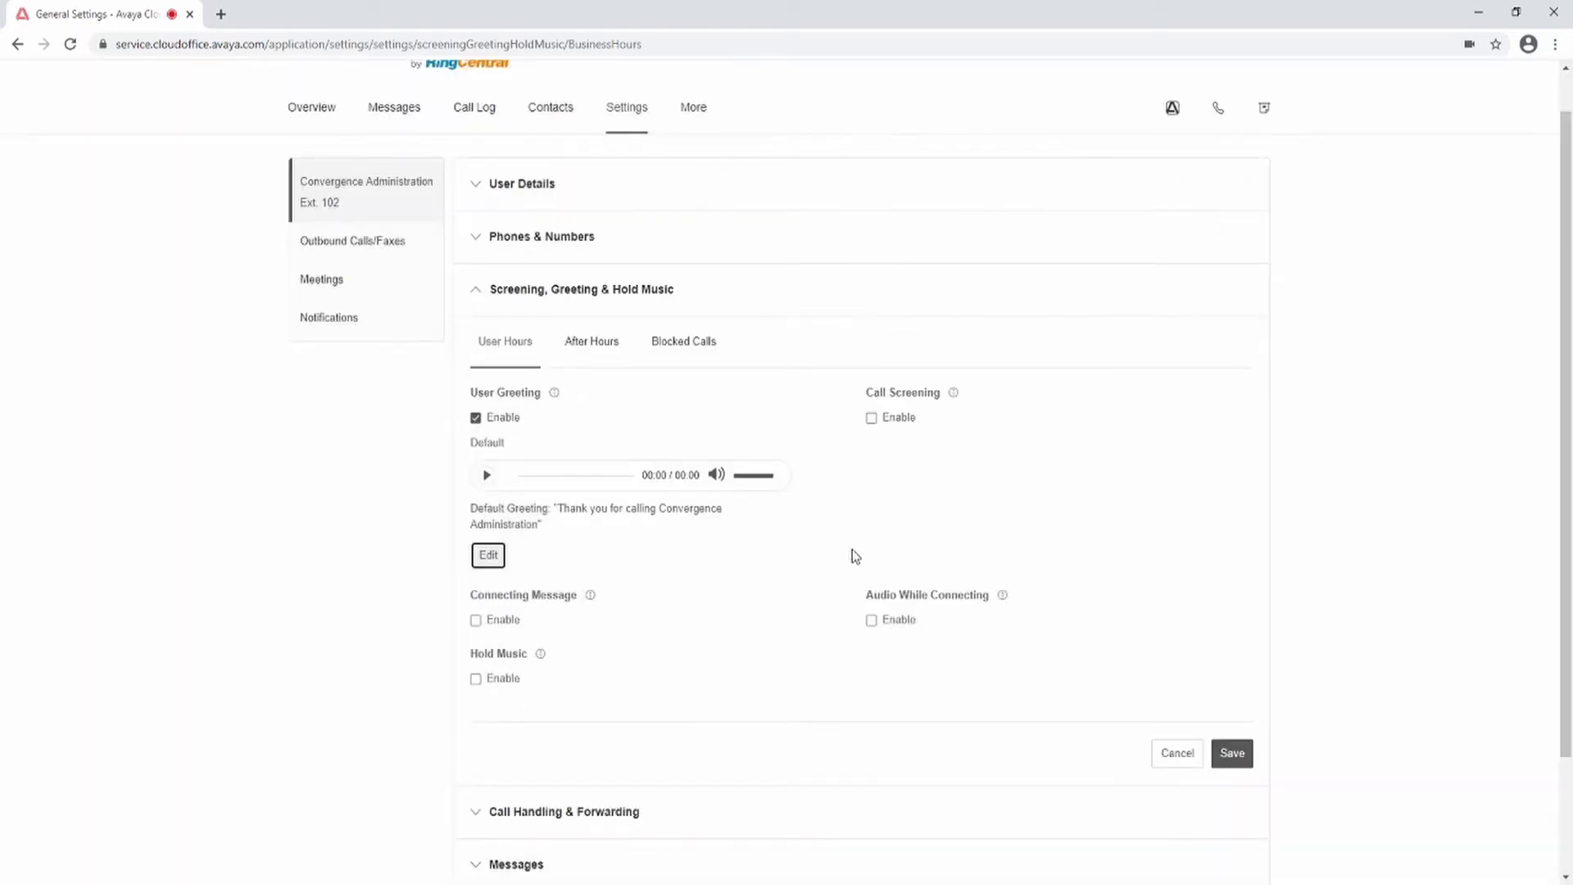
left_click(872, 420)
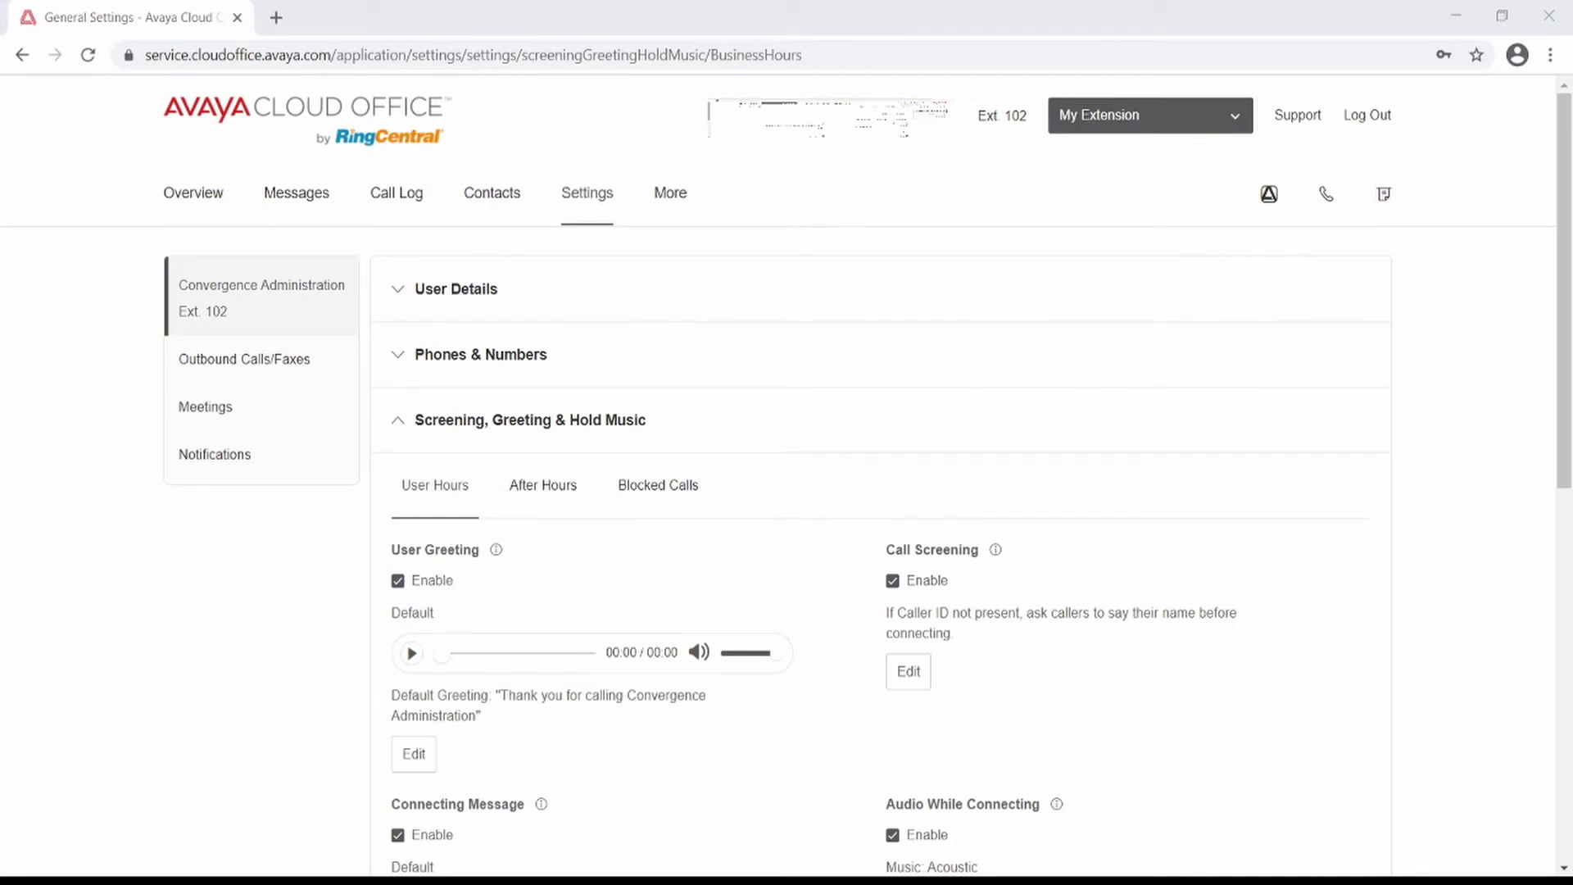
Step: Set call screening to apply only when caller ID is not present
left_click(911, 671)
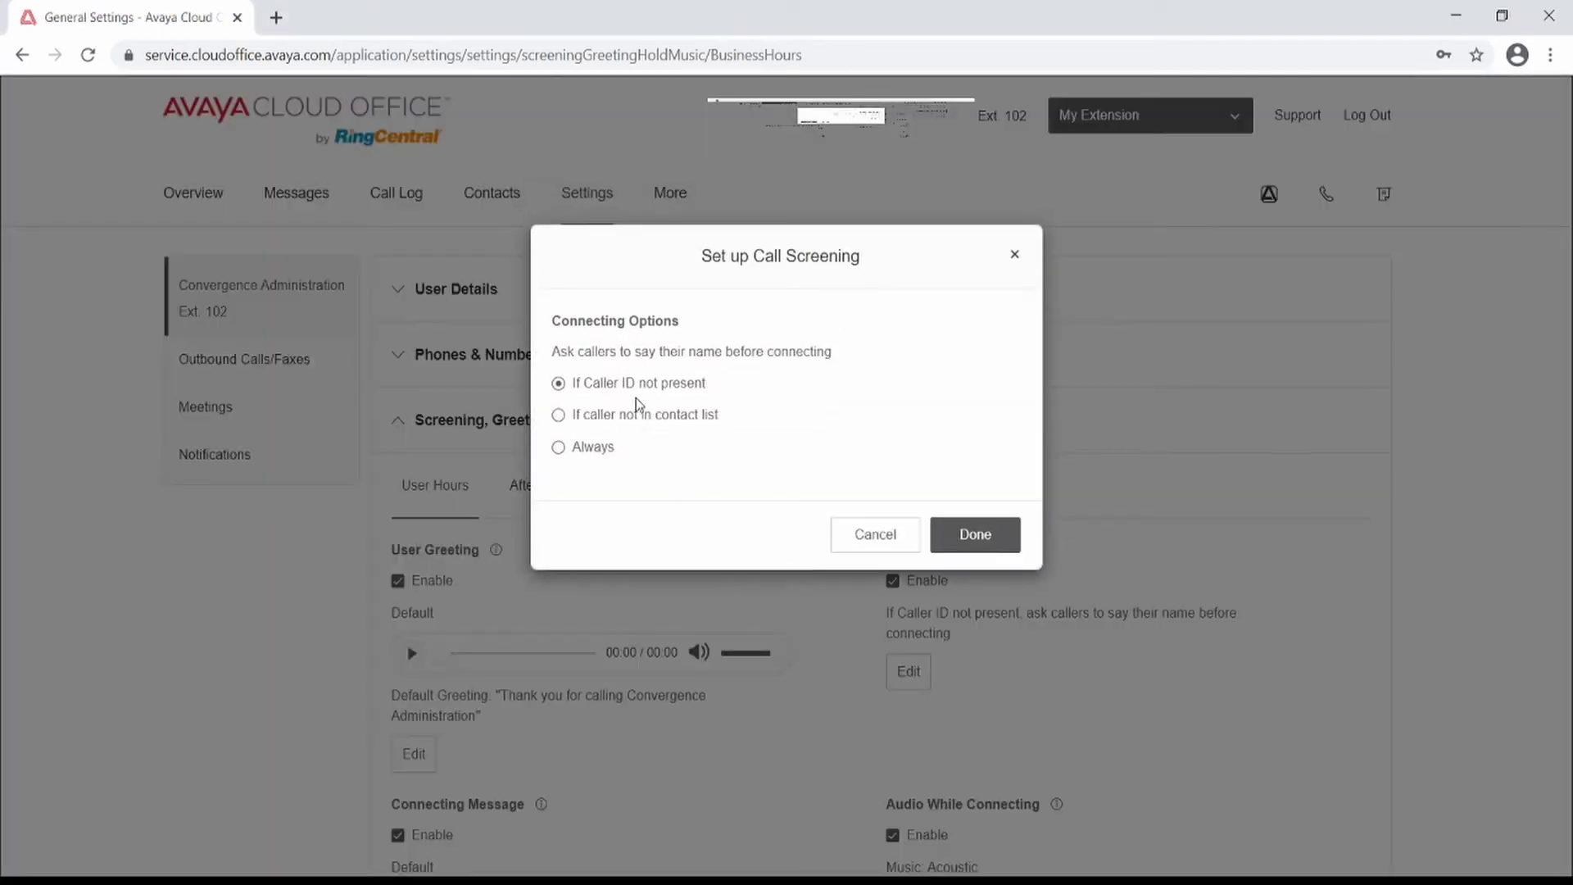
left_click(559, 416)
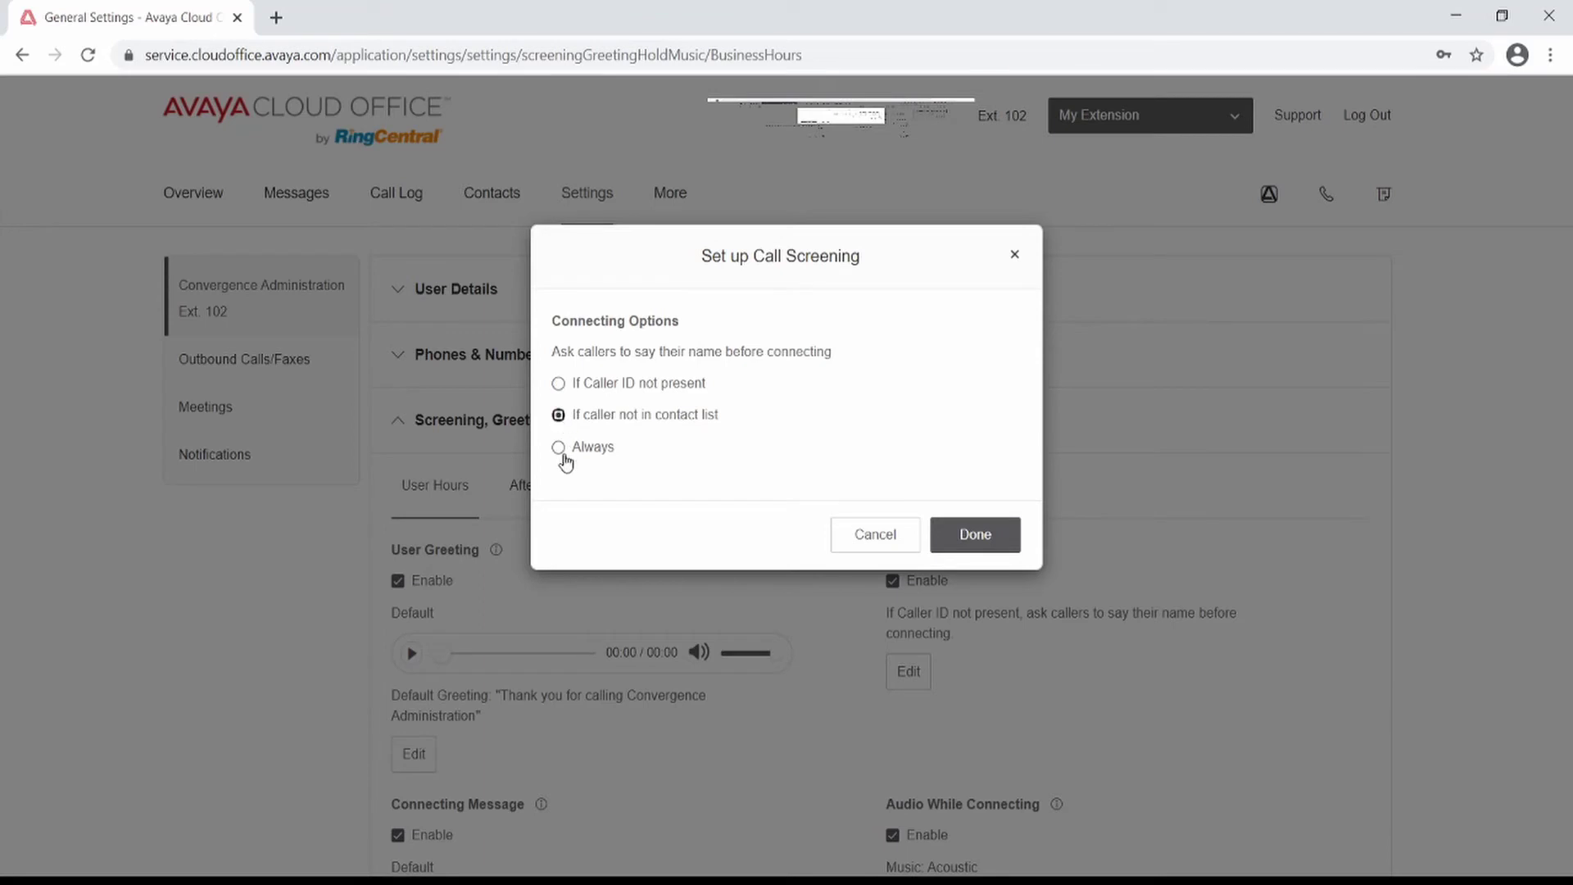
left_click(558, 448)
left_click(559, 383)
left_click(970, 535)
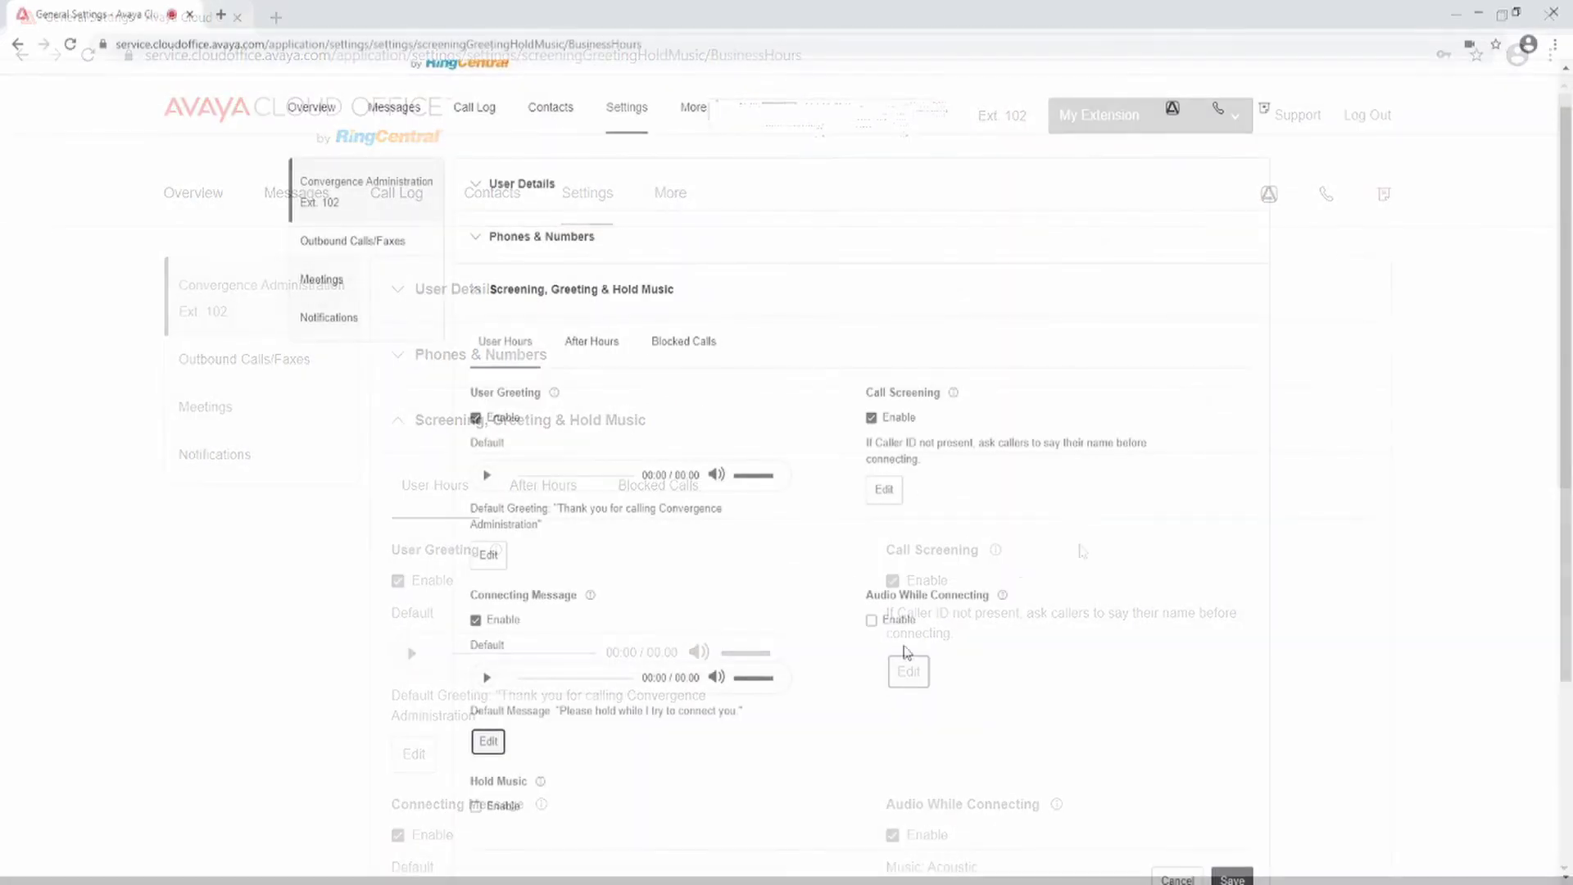
Step: Enable Audio While Connecting, browsing ring tone, music and custom options, then cancel to keep Acoustic
left_click(872, 622)
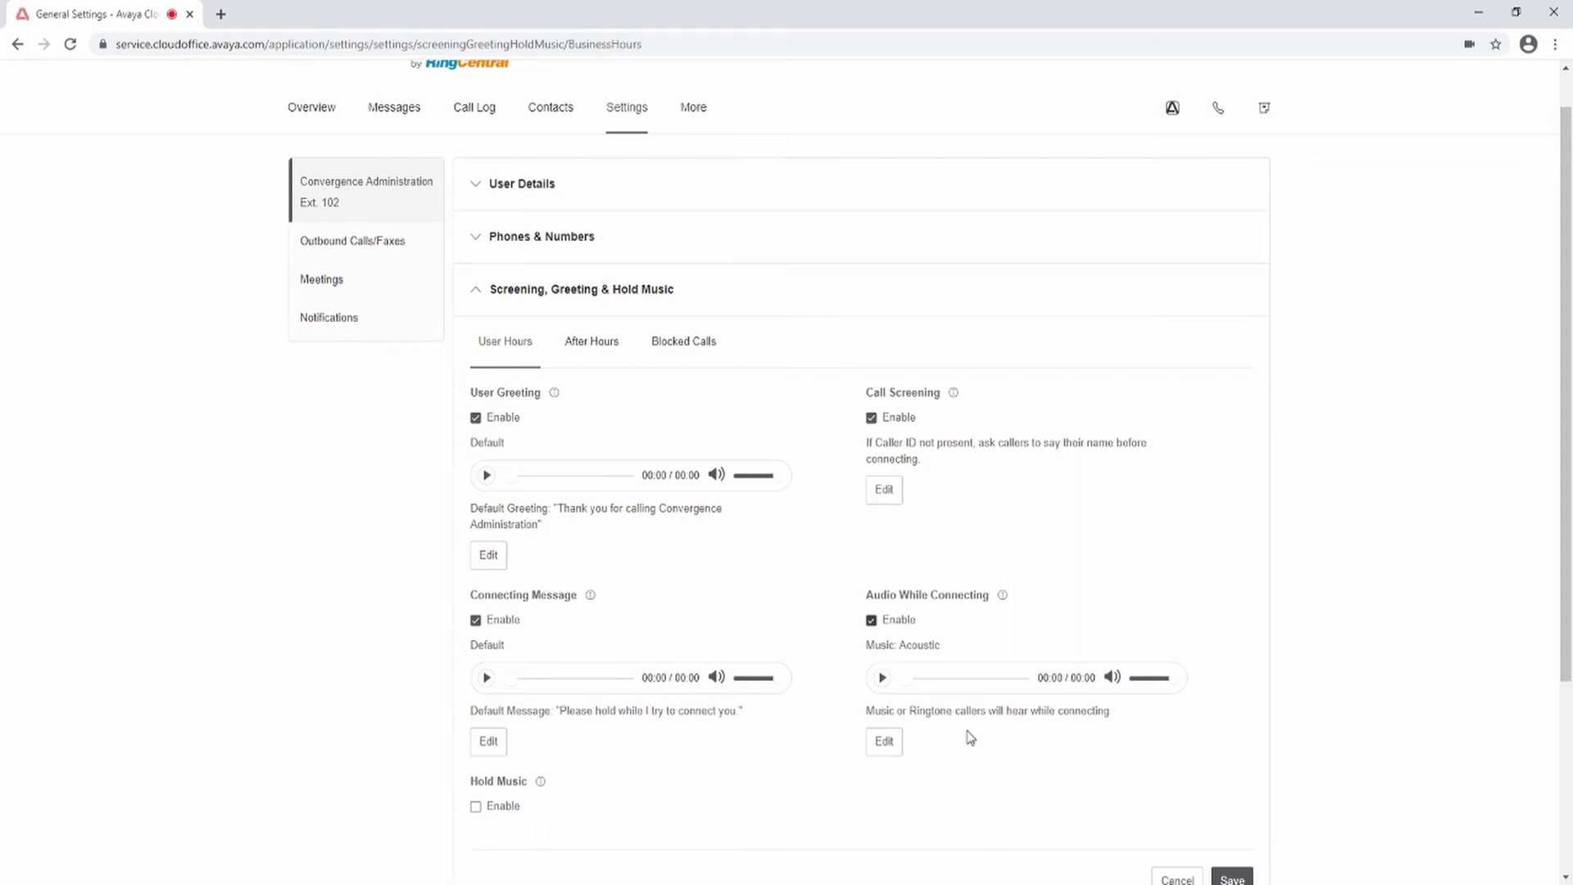
left_click(884, 741)
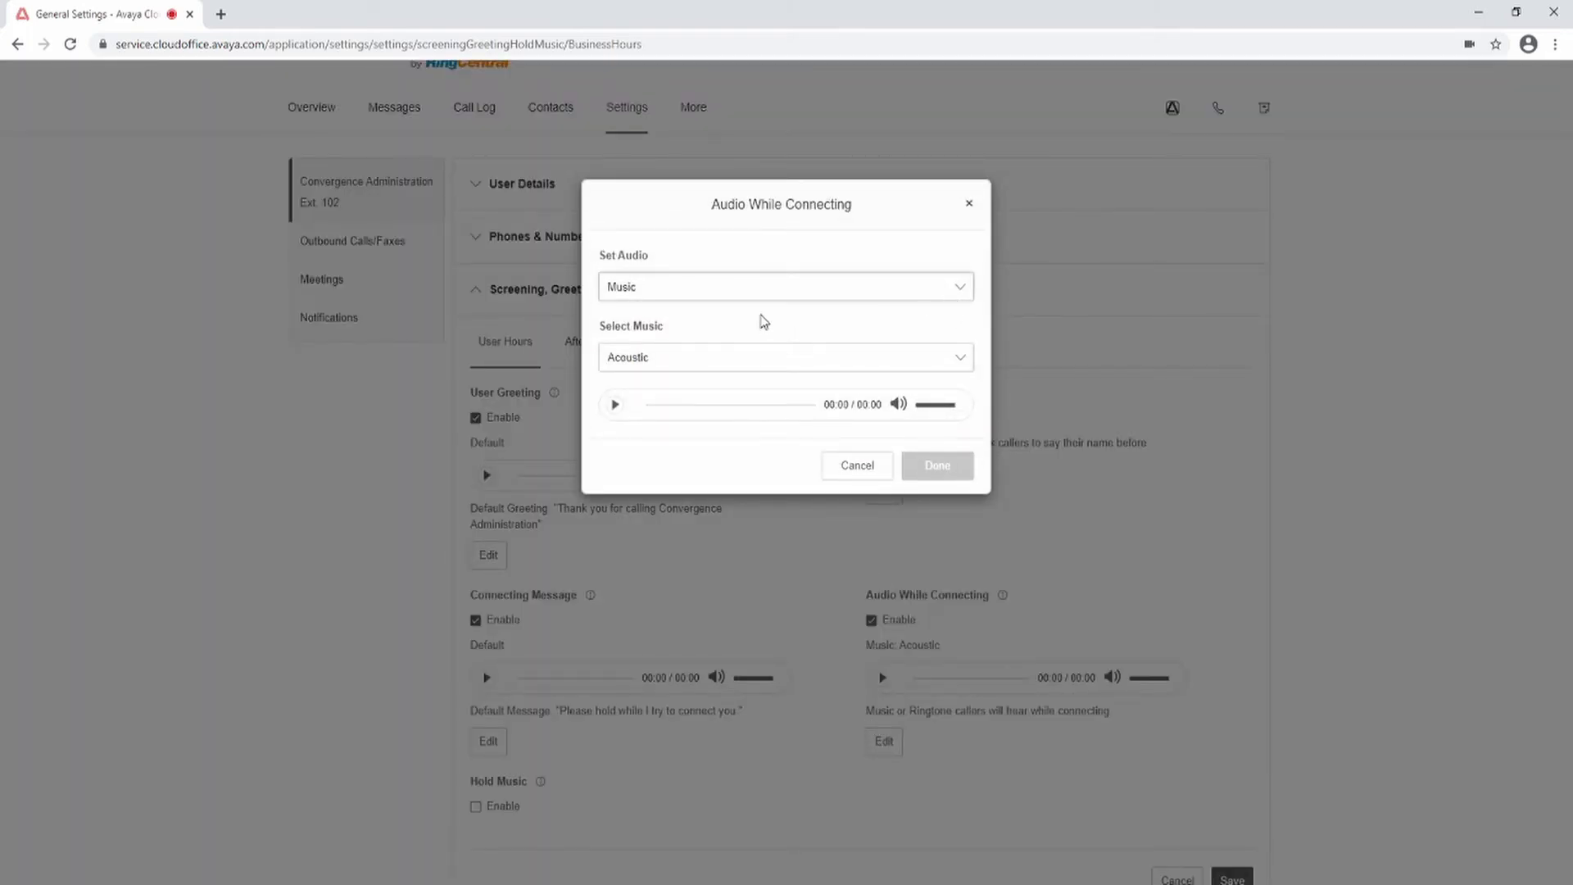
left_click(725, 322)
left_click(960, 286)
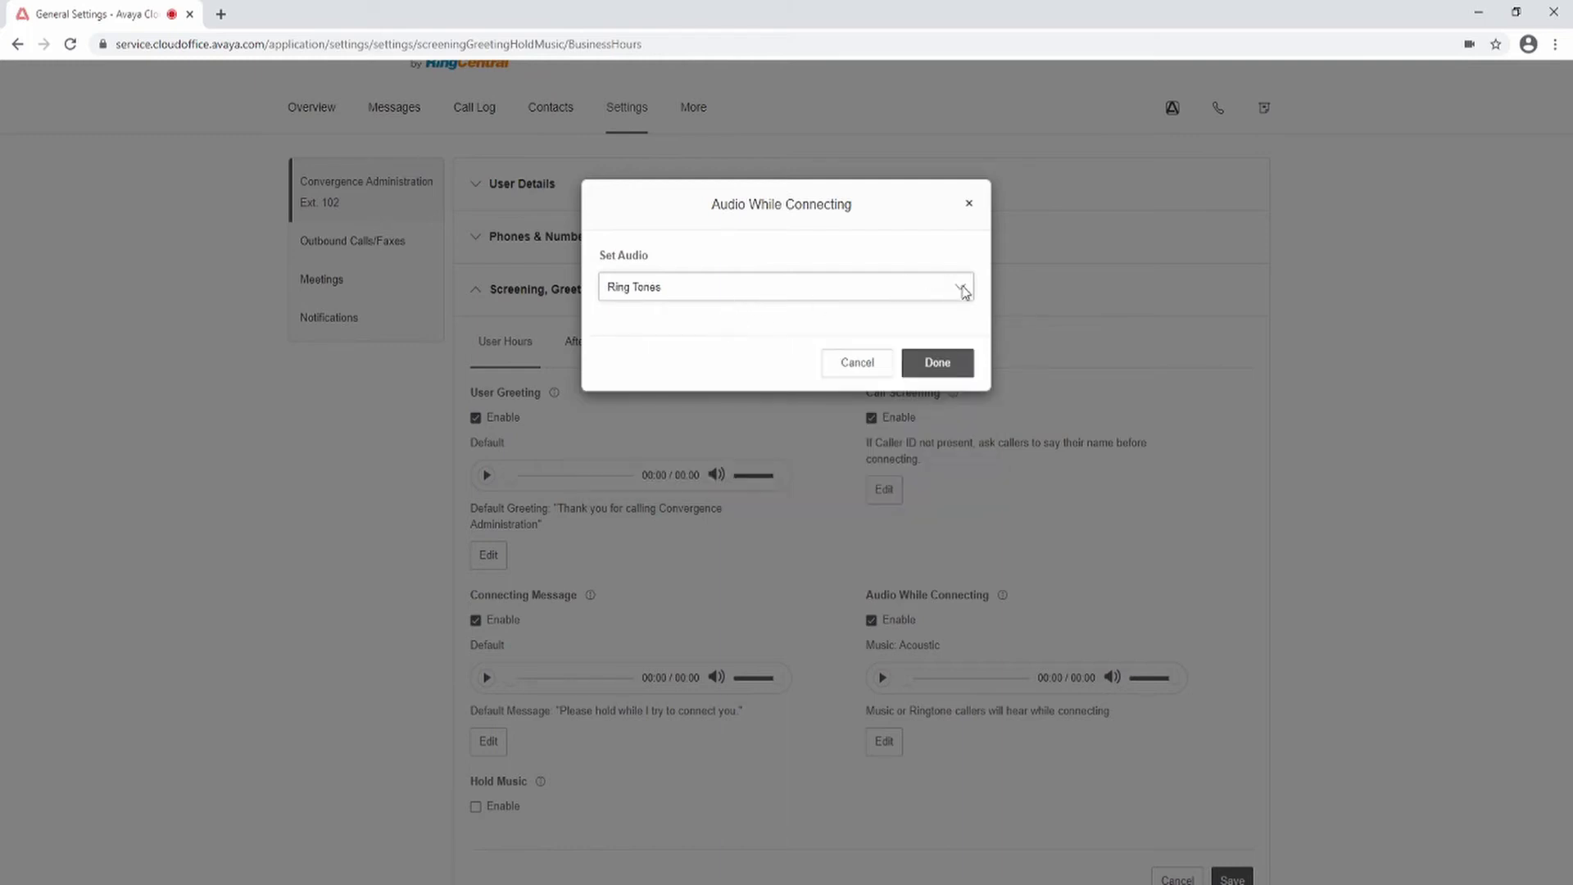
left_click(709, 373)
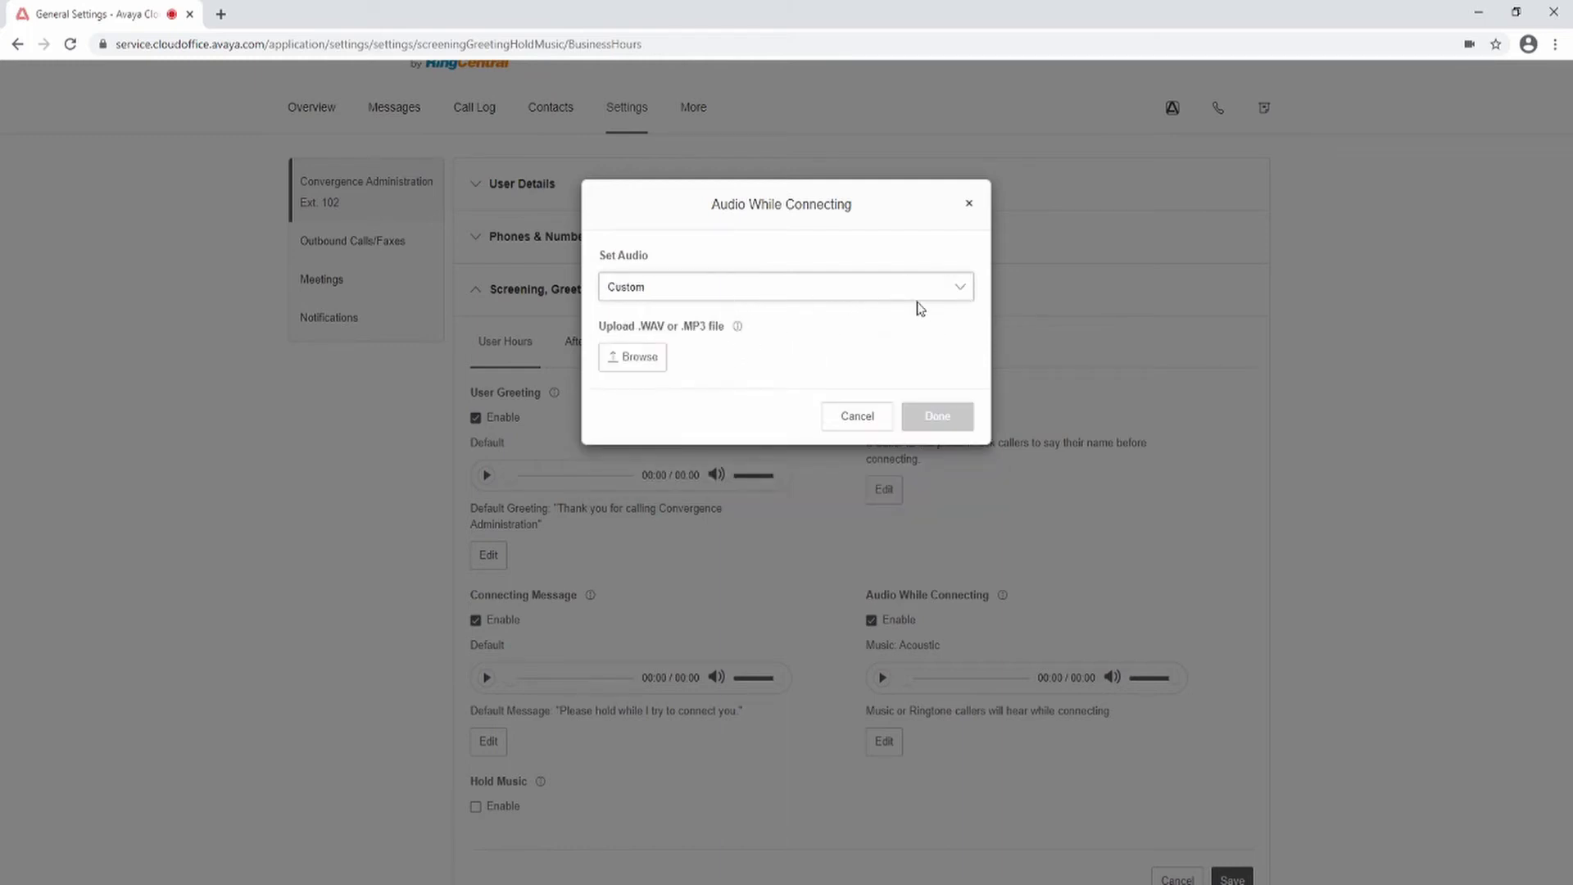
key("Up")
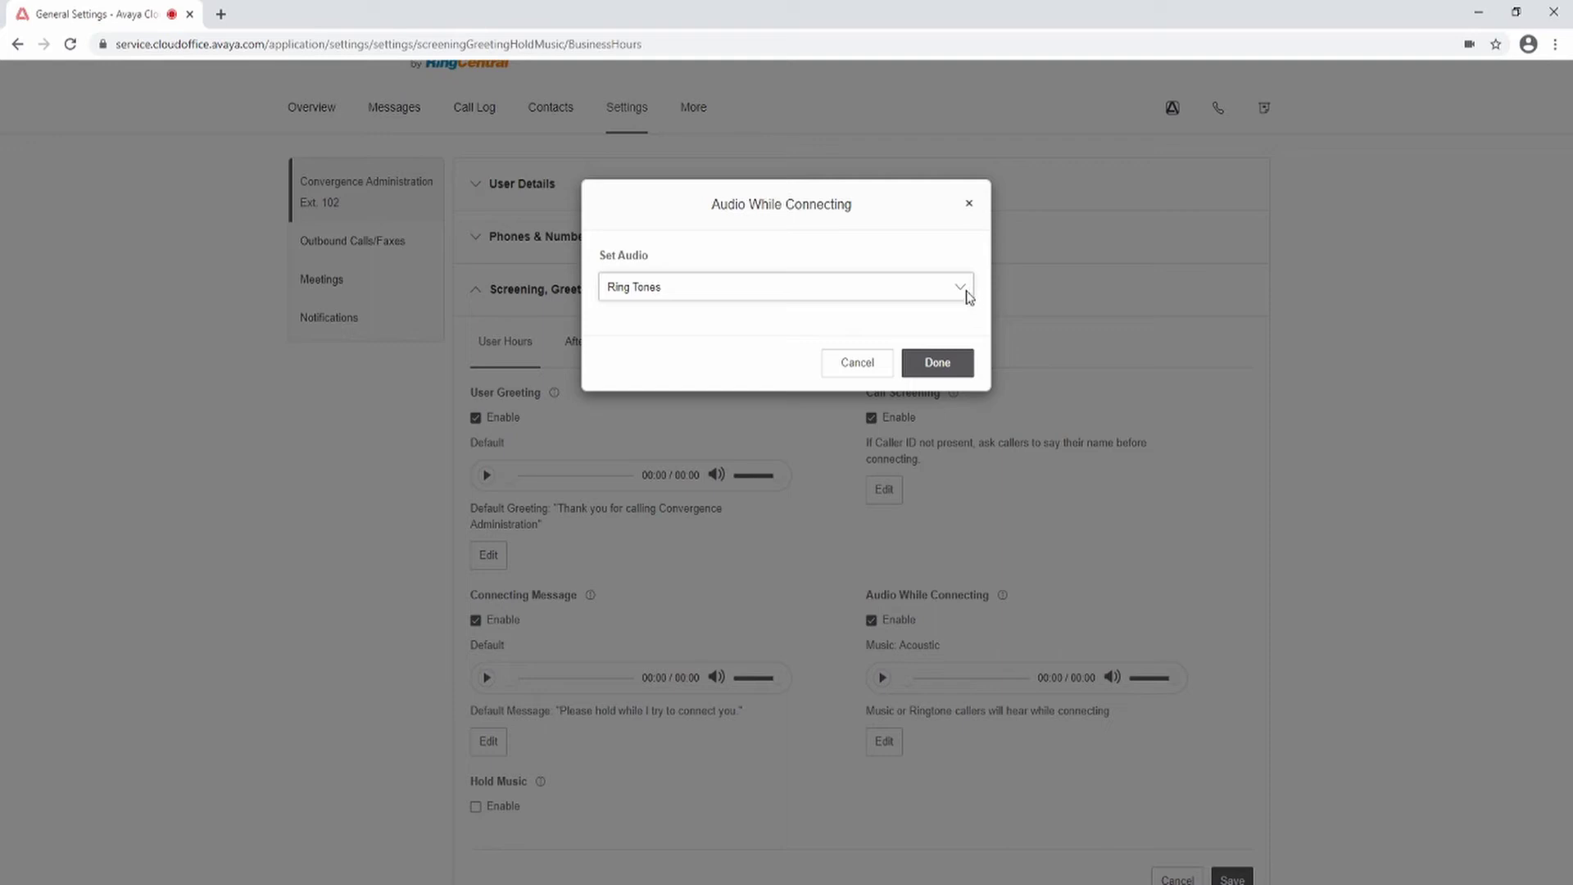
key("Up")
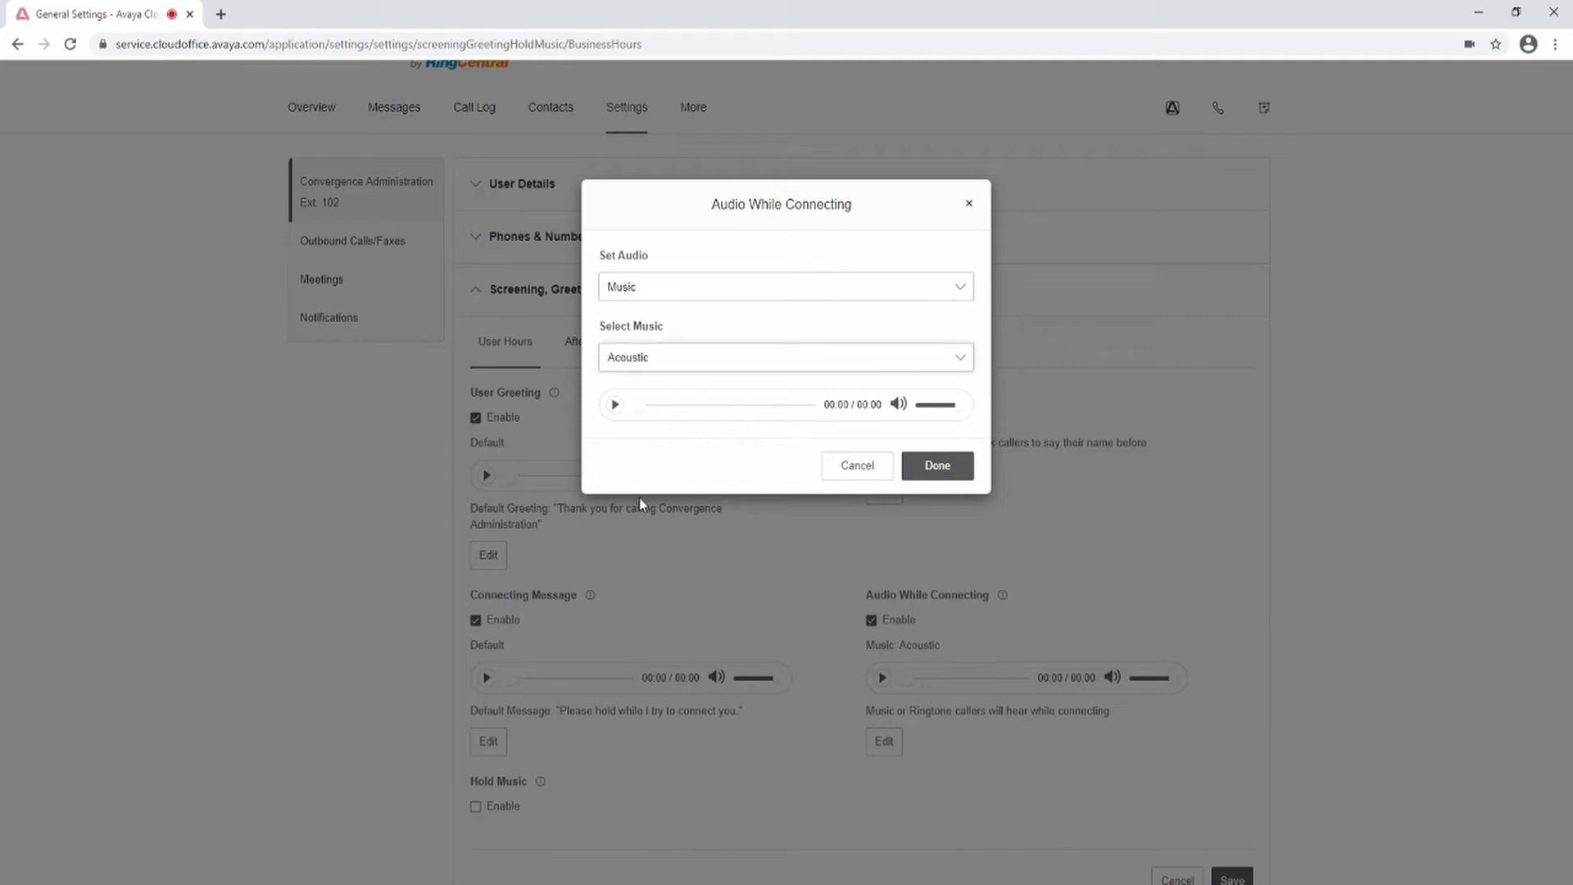
key("Down")
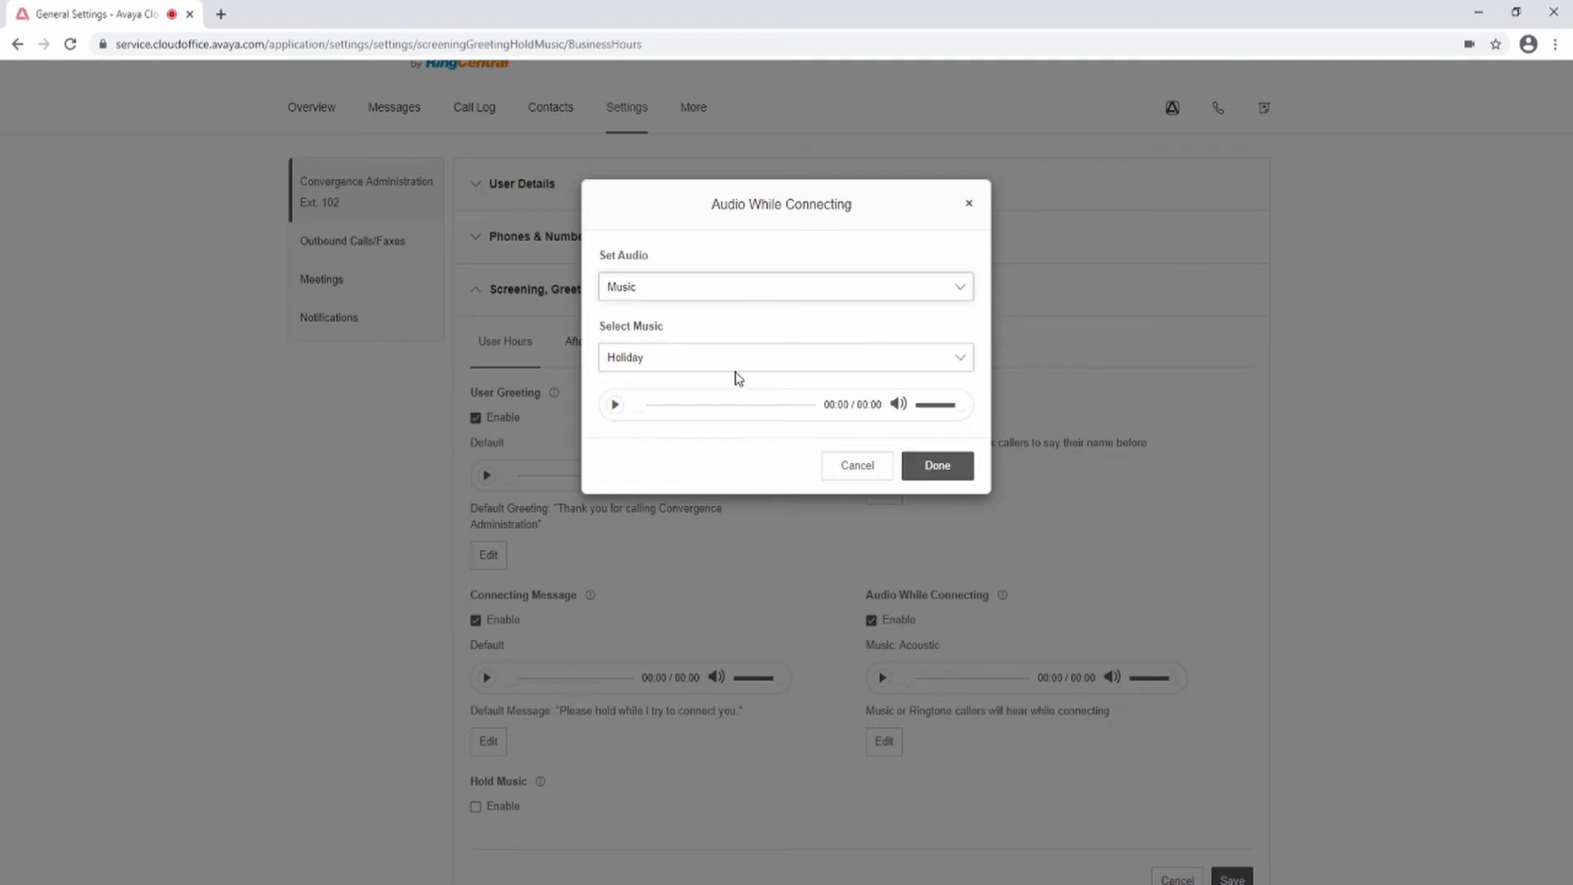
key("Down")
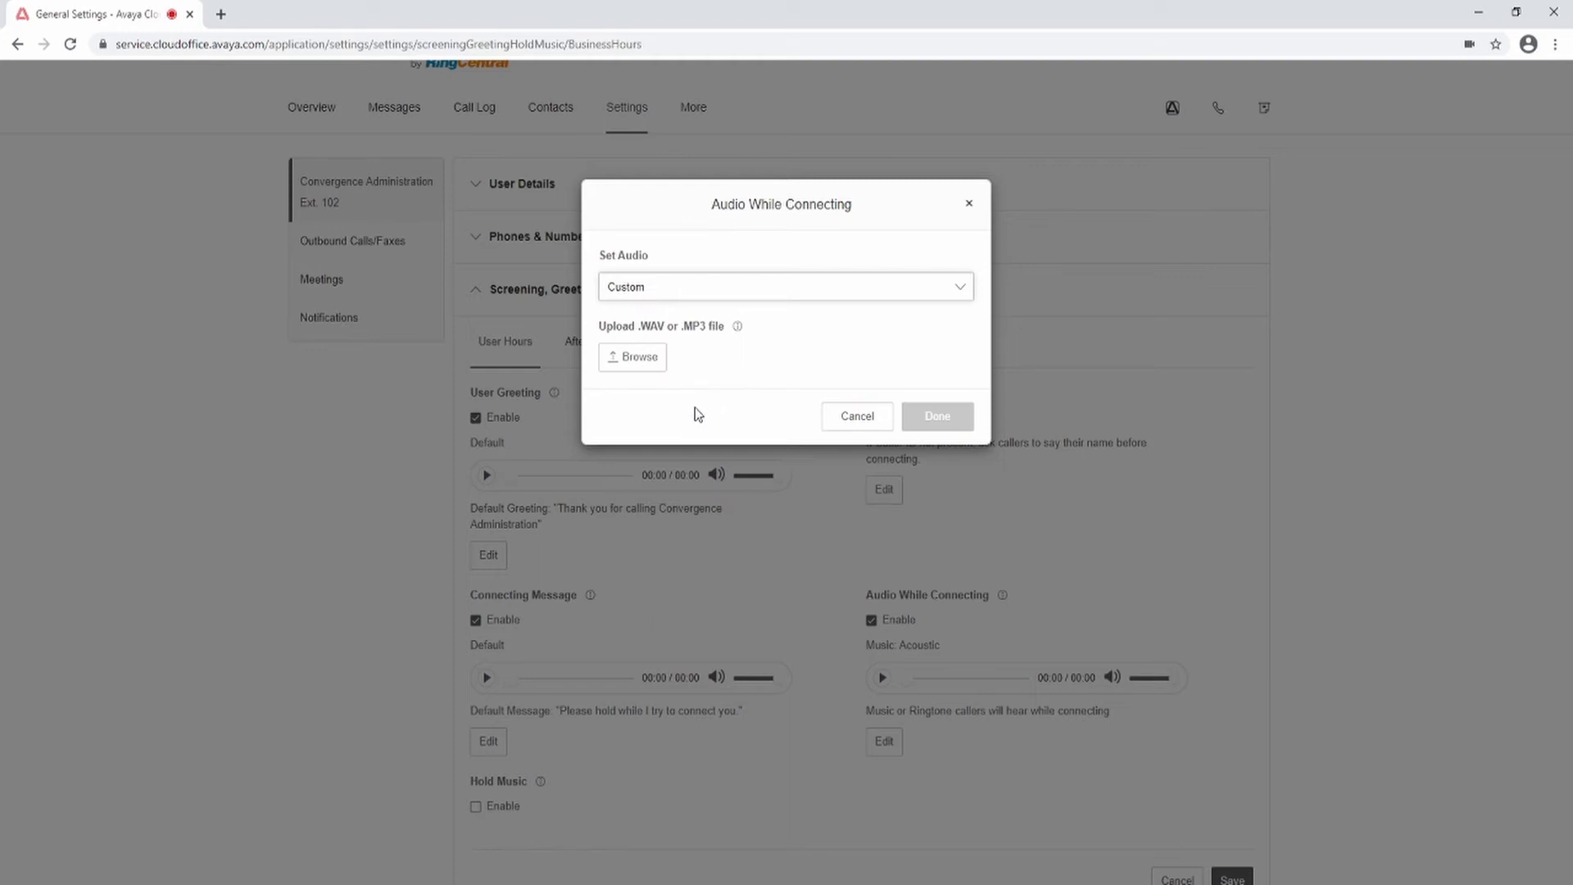
left_click(624, 358)
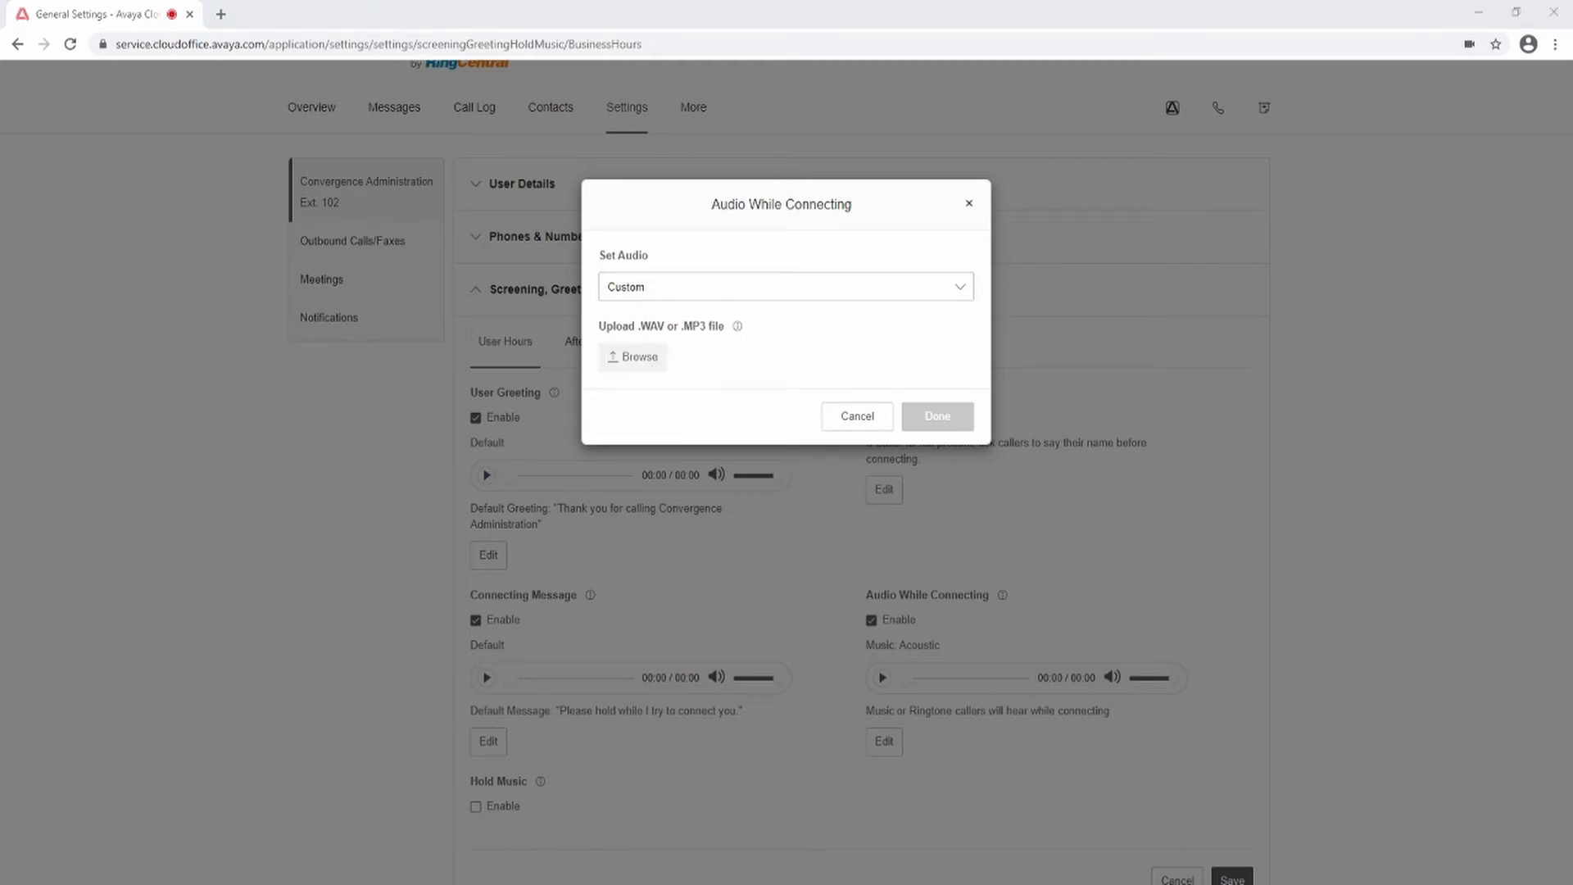
left_click(844, 415)
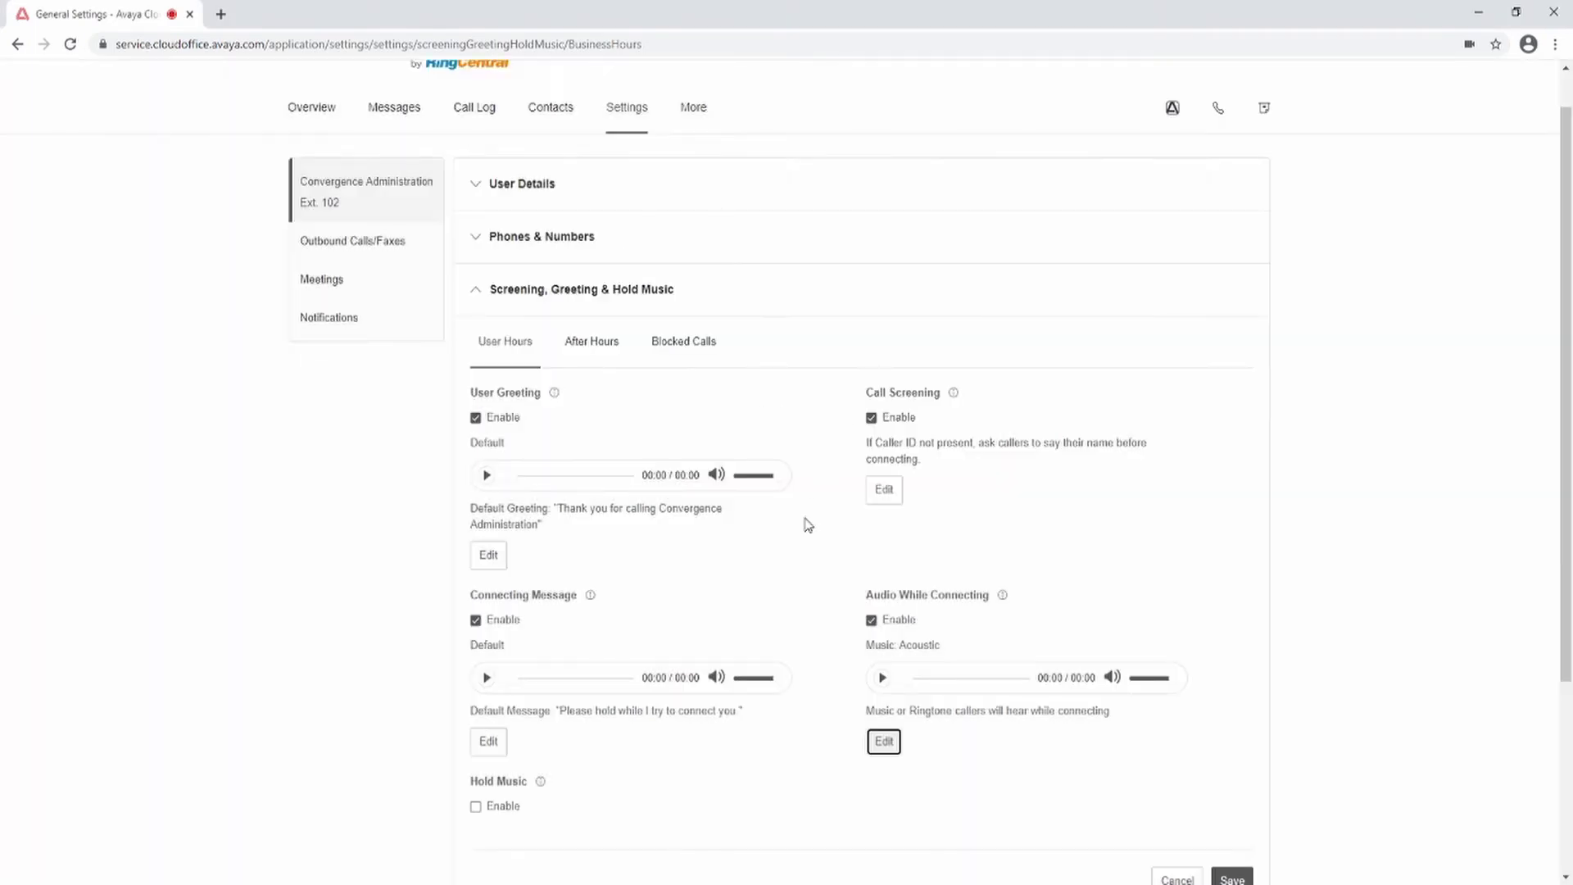
Step: Enable hold music for user hours
left_click(476, 807)
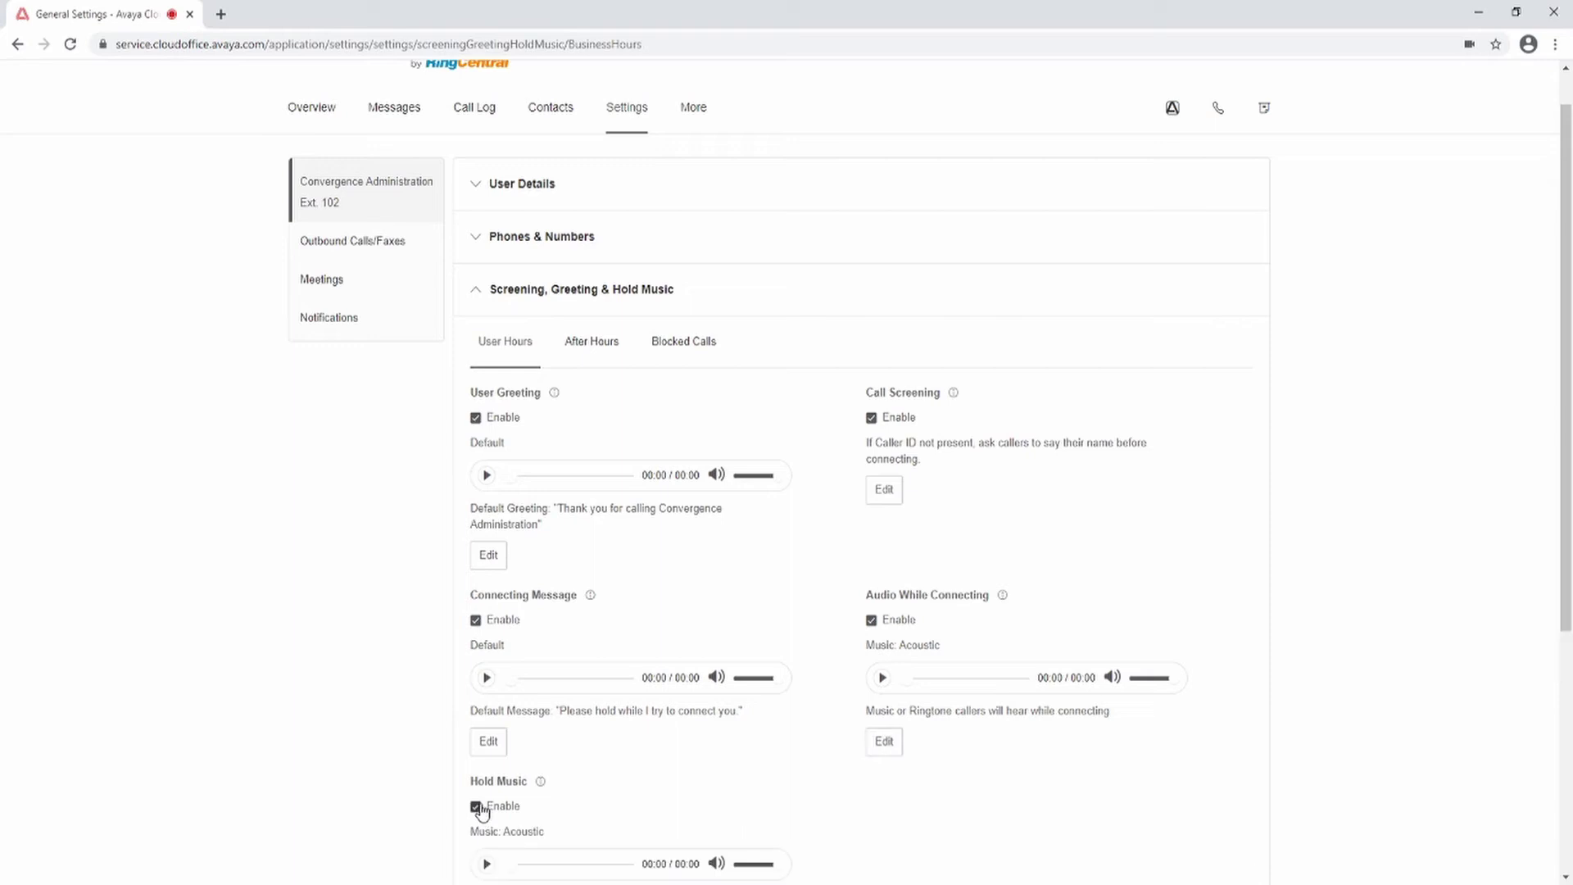
scroll(740, 758, "down", 1)
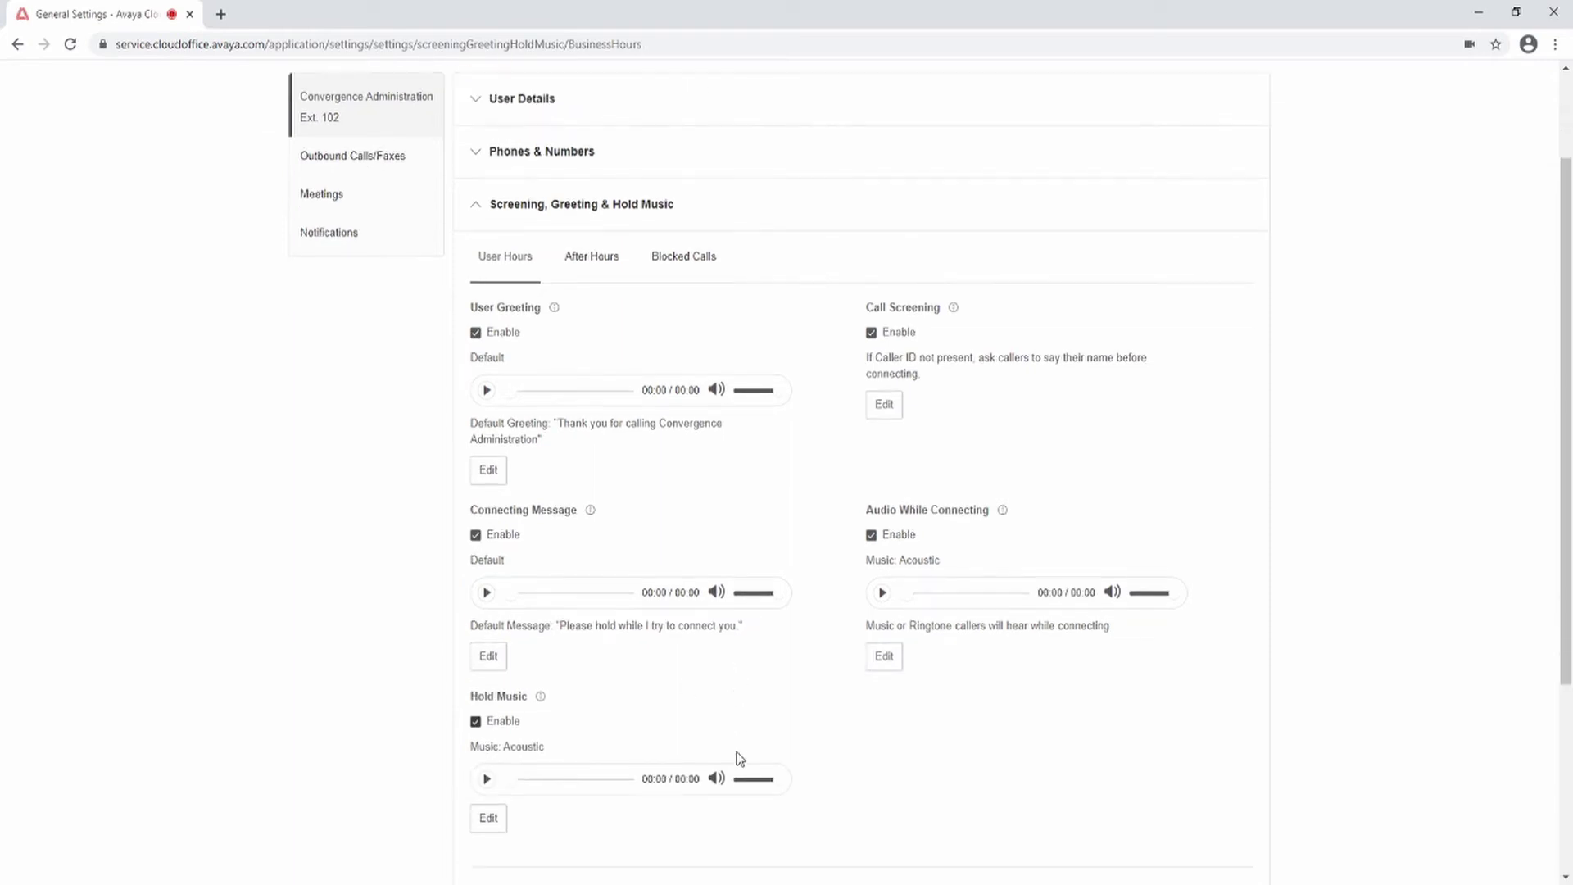
scroll(740, 759, "down", 1)
scroll(740, 759, "up", 1)
scroll(737, 760, "down", 1)
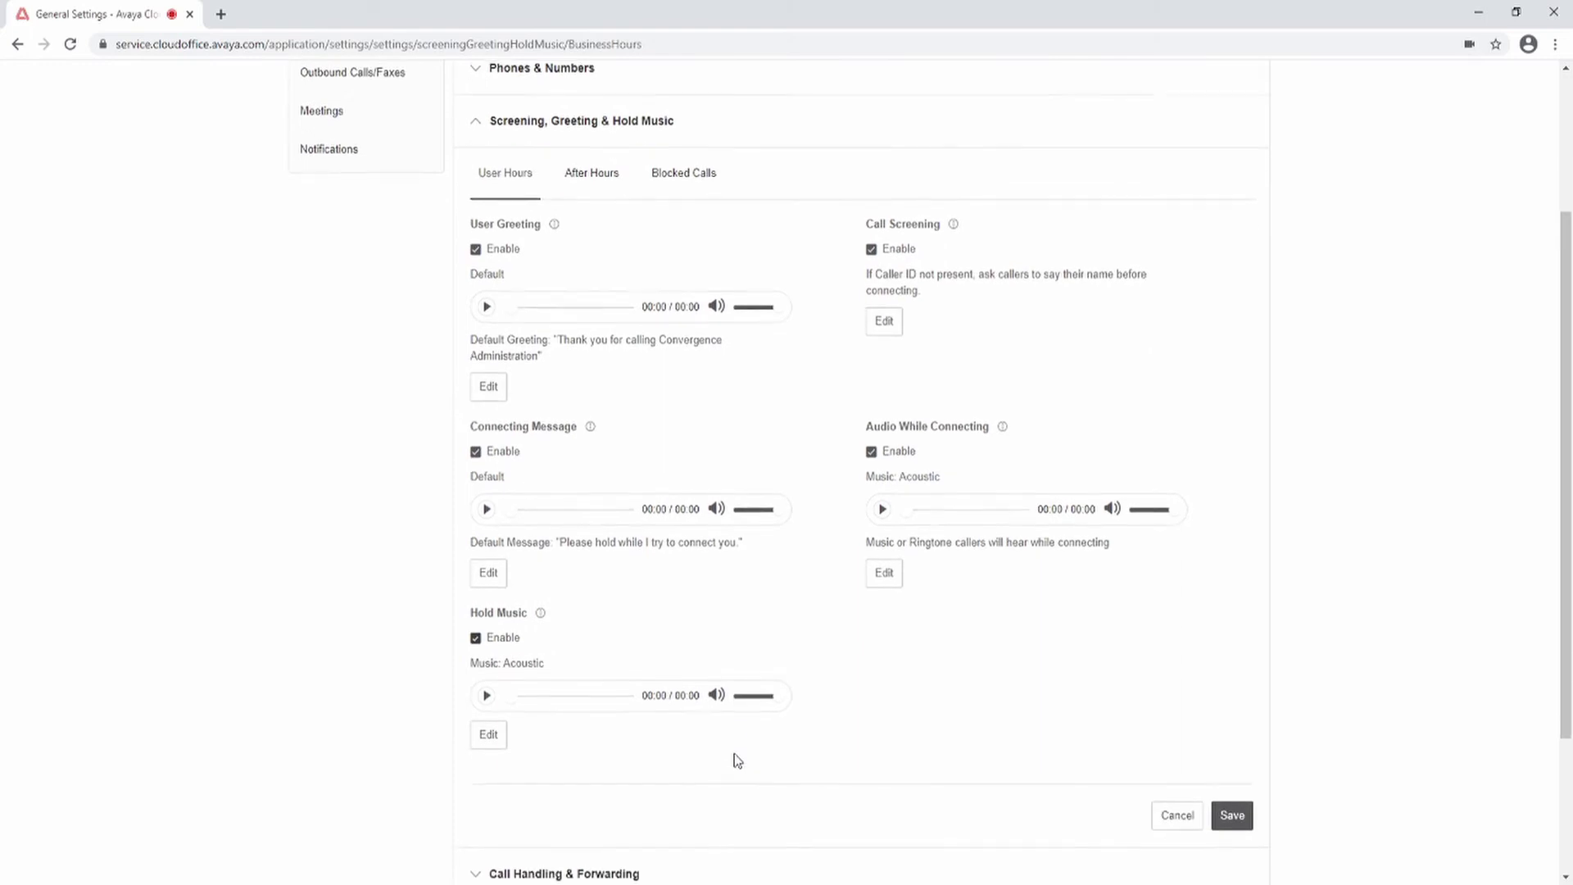
Step: Try Ring Tones and Modern Jazz hold audio, then choose Custom and browse for a .WAV/.MP3 file
left_click(486, 741)
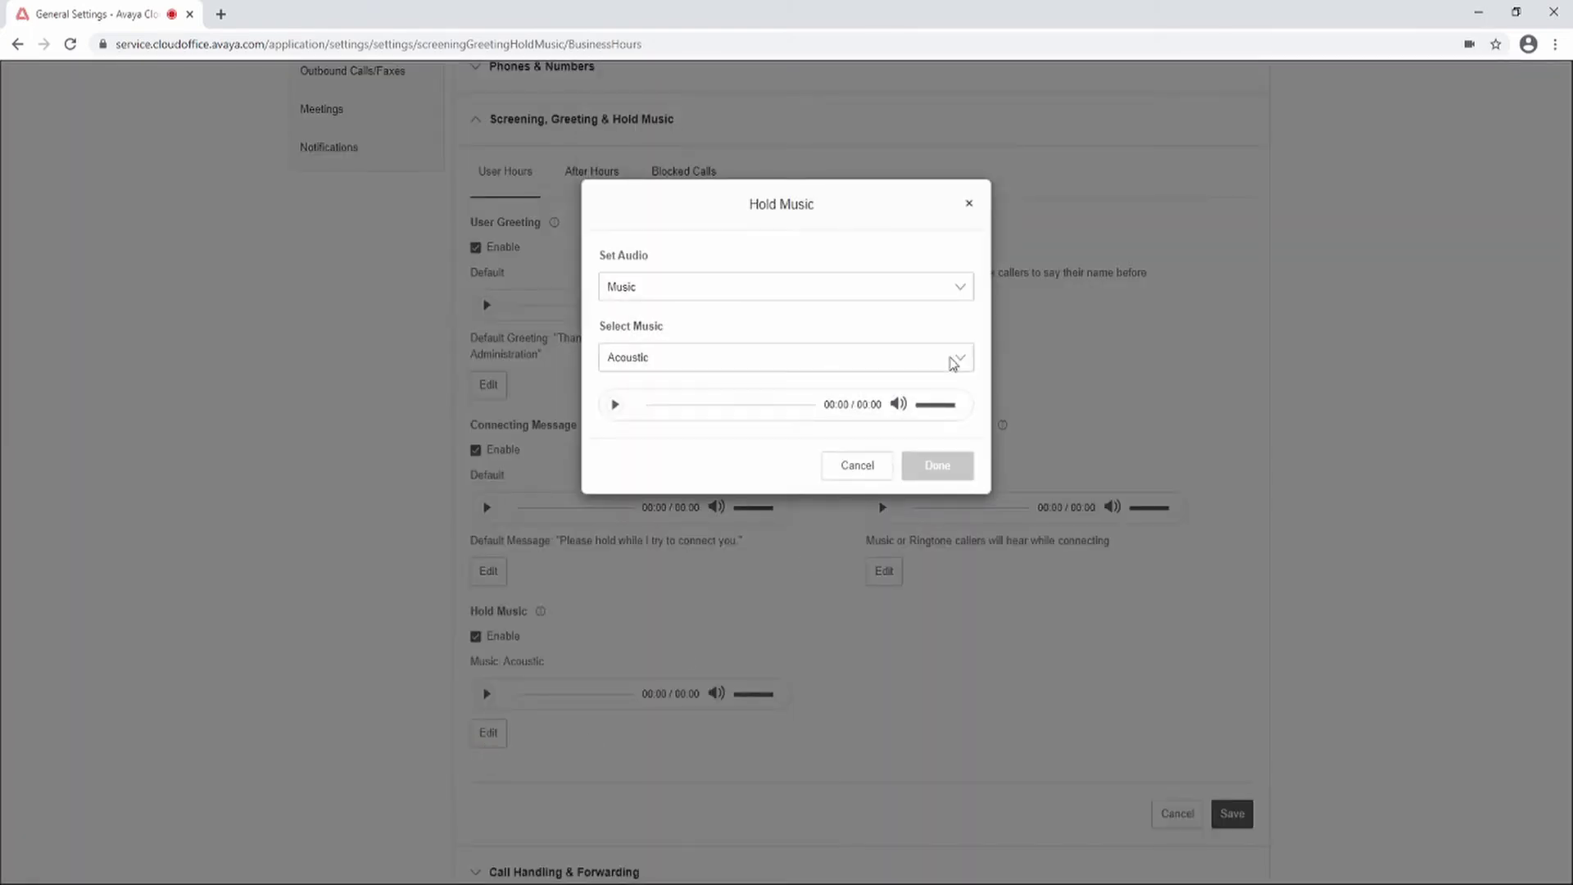
left_click(676, 322)
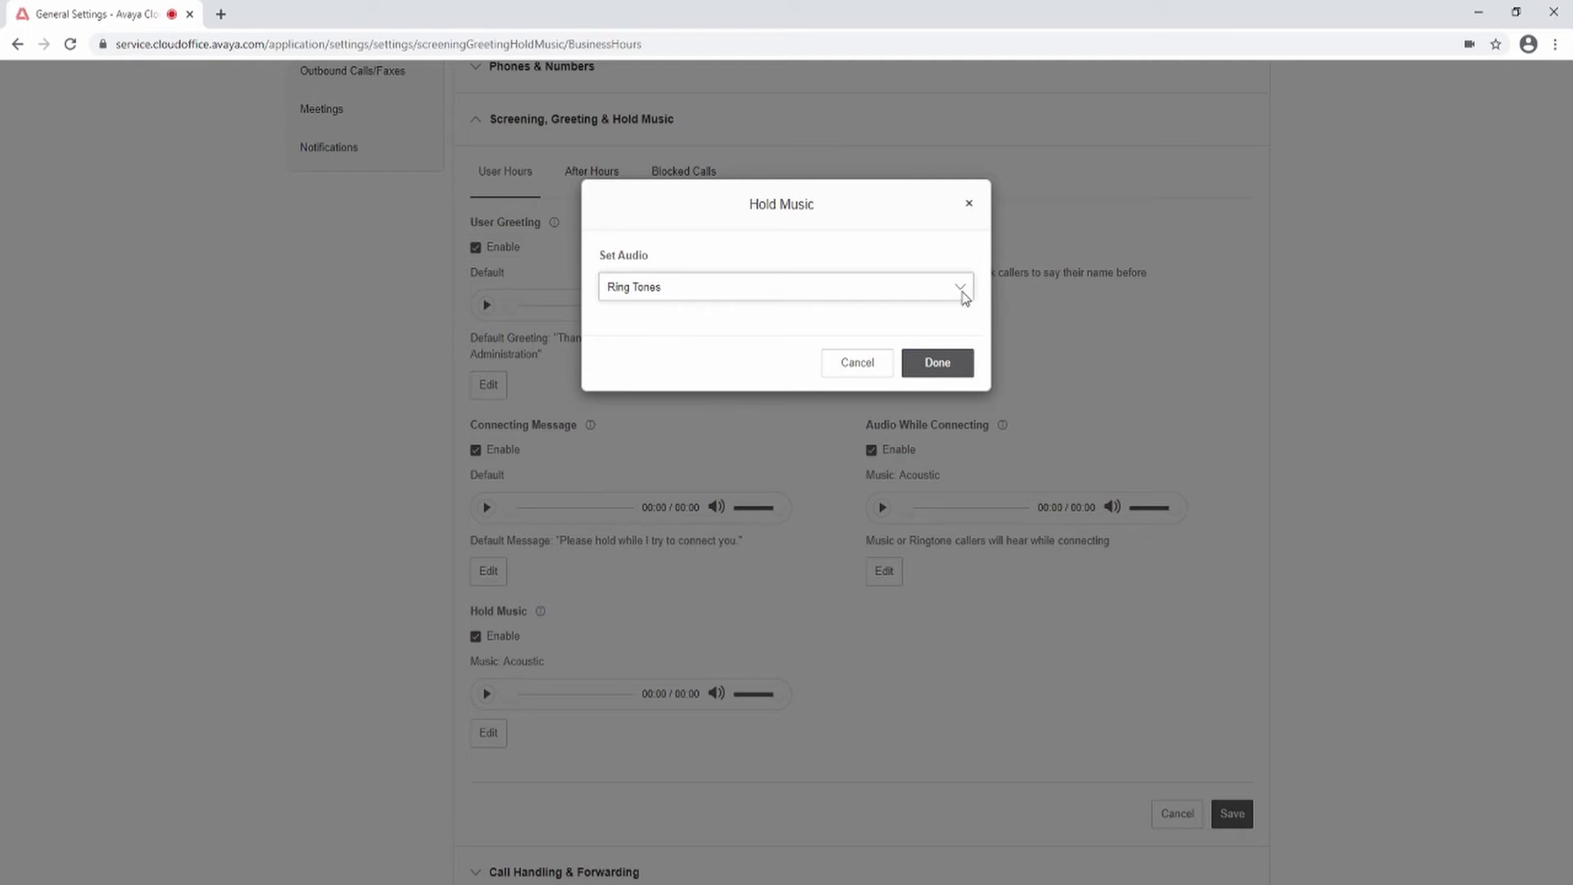
key("Down")
left_click(965, 362)
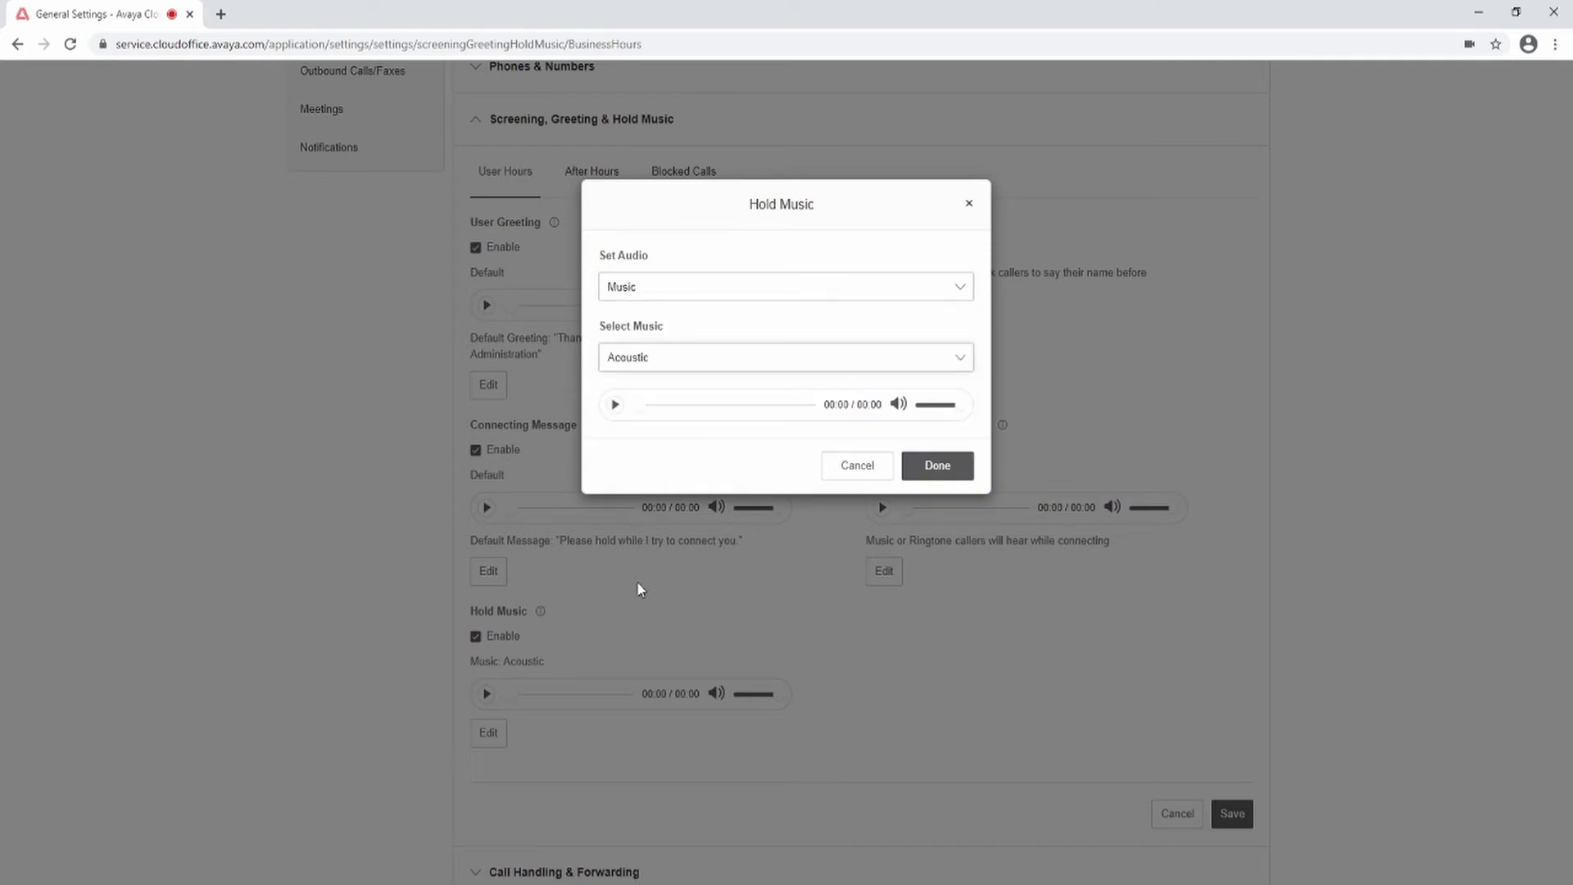
key("Down")
left_click(958, 294)
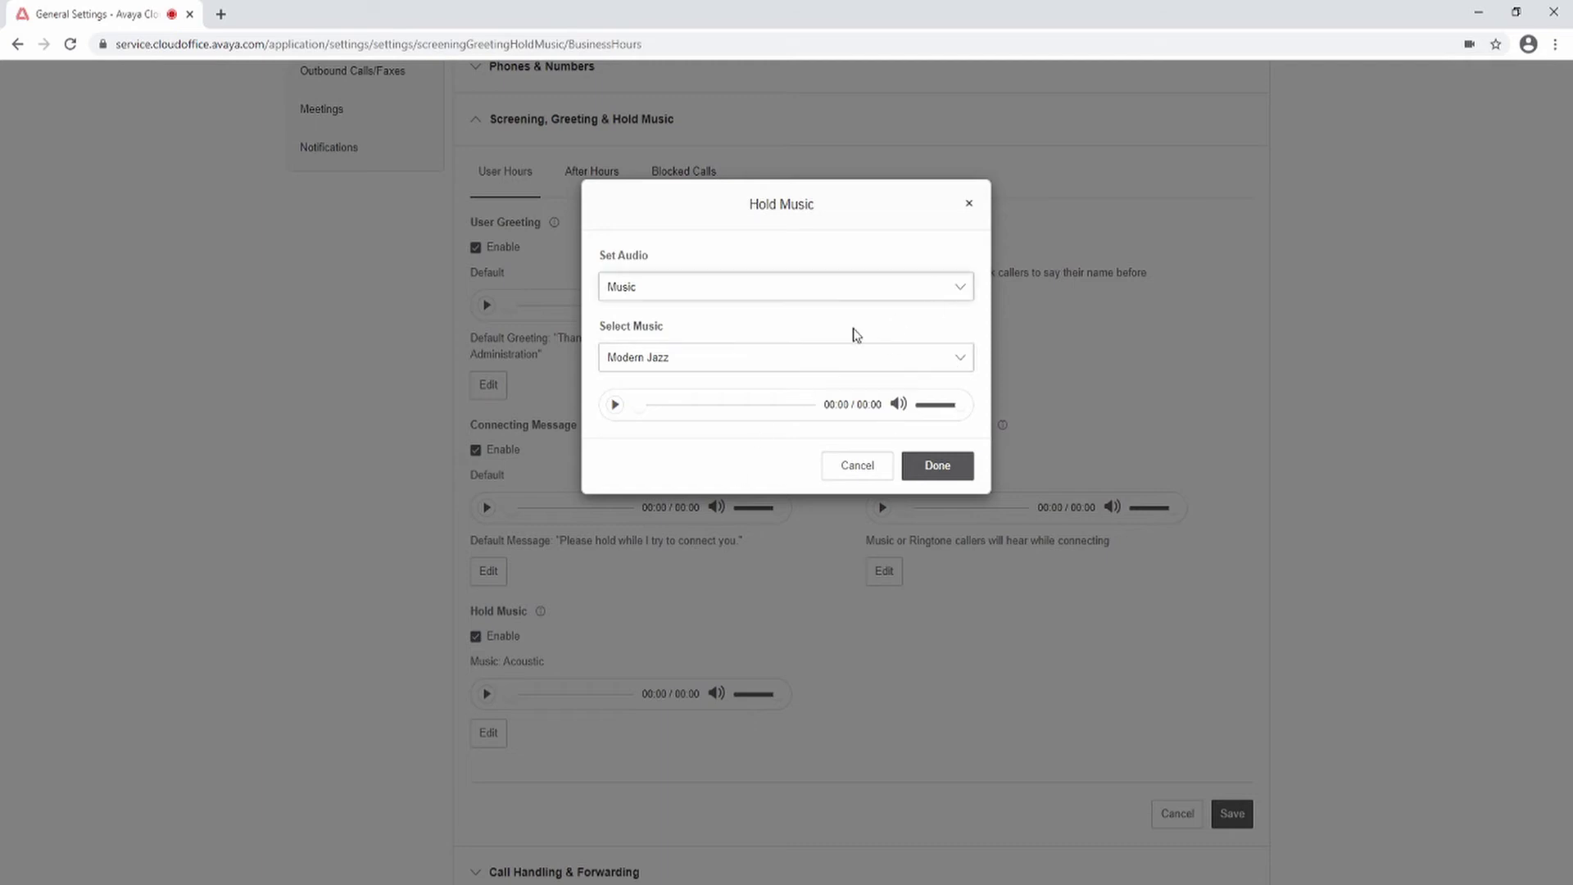
left_click(735, 373)
left_click(652, 368)
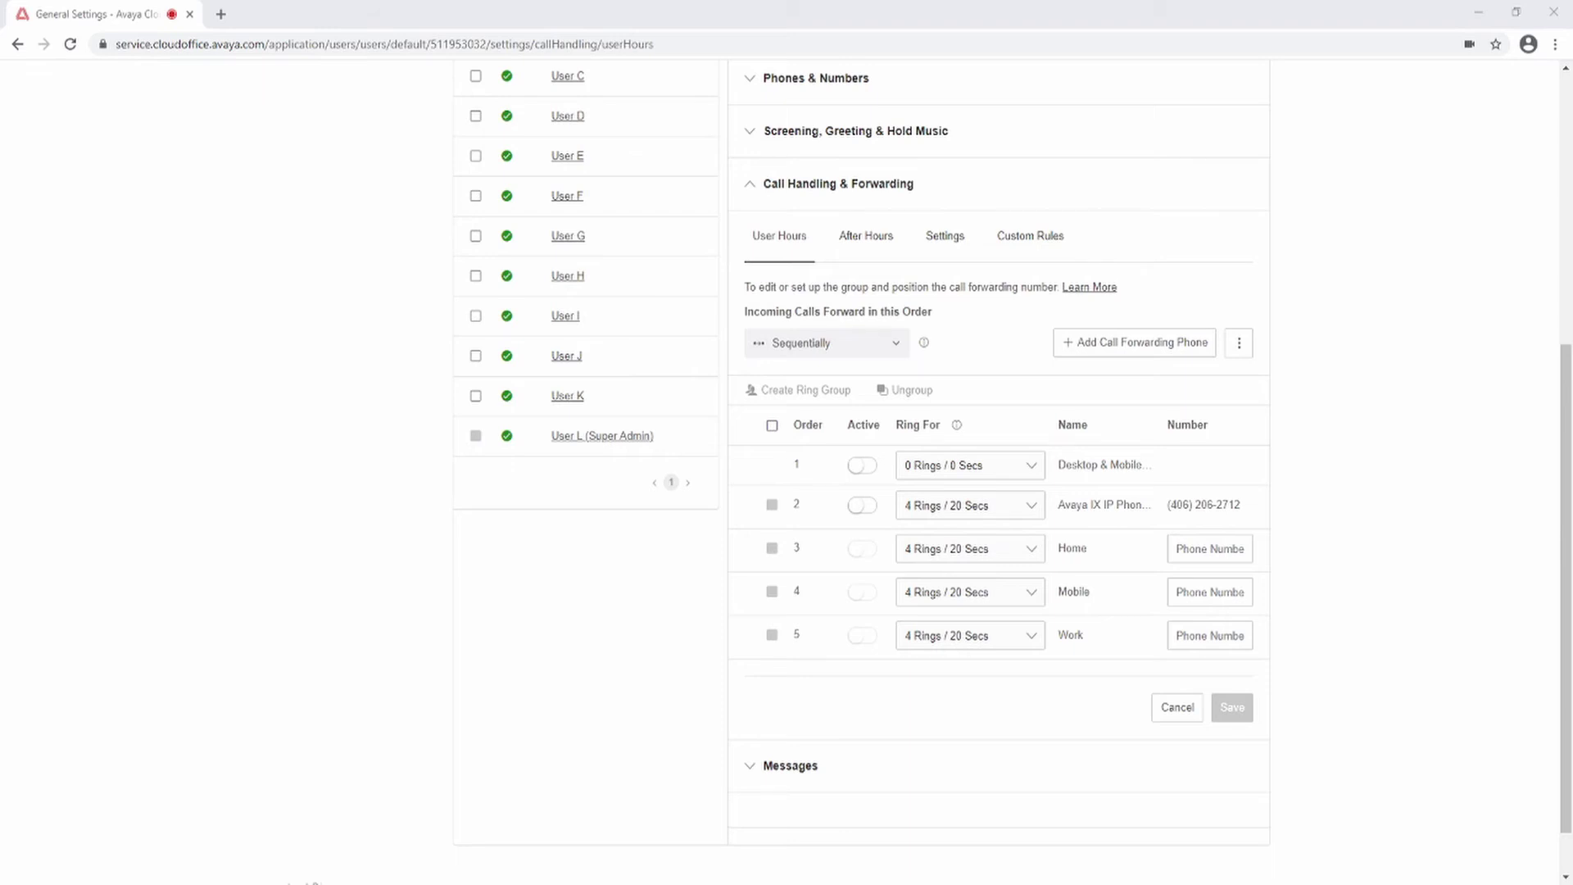
Step: Ring the desktop/mobile app and Avaya IX IP phone simultaneously for user-hours calls
left_click(897, 346)
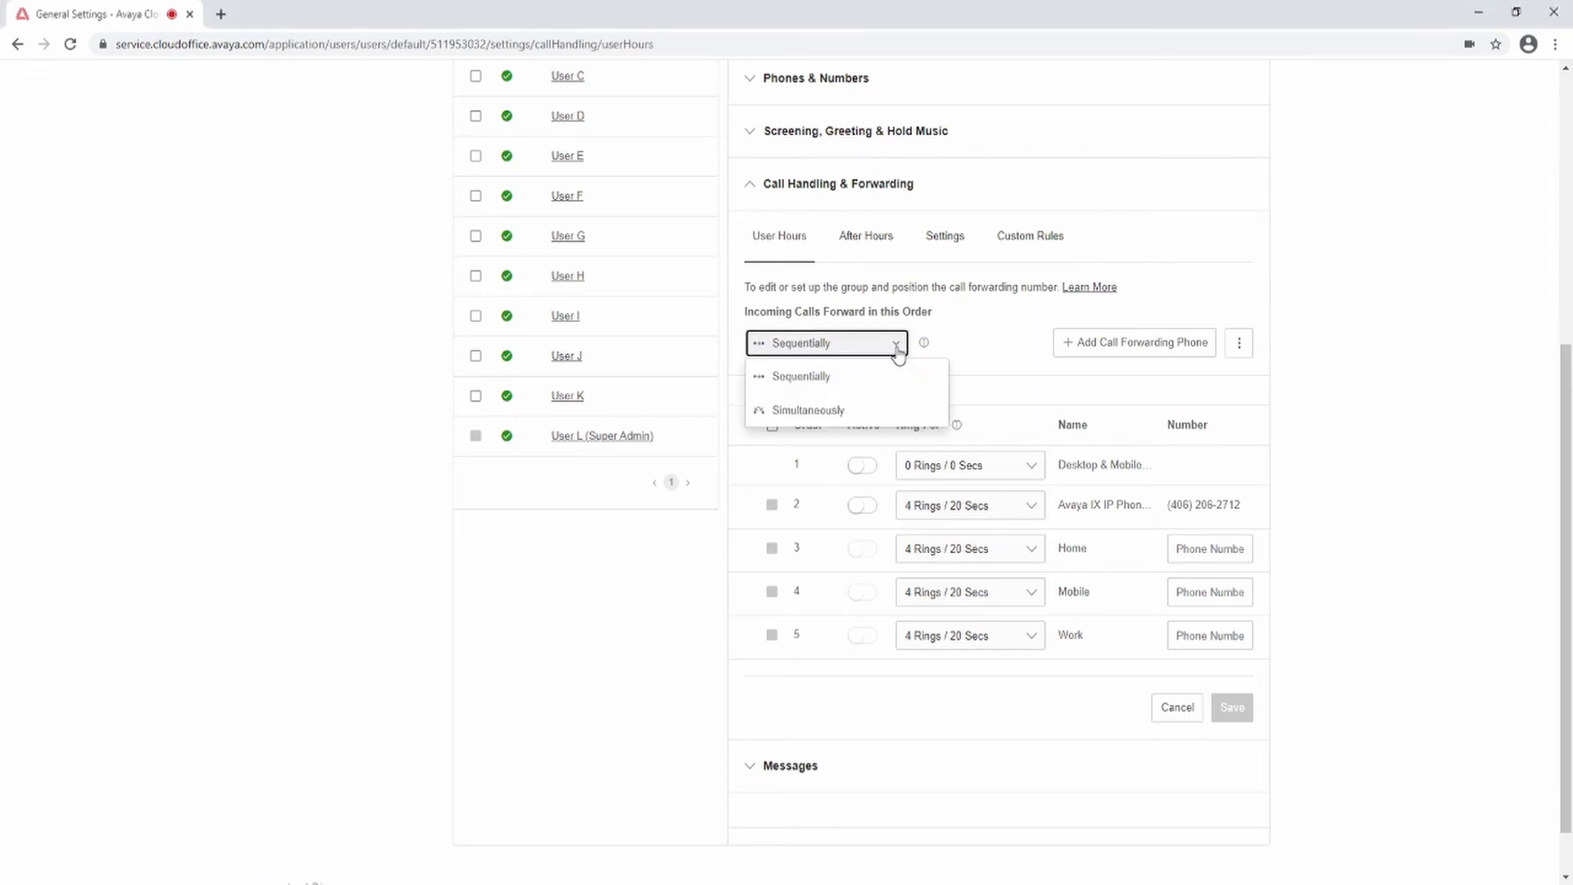
left_click(821, 418)
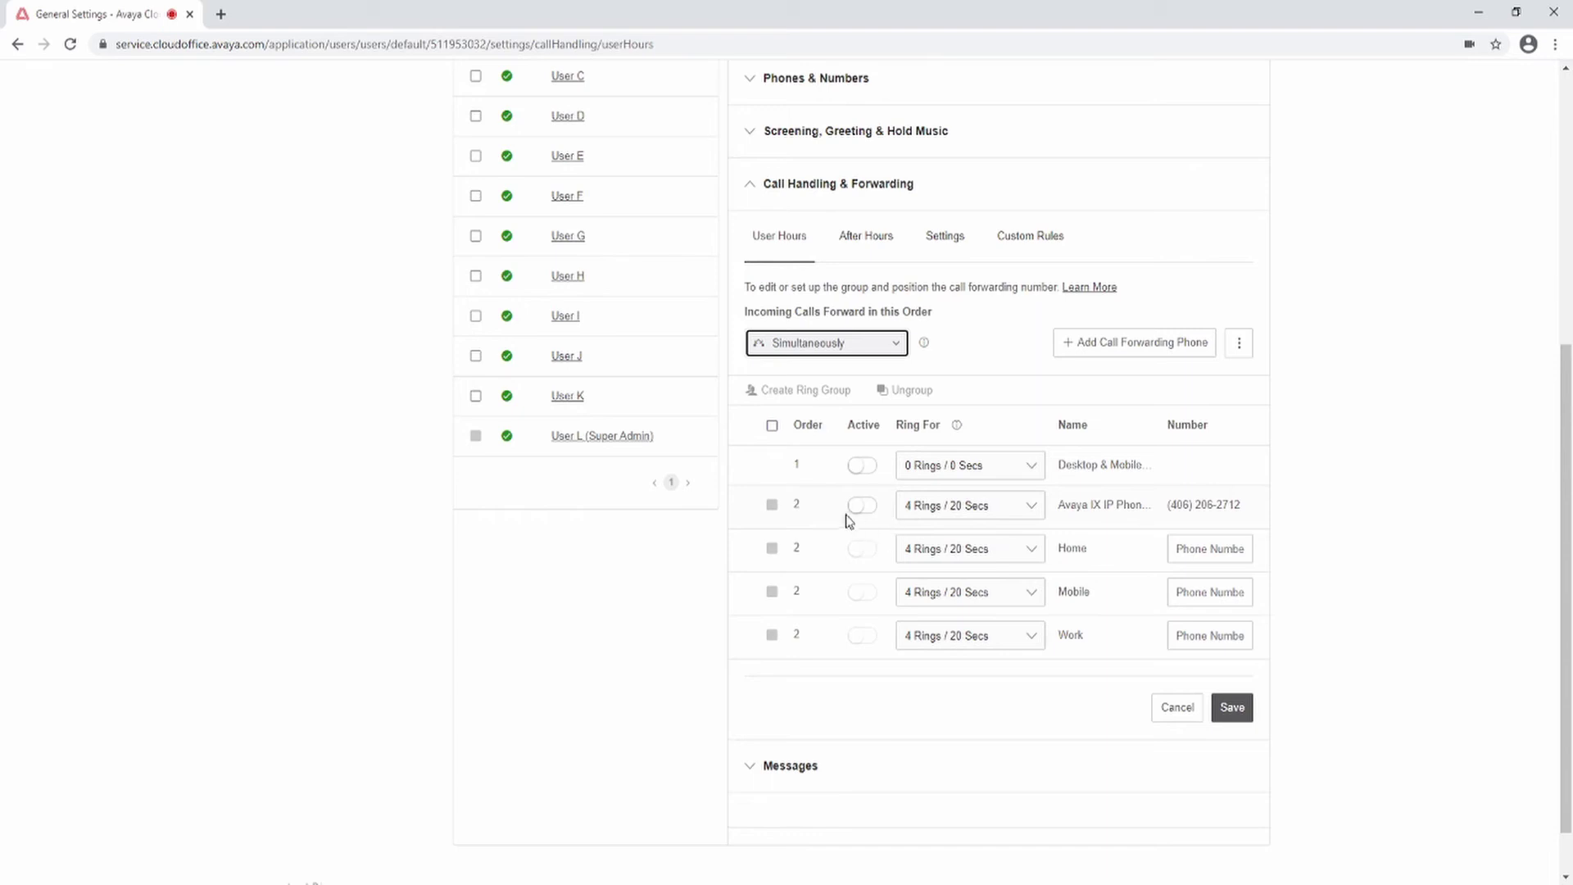
left_click(872, 471)
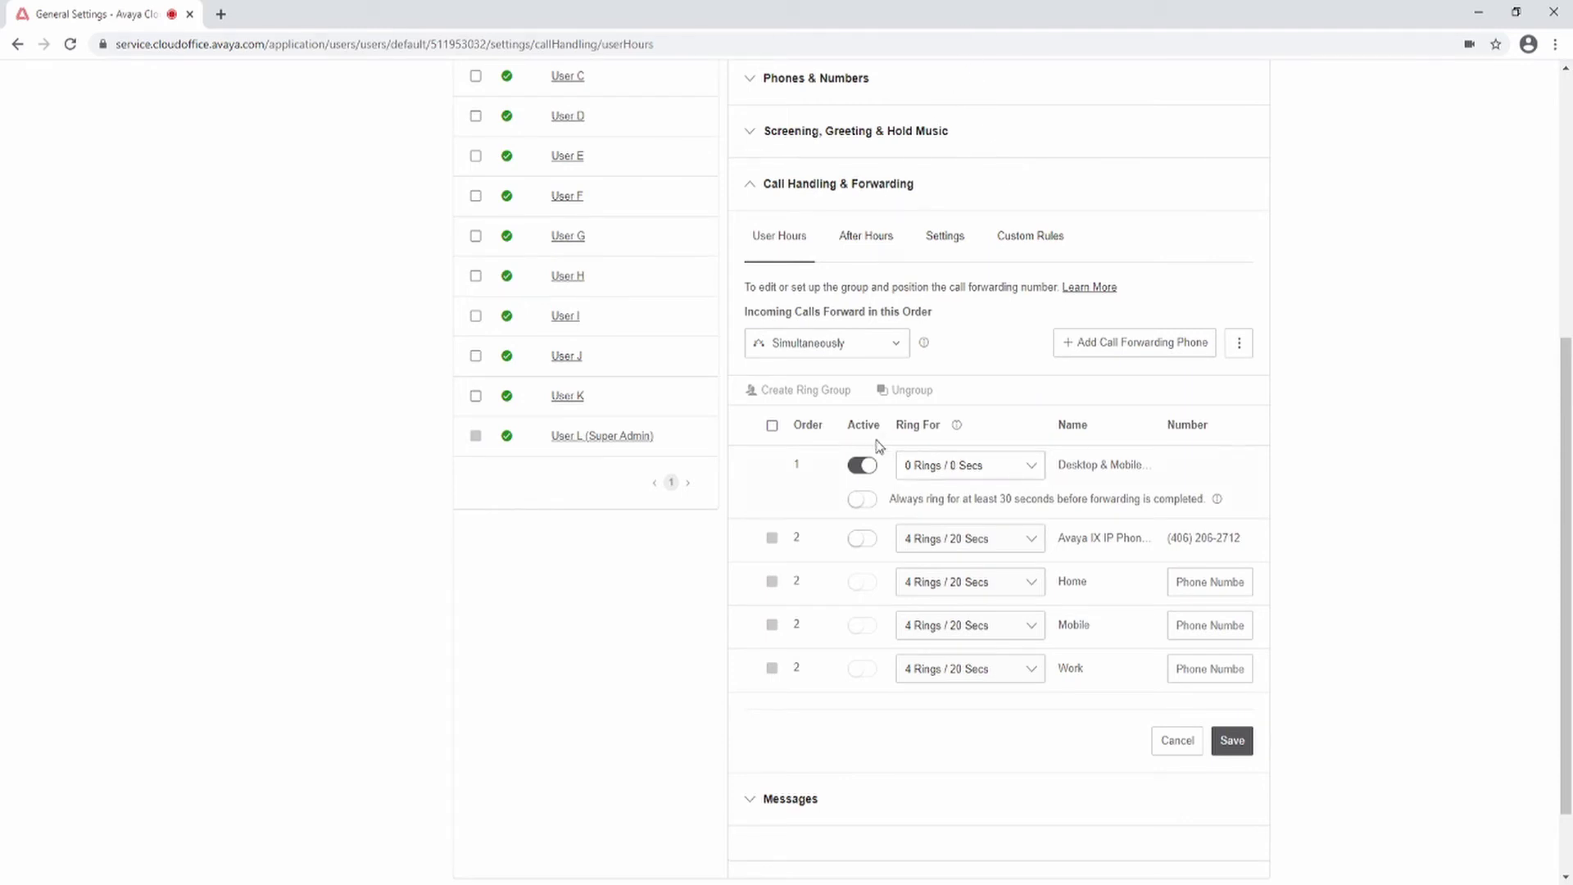
left_click(873, 546)
left_click(1238, 351)
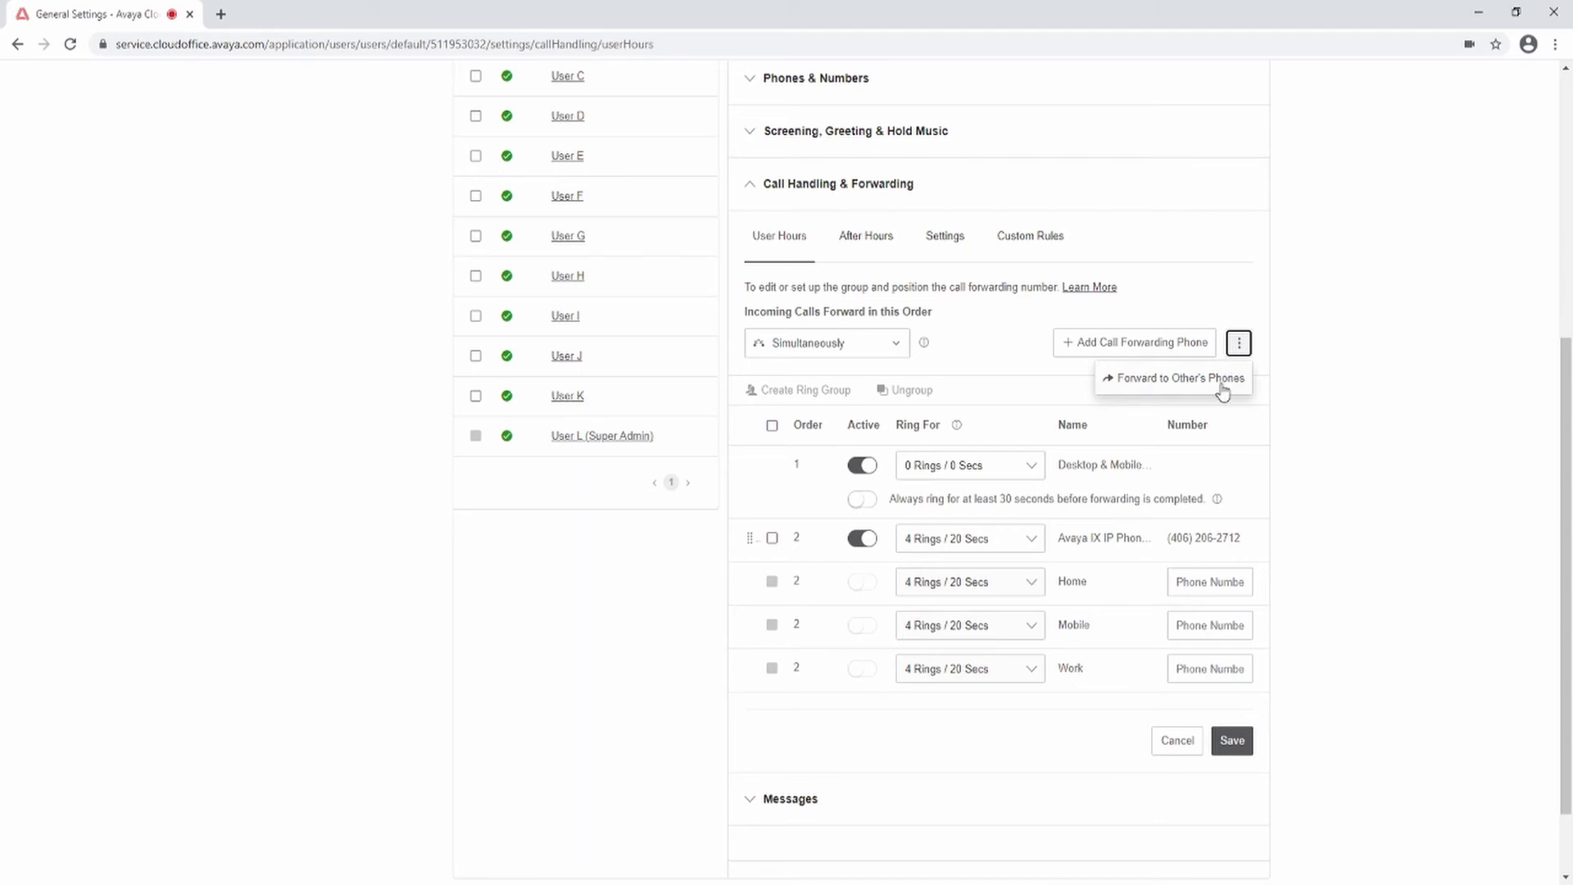
Step: Add User C's and User D's desk phones as call forwarding targets
left_click(1223, 381)
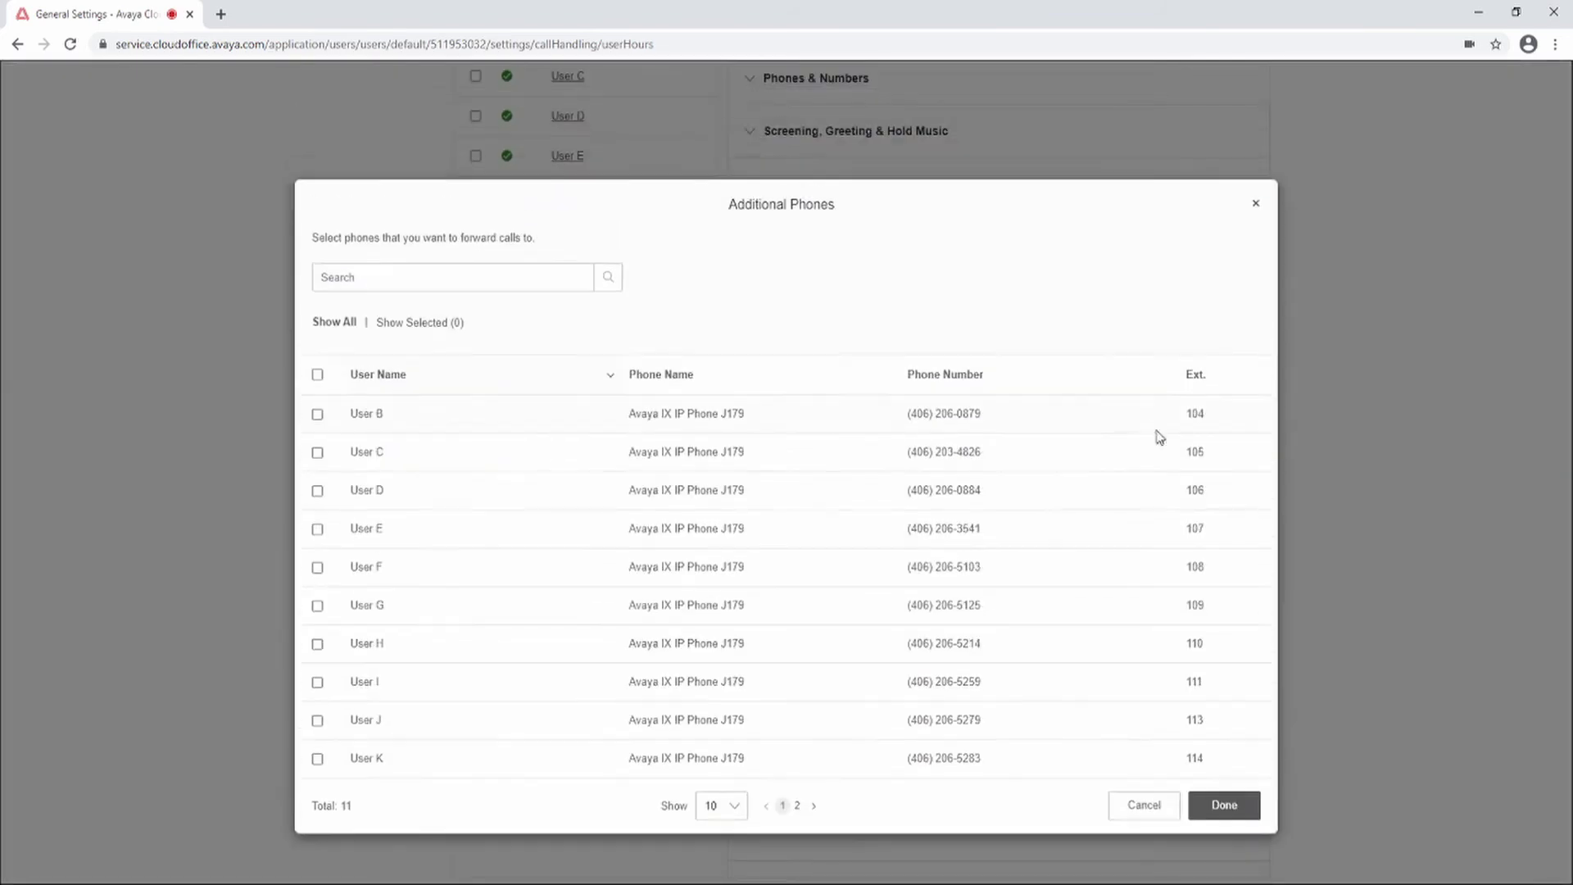
left_click(318, 491)
left_click(318, 452)
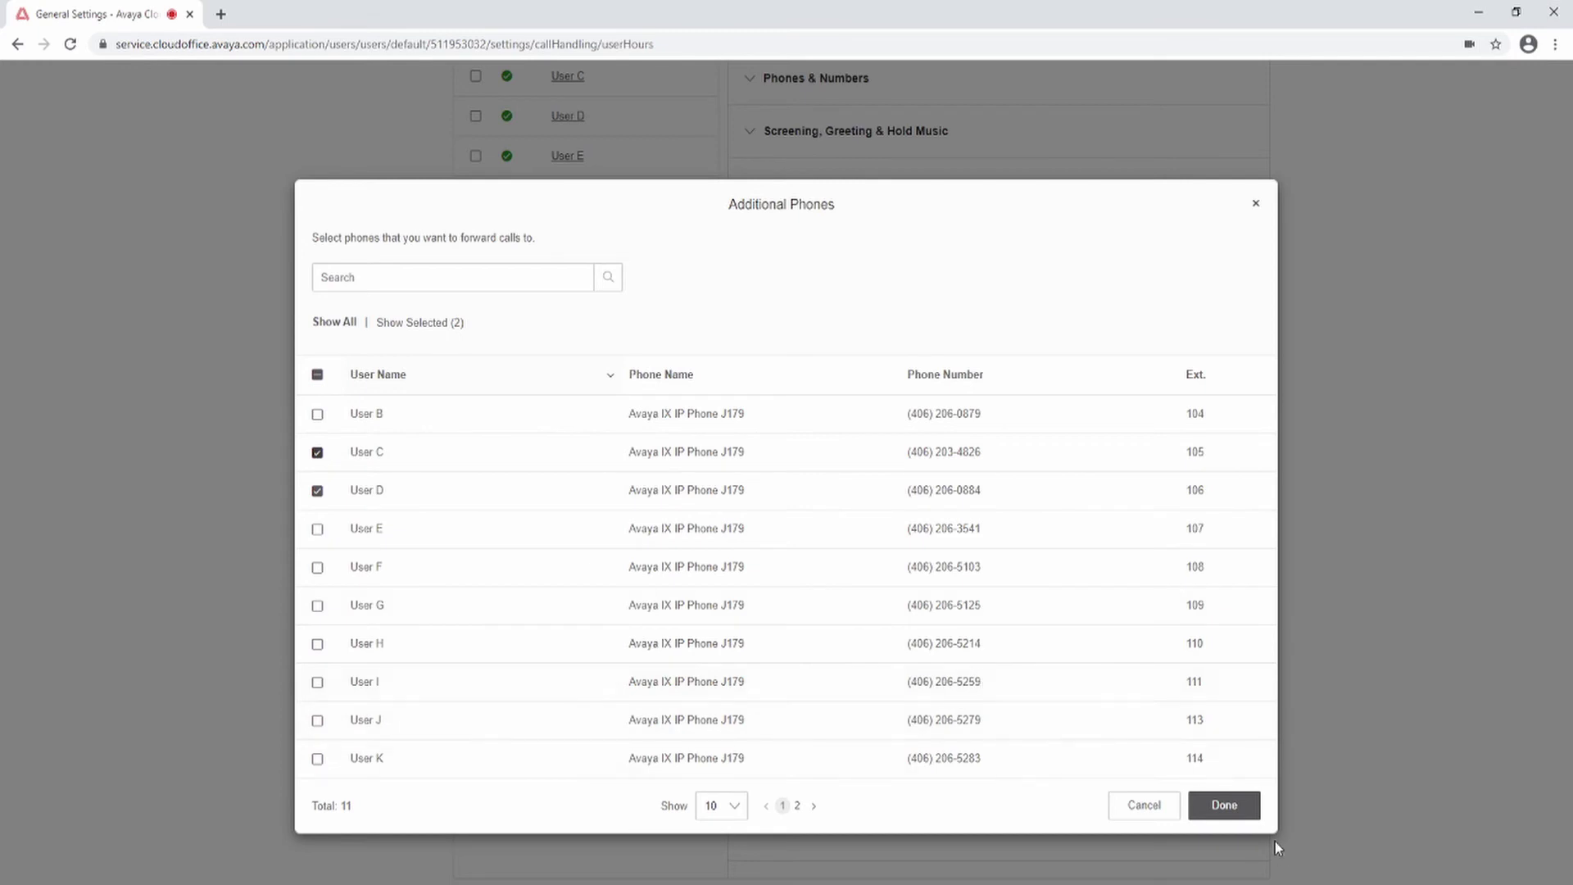
left_click(1246, 813)
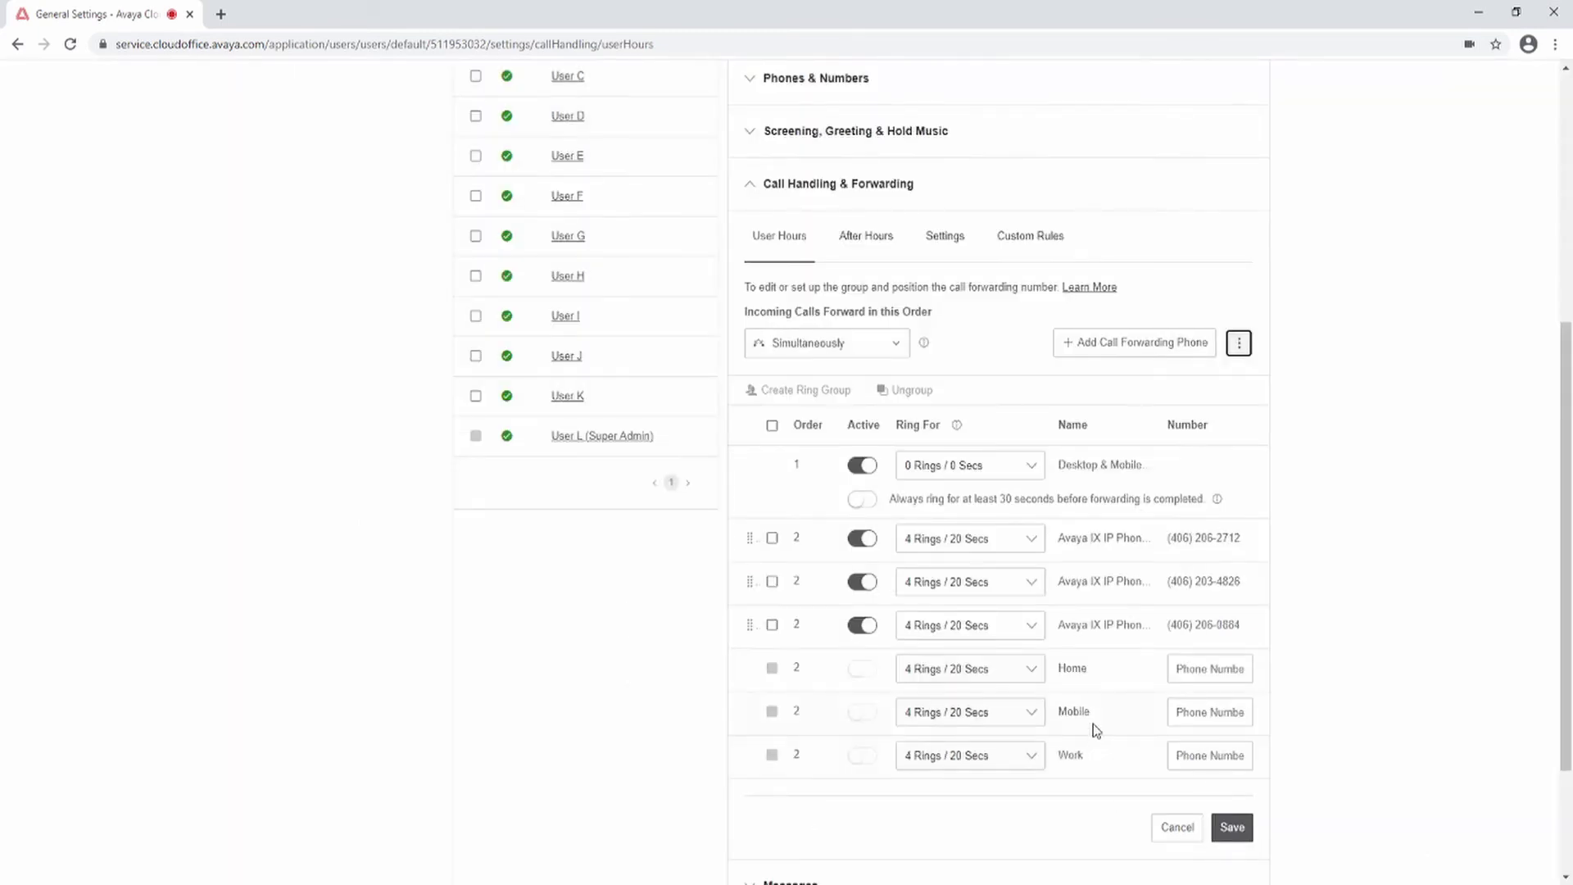
Step: Combine the three Avaya desk phones into one ring group
left_click(772, 539)
left_click(772, 583)
left_click(771, 626)
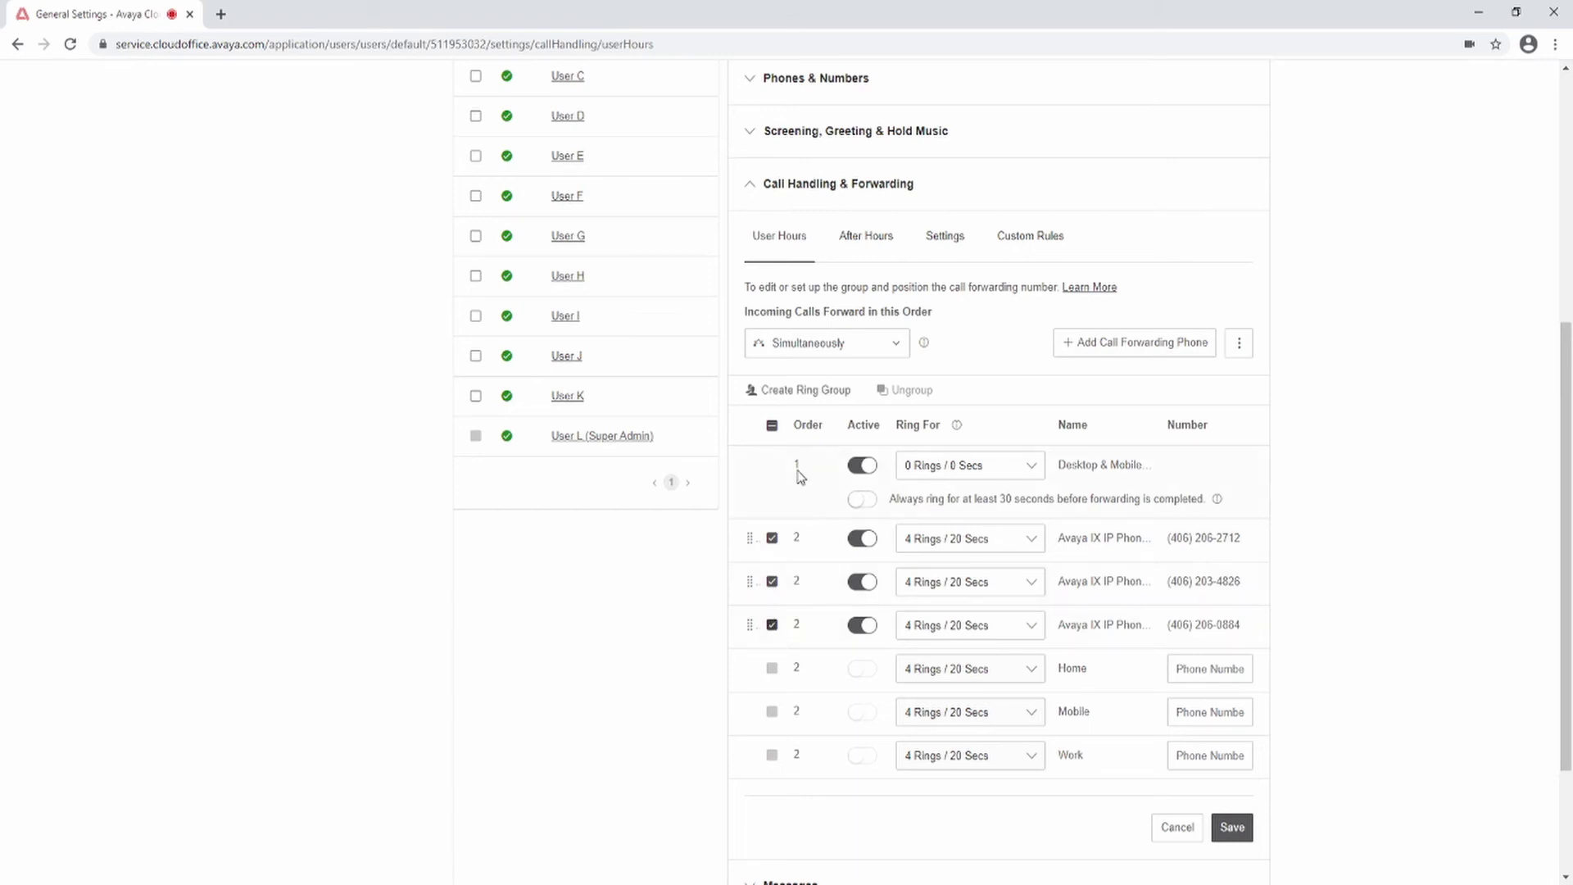
left_click(804, 393)
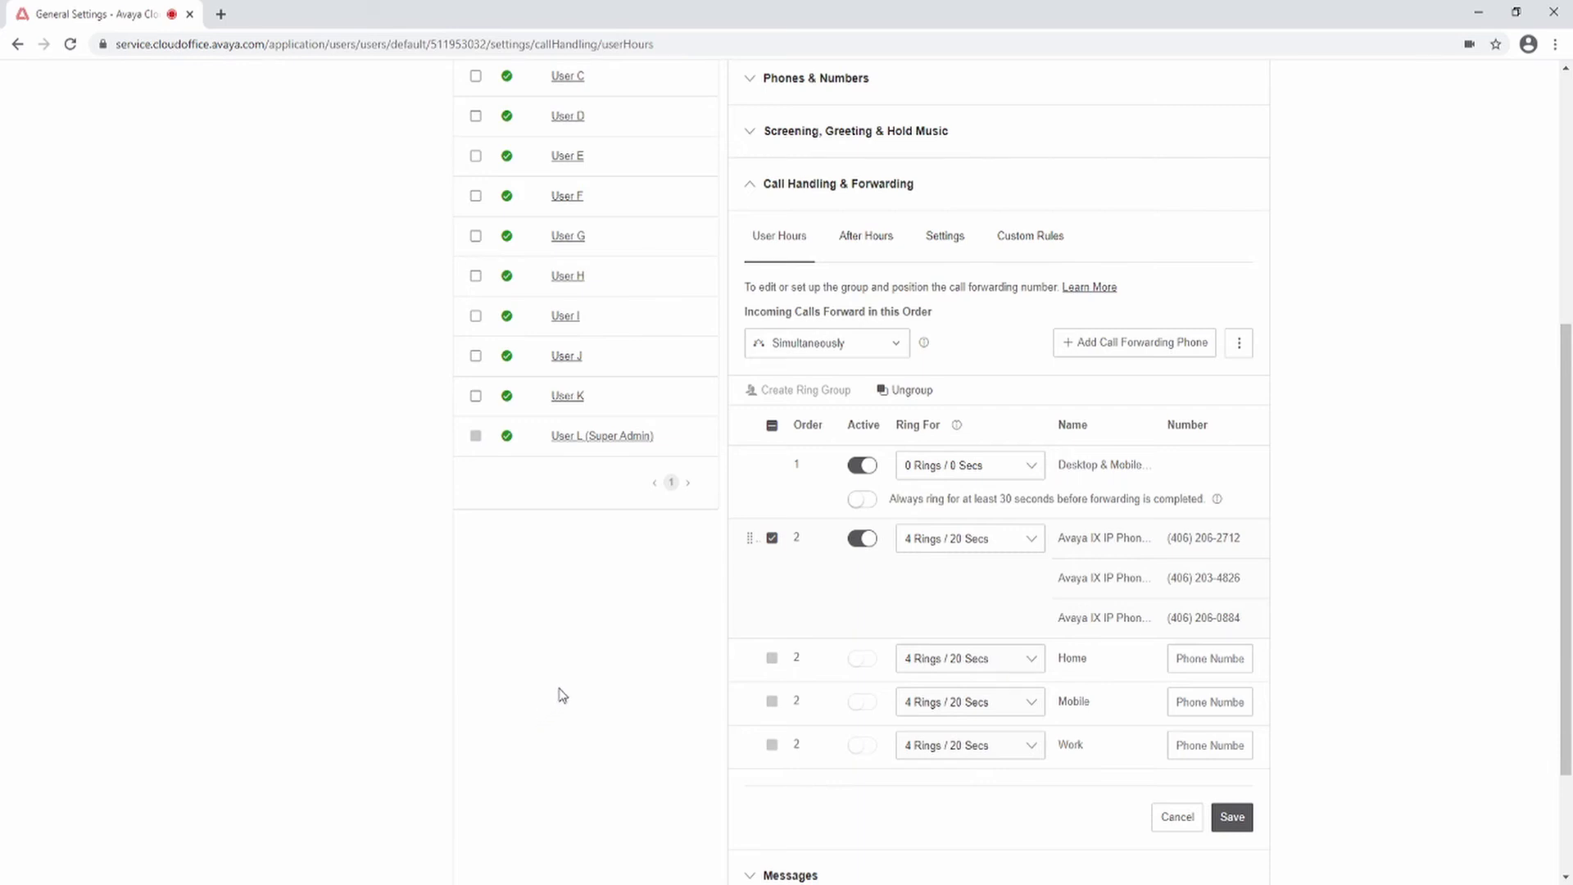
left_click(906, 391)
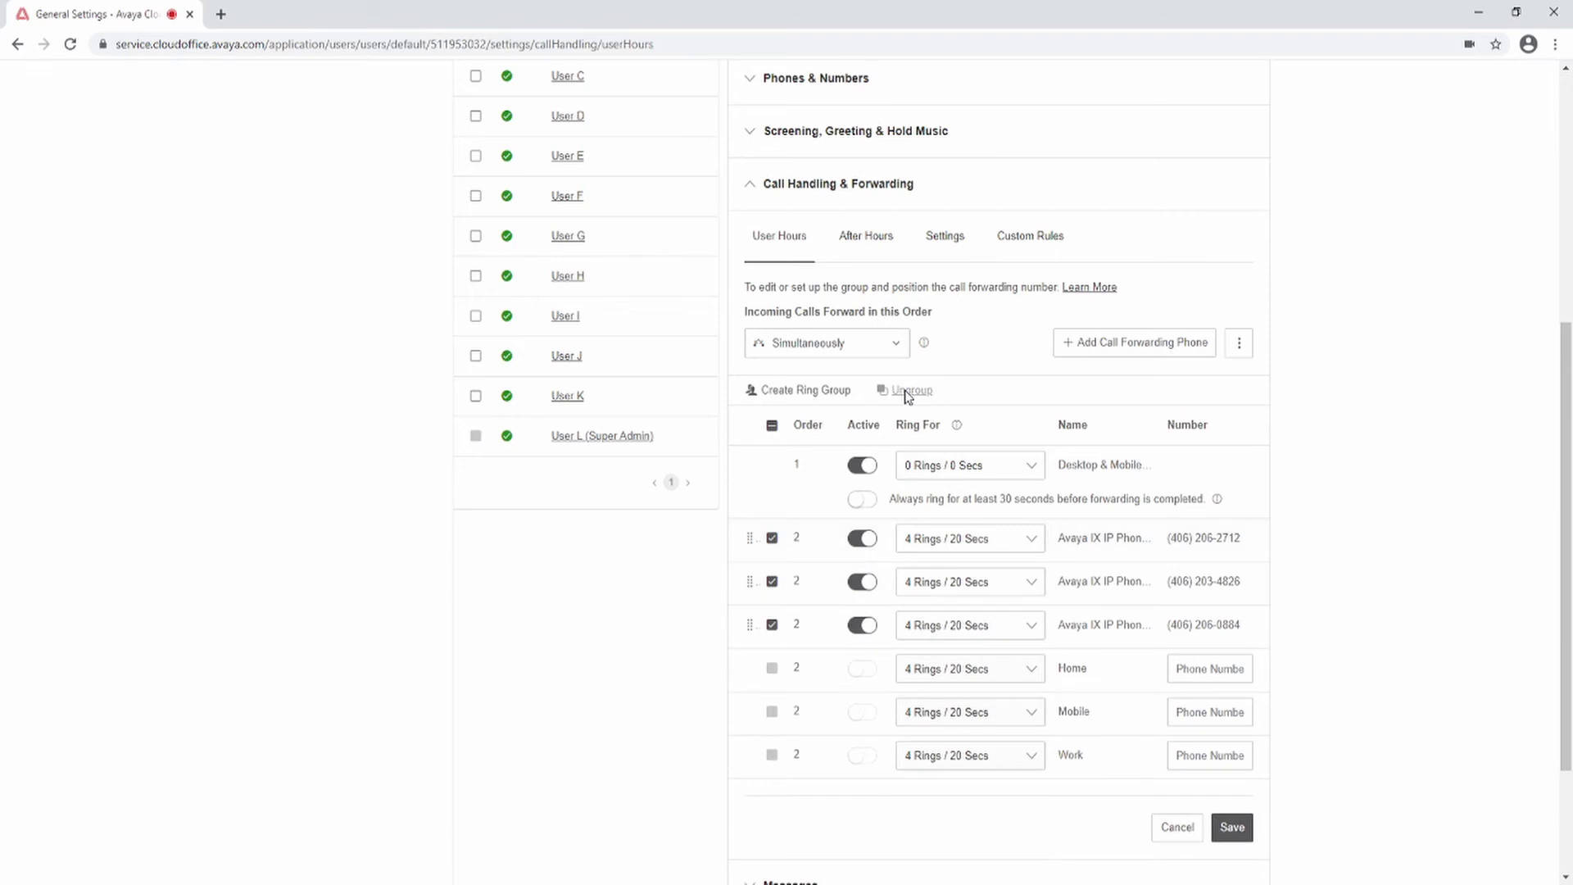
left_click(842, 400)
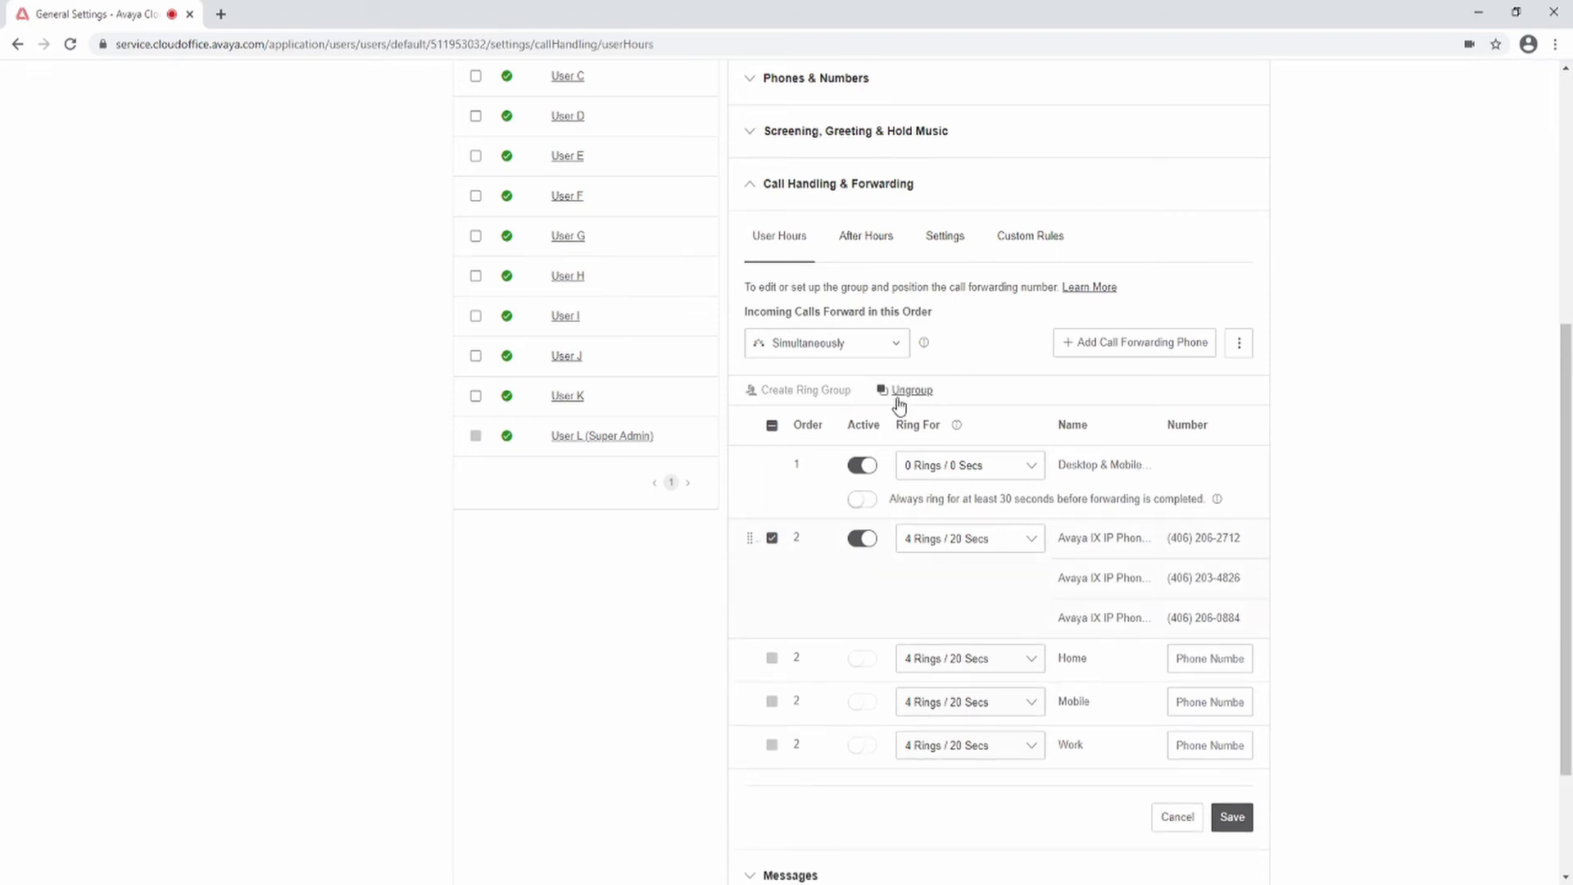
left_click(1203, 660)
left_click(869, 662)
left_click(1224, 819)
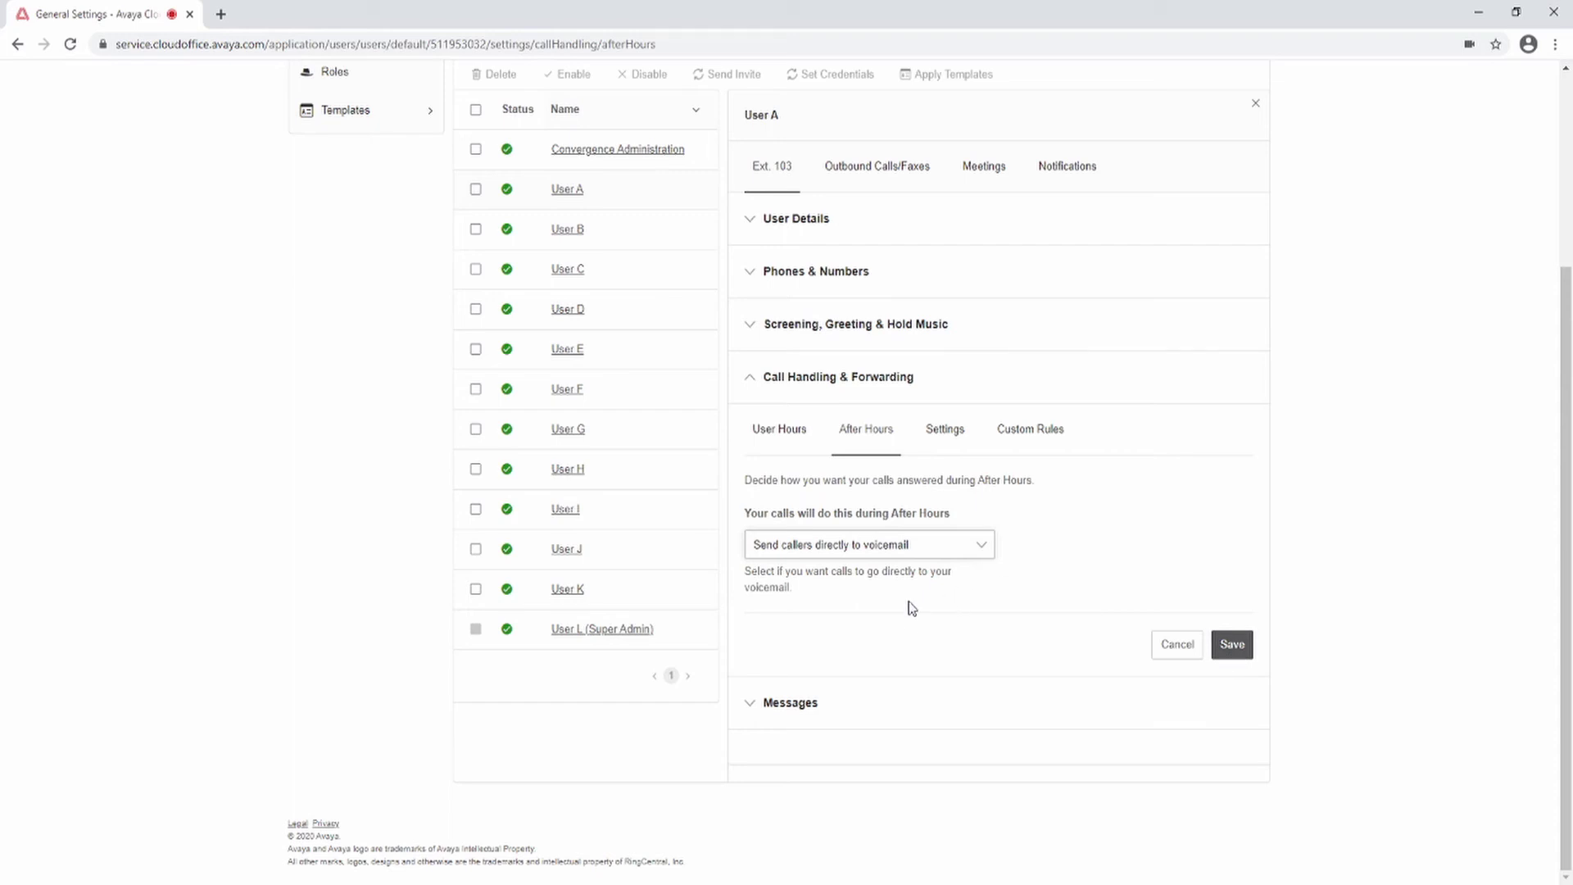
Step: Try the after-hours announcement-and-disconnect option, closing its settings unchanged
key("Down")
scroll(910, 602, "down", 3)
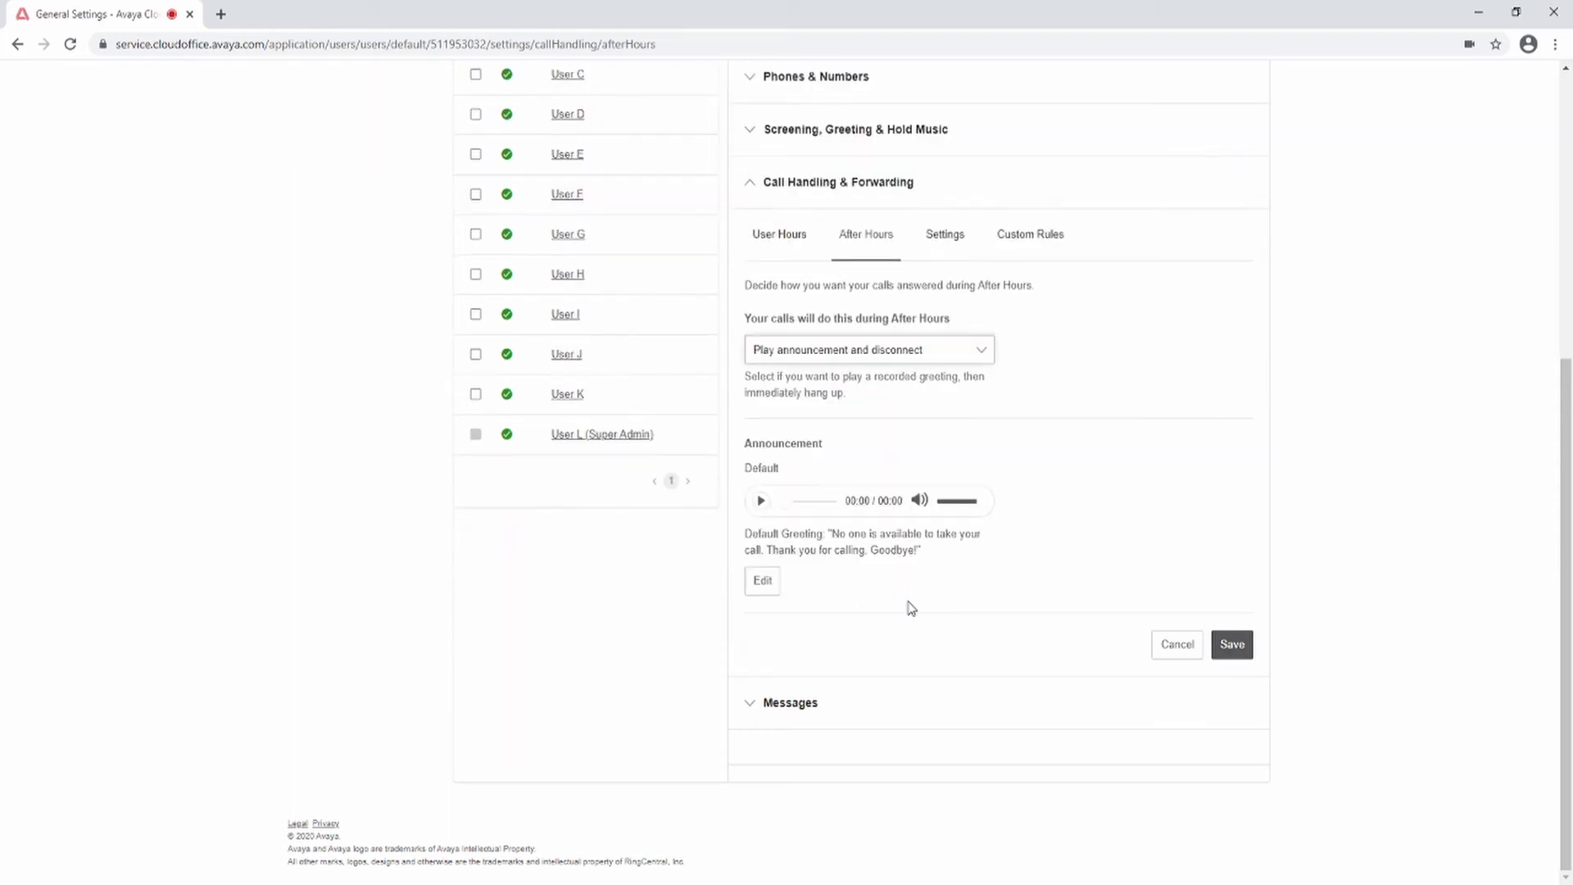
left_click(771, 580)
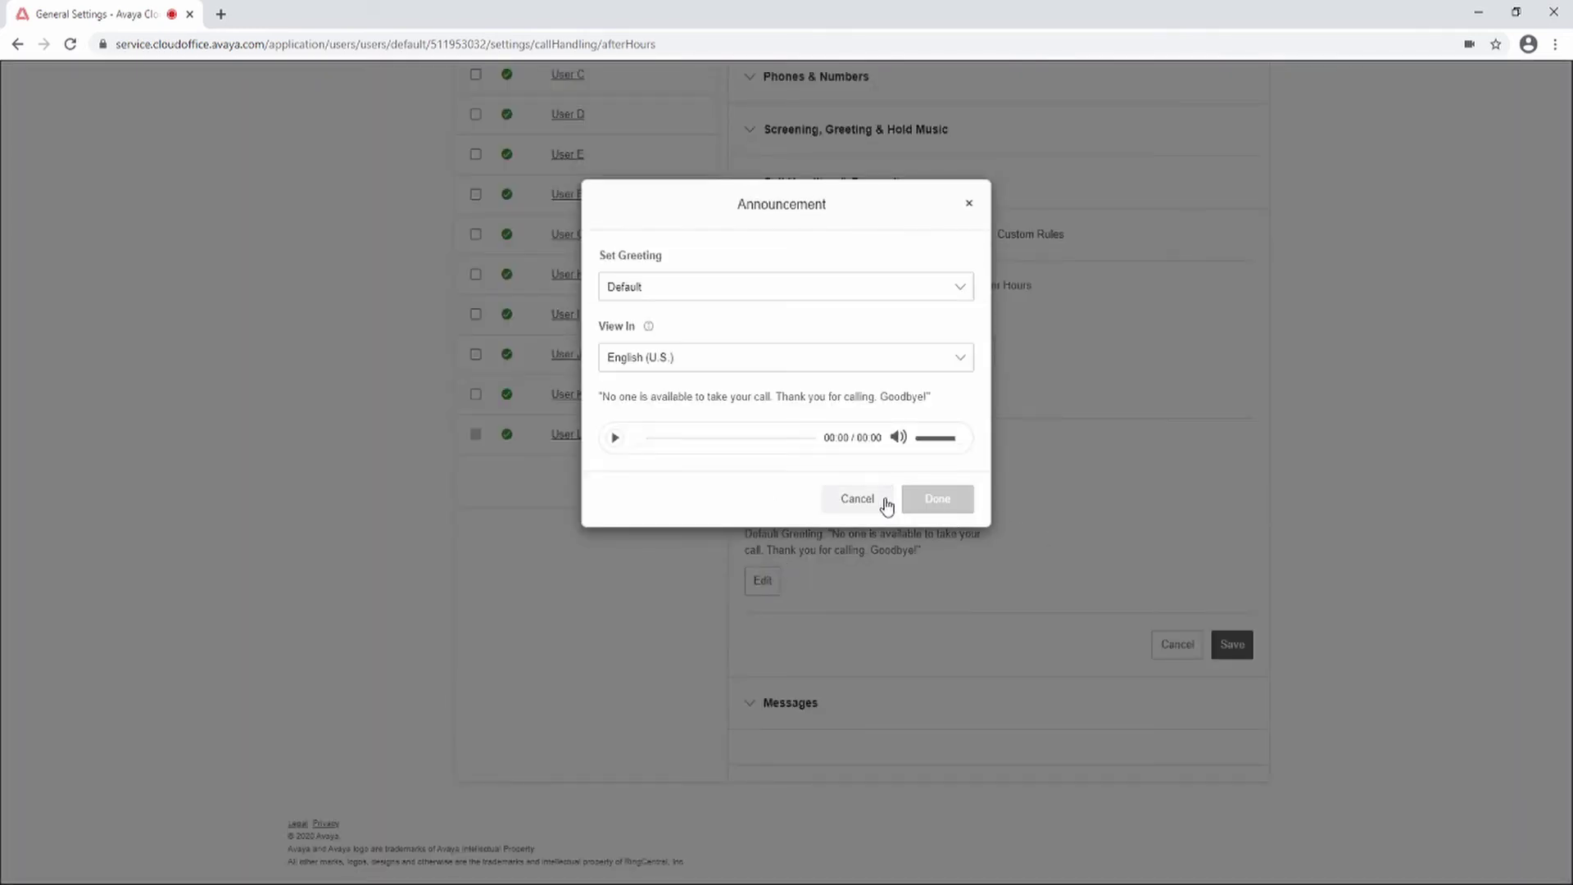
left_click(883, 502)
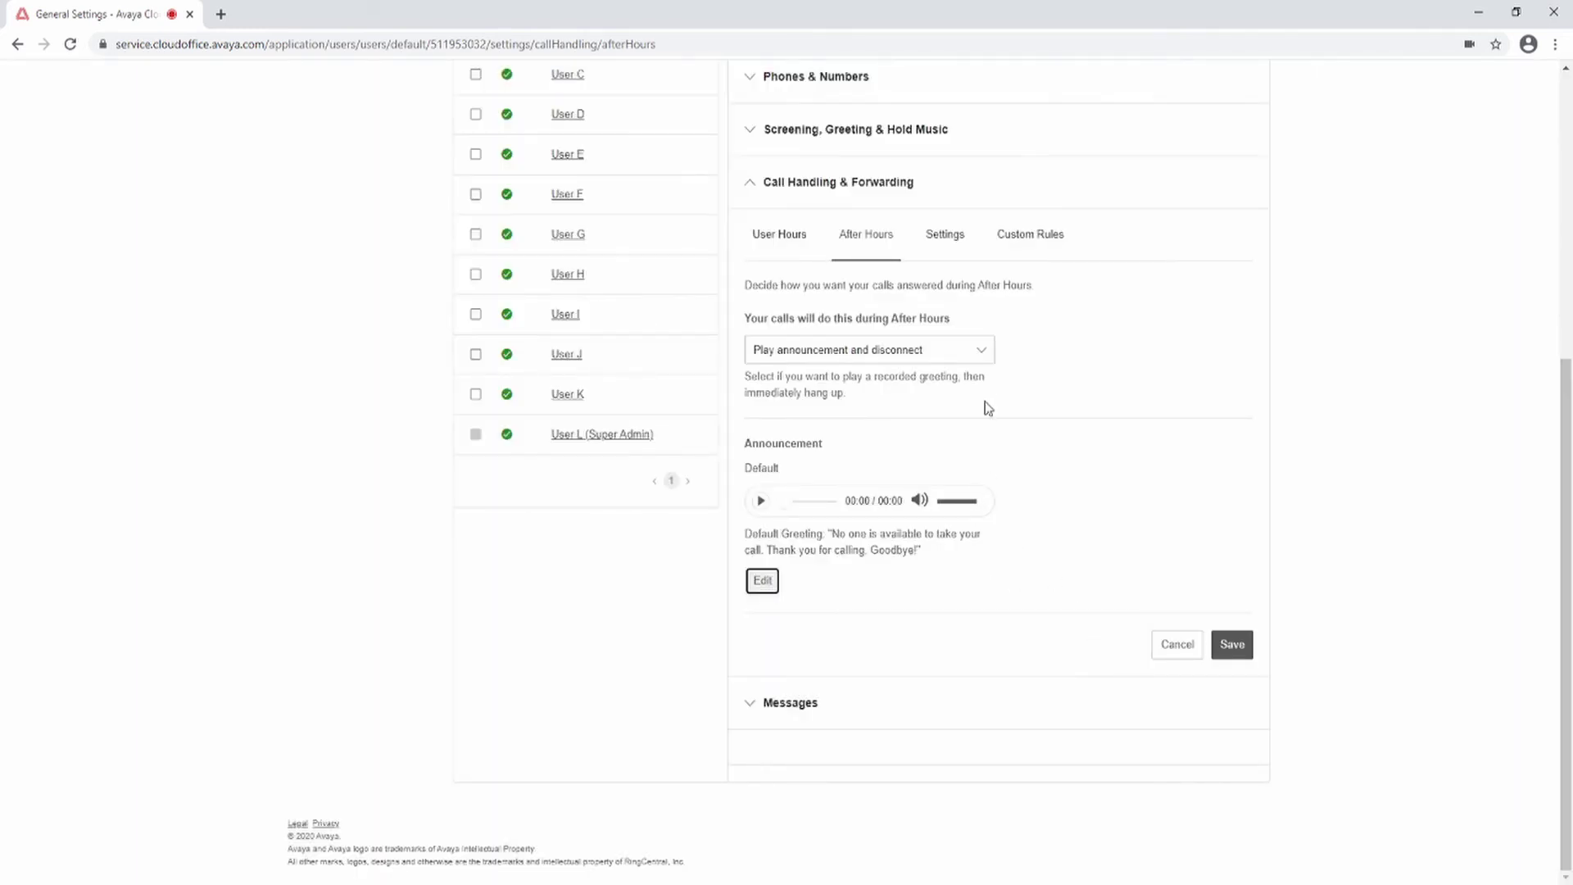
left_click(983, 352)
left_click(883, 441)
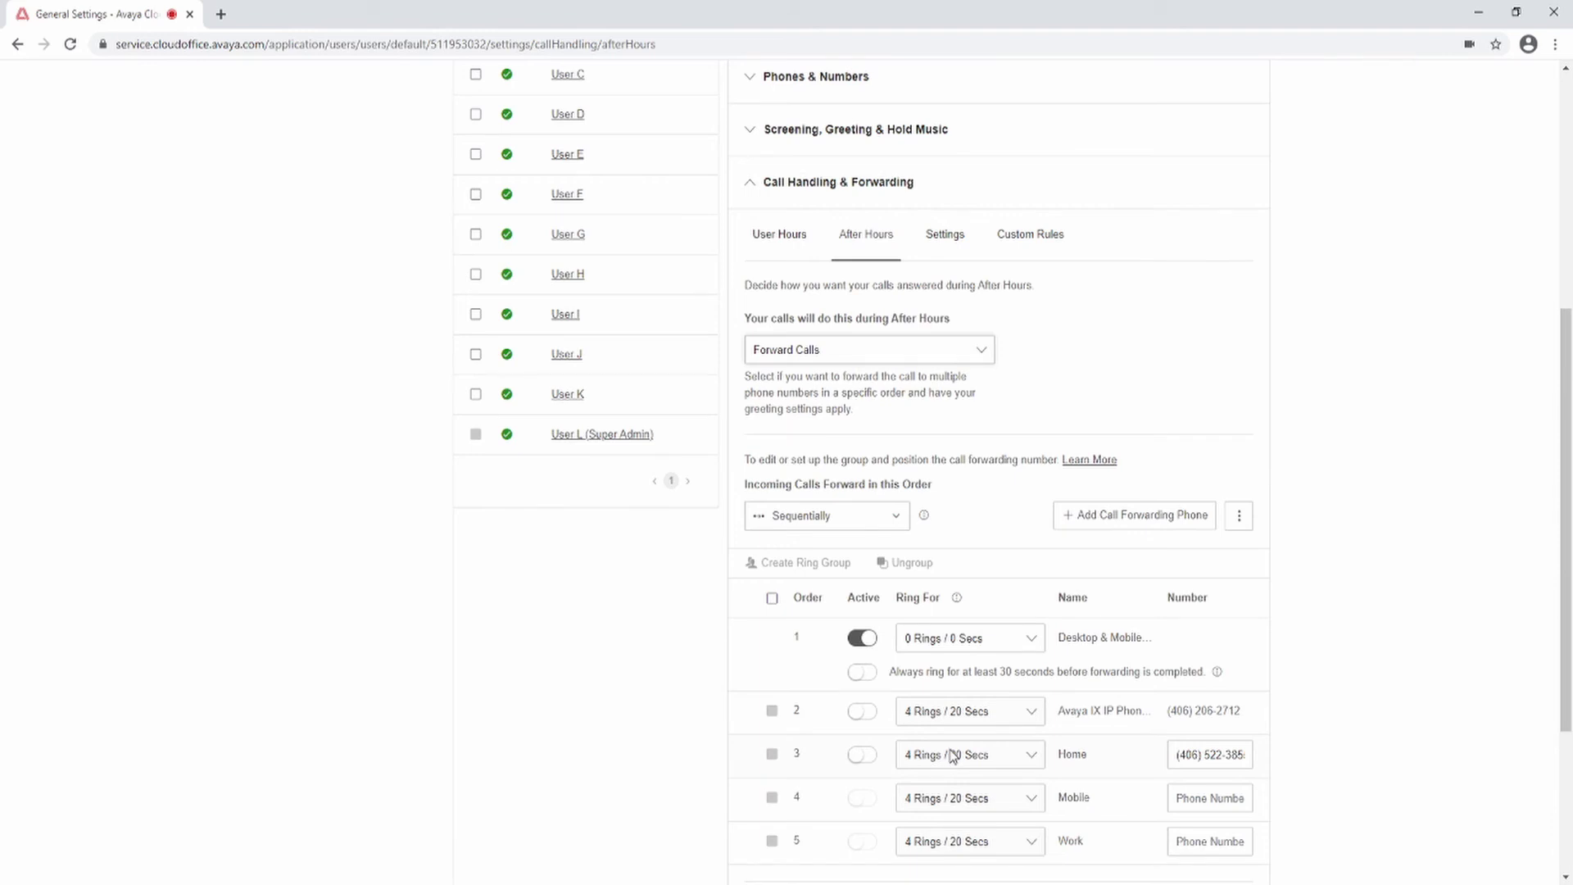
left_click(983, 352)
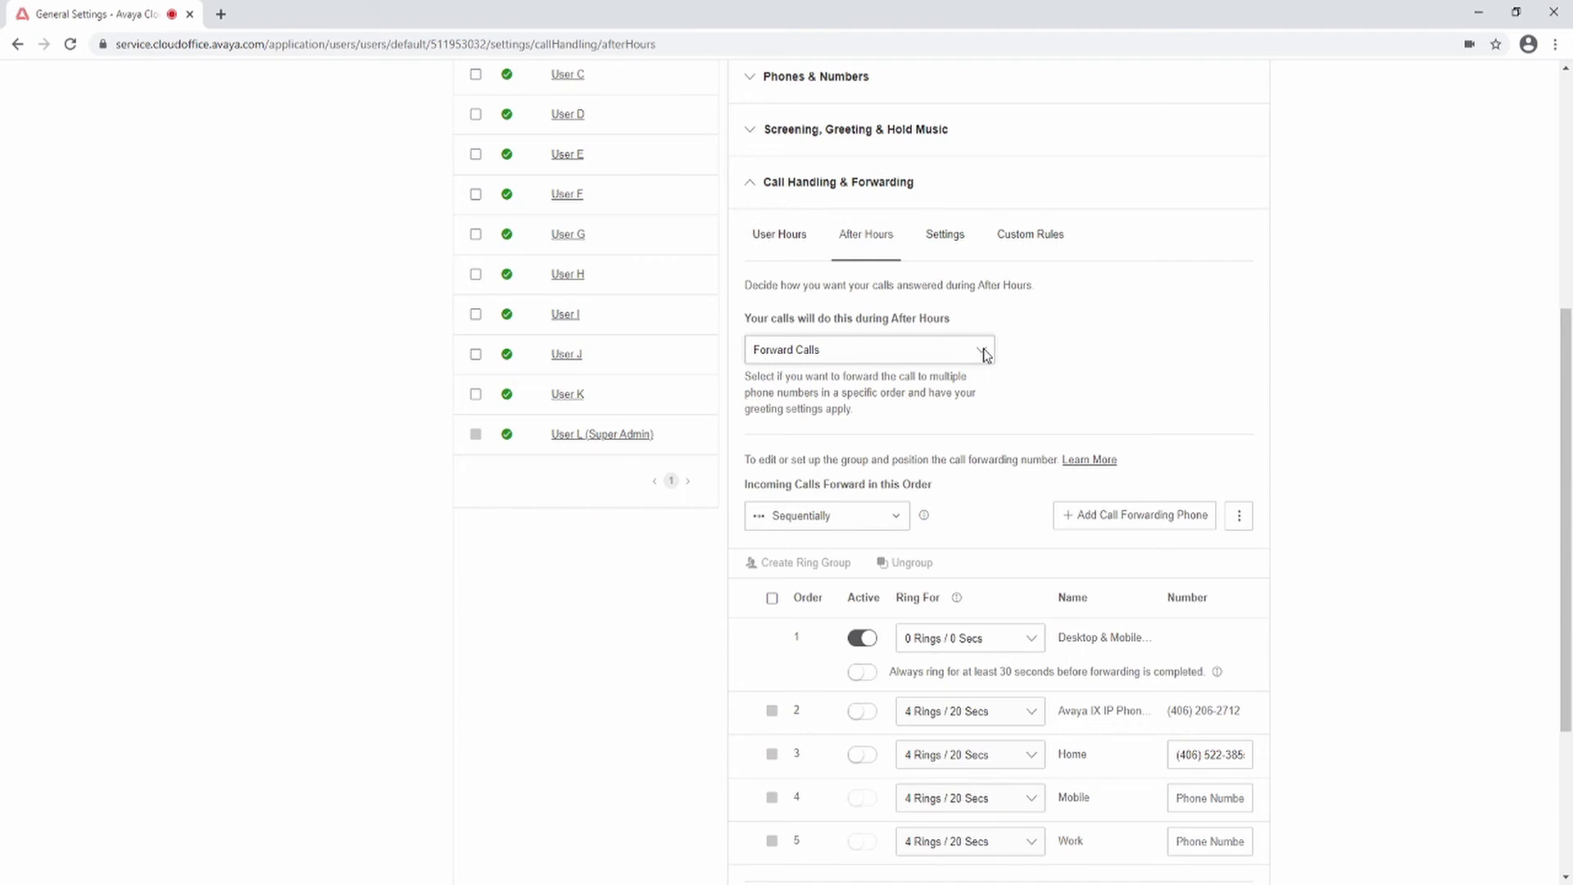
left_click(885, 472)
left_click(818, 584)
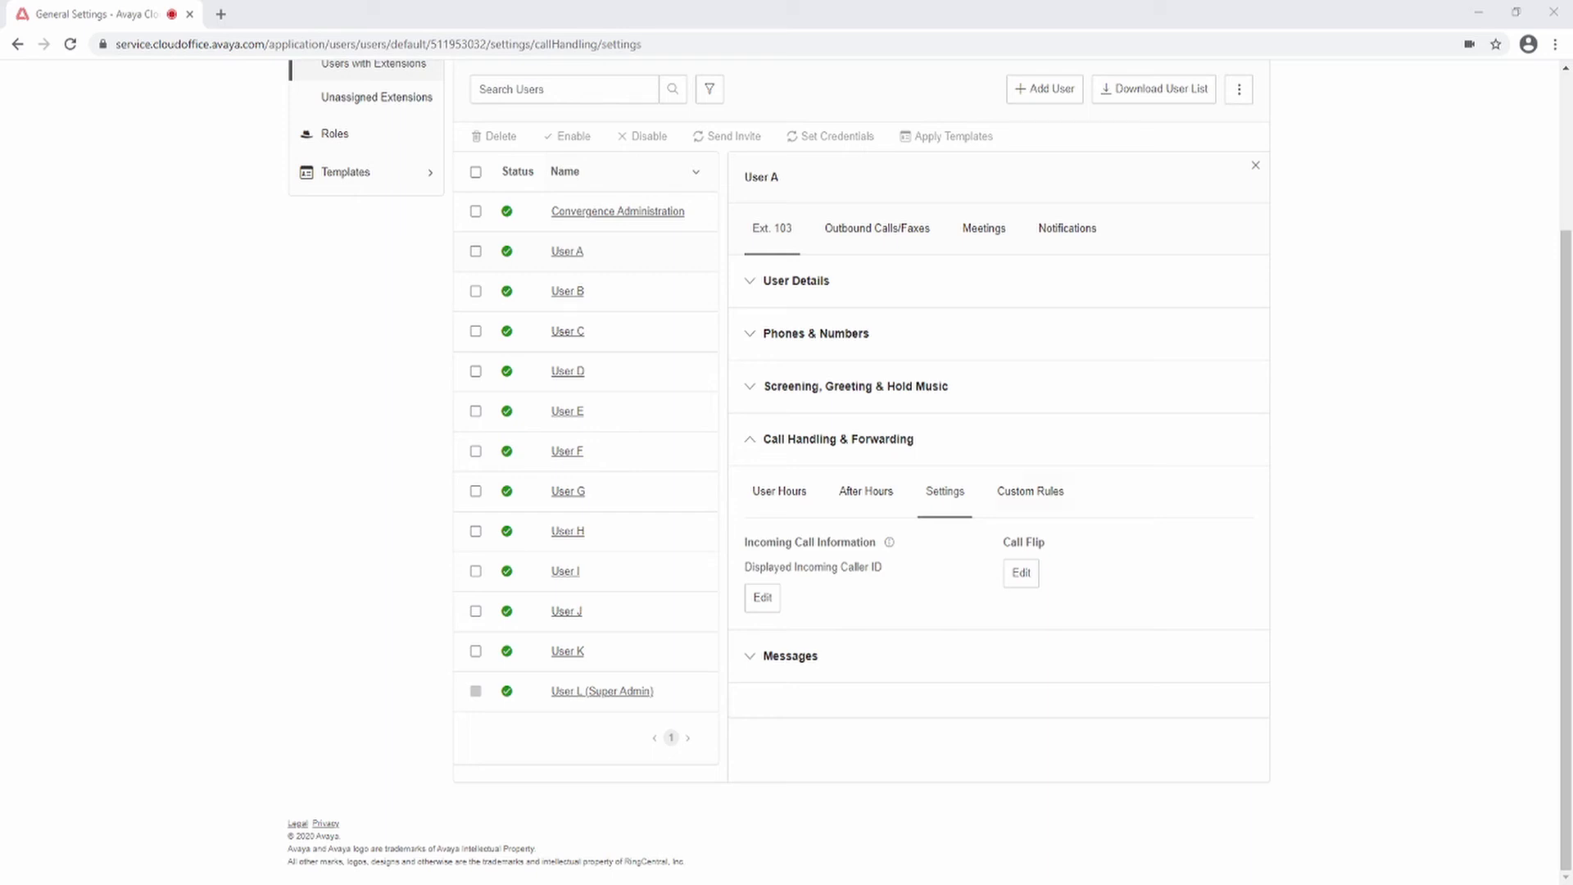
Step: Start a new custom answering rule named My Rule 1
left_click(1016, 494)
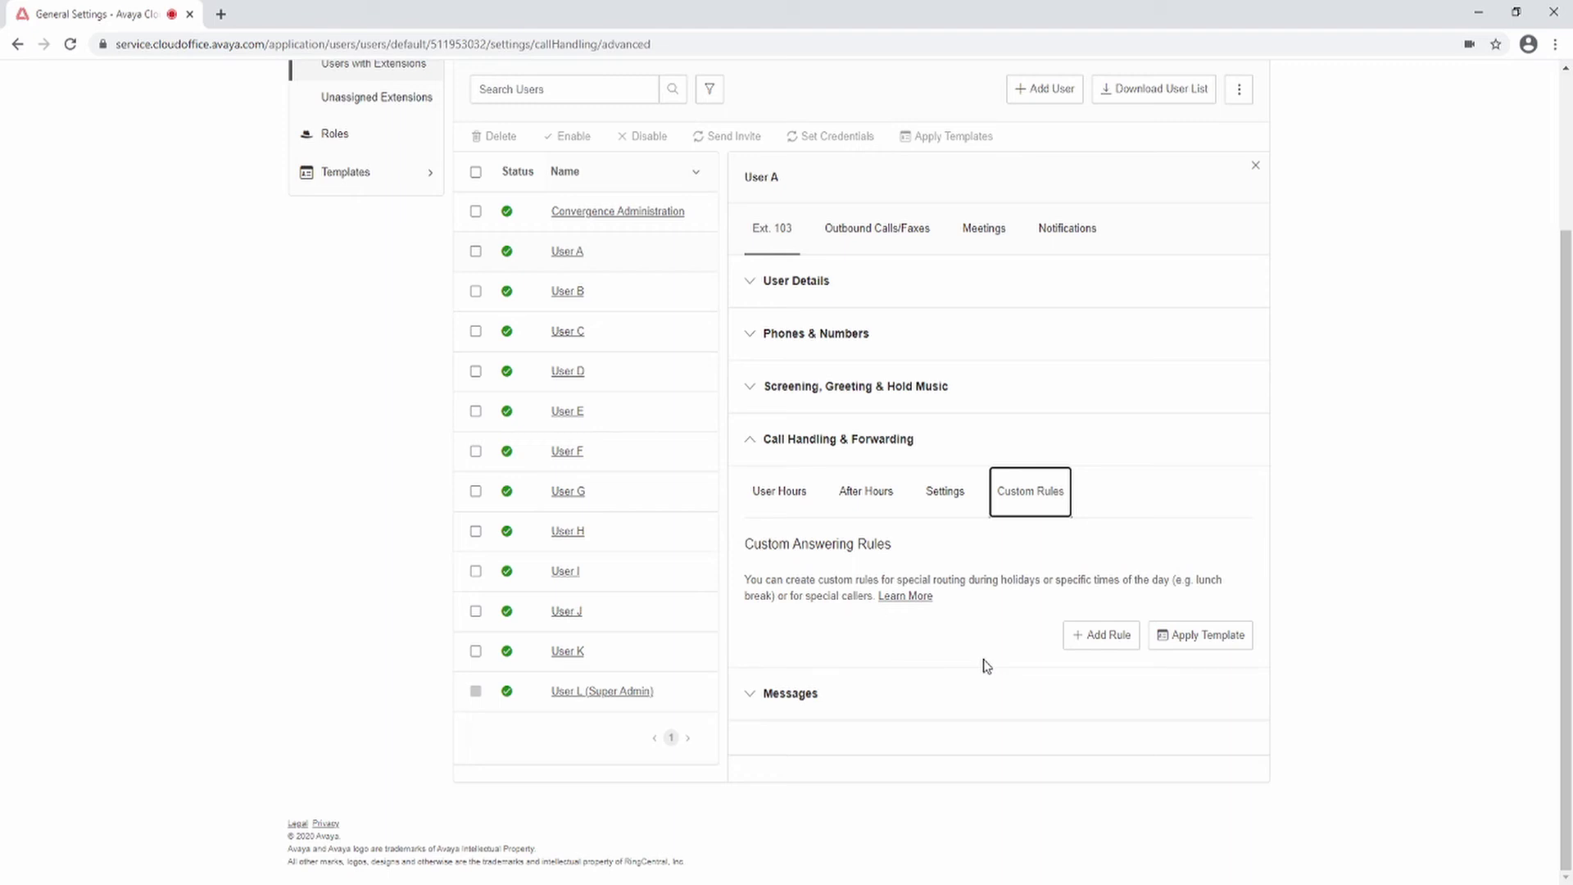
left_click(1119, 645)
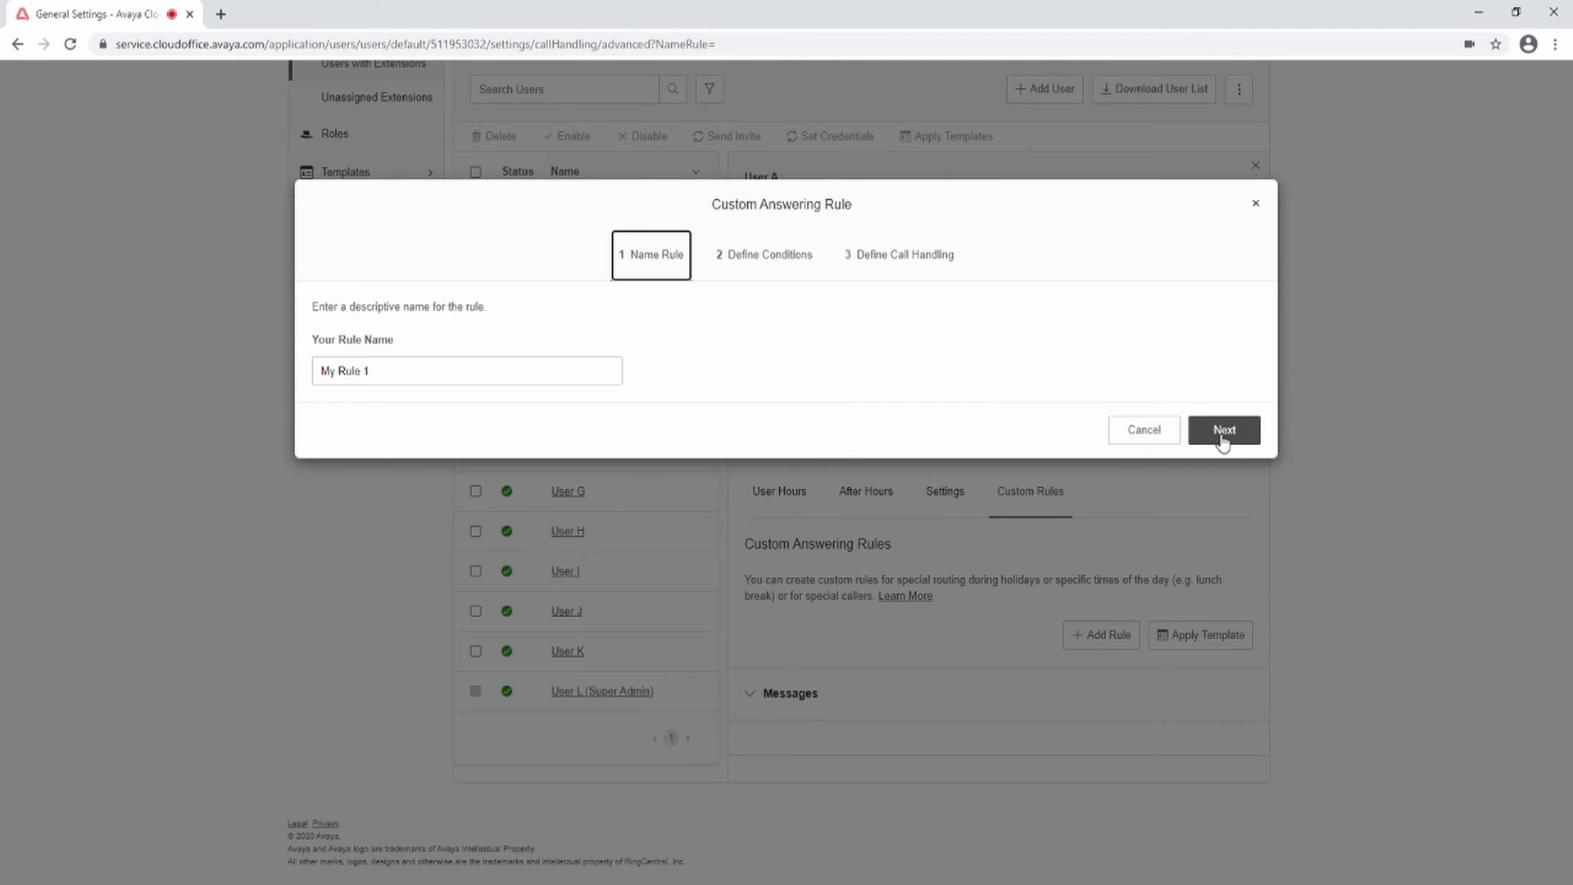
left_click(1223, 432)
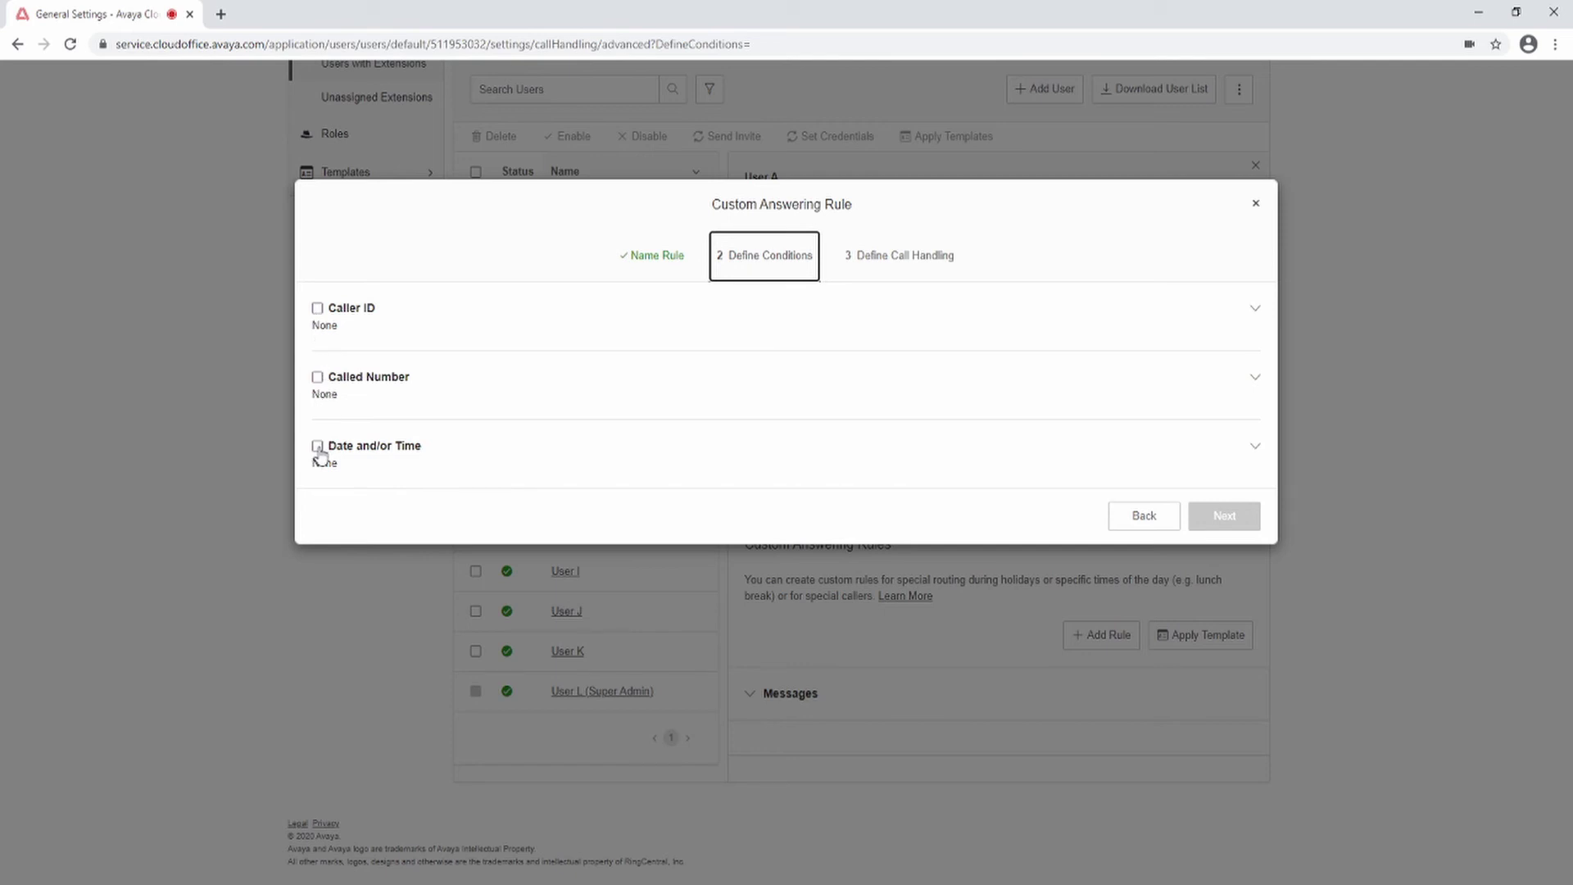
Step: Try caller ID and called-number conditions for the rule, then remove both
left_click(318, 309)
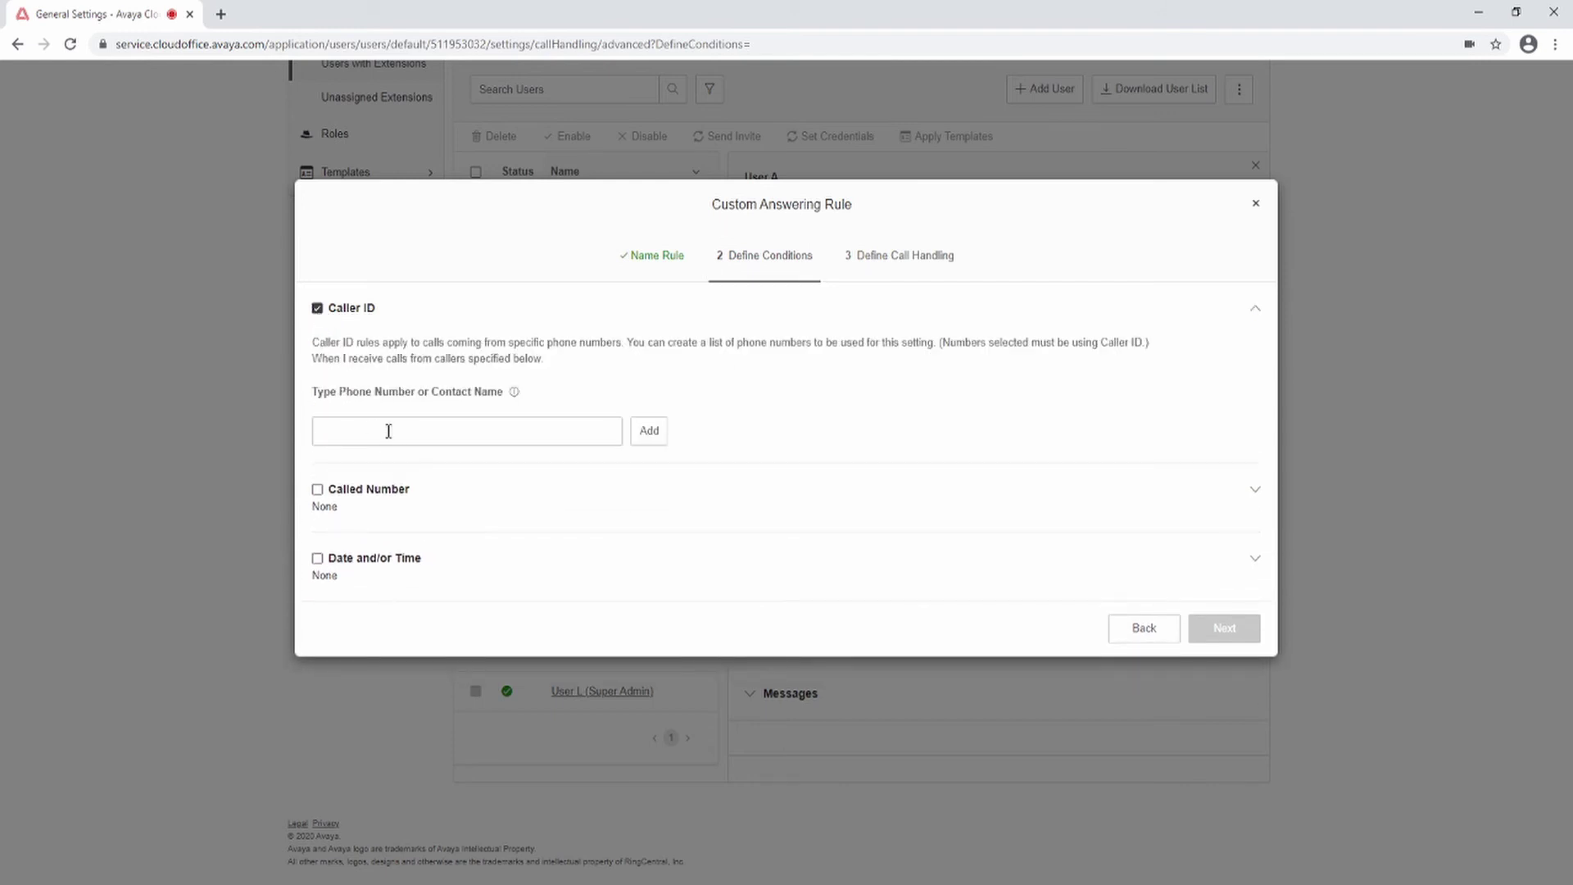
left_click(484, 431)
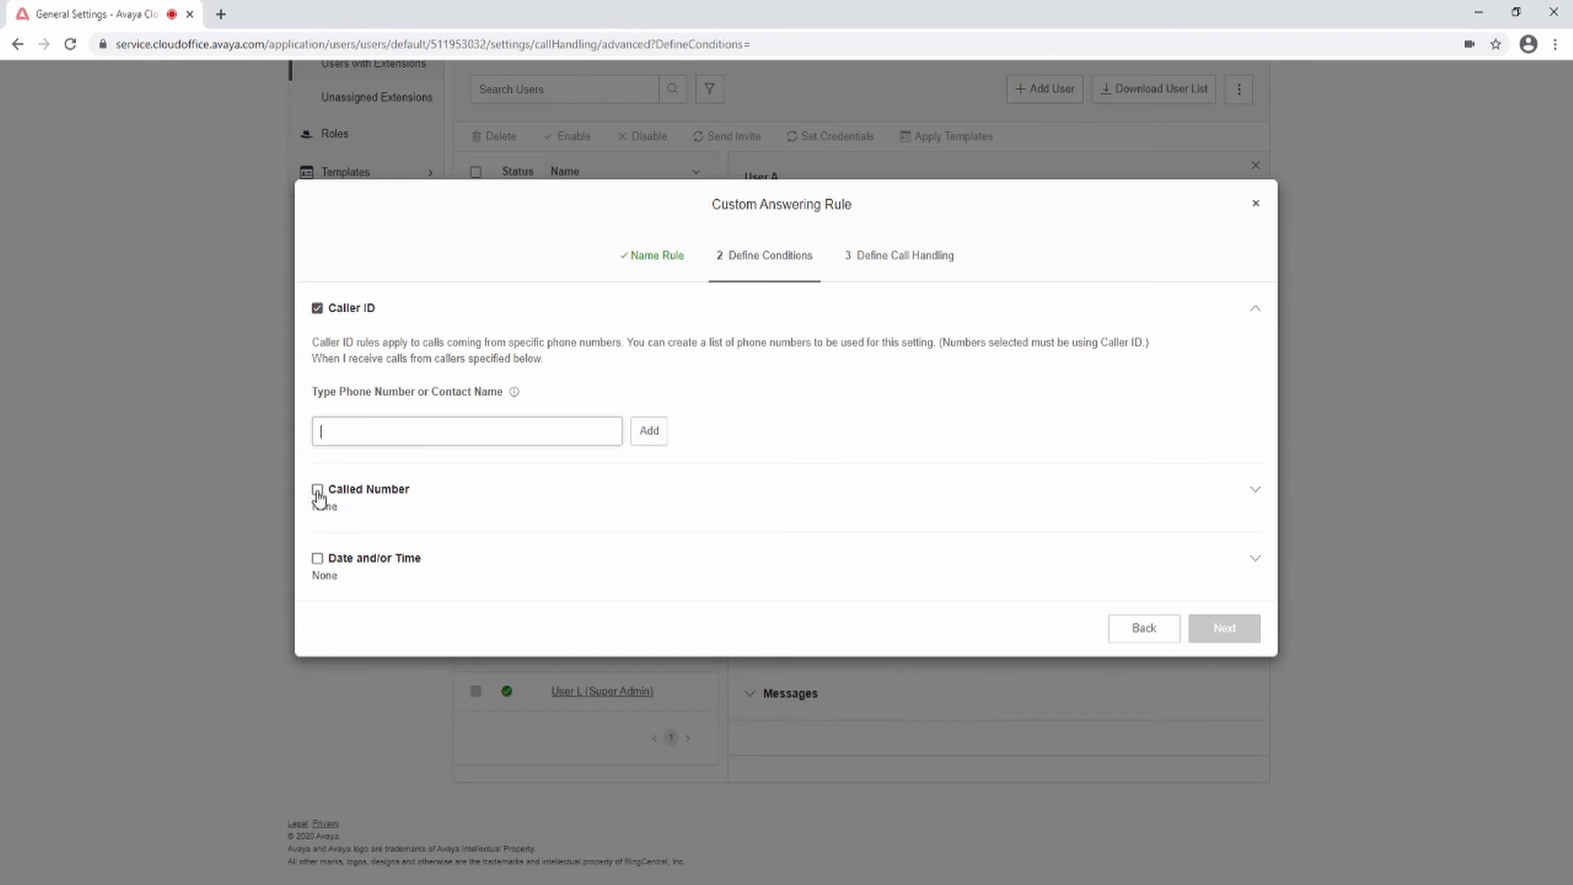
left_click(317, 308)
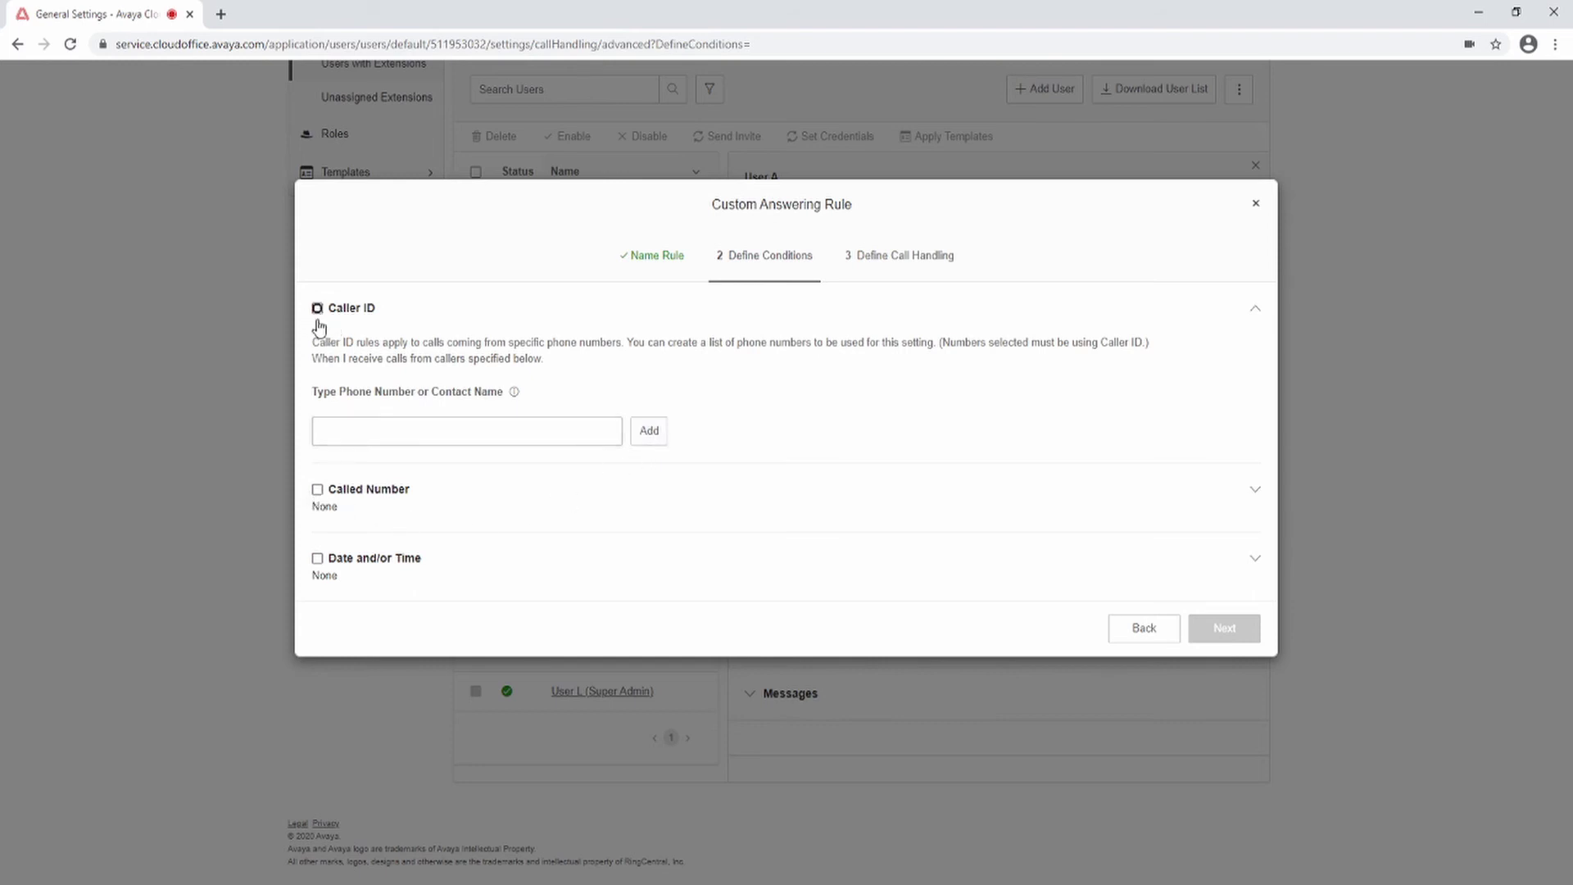
left_click(317, 490)
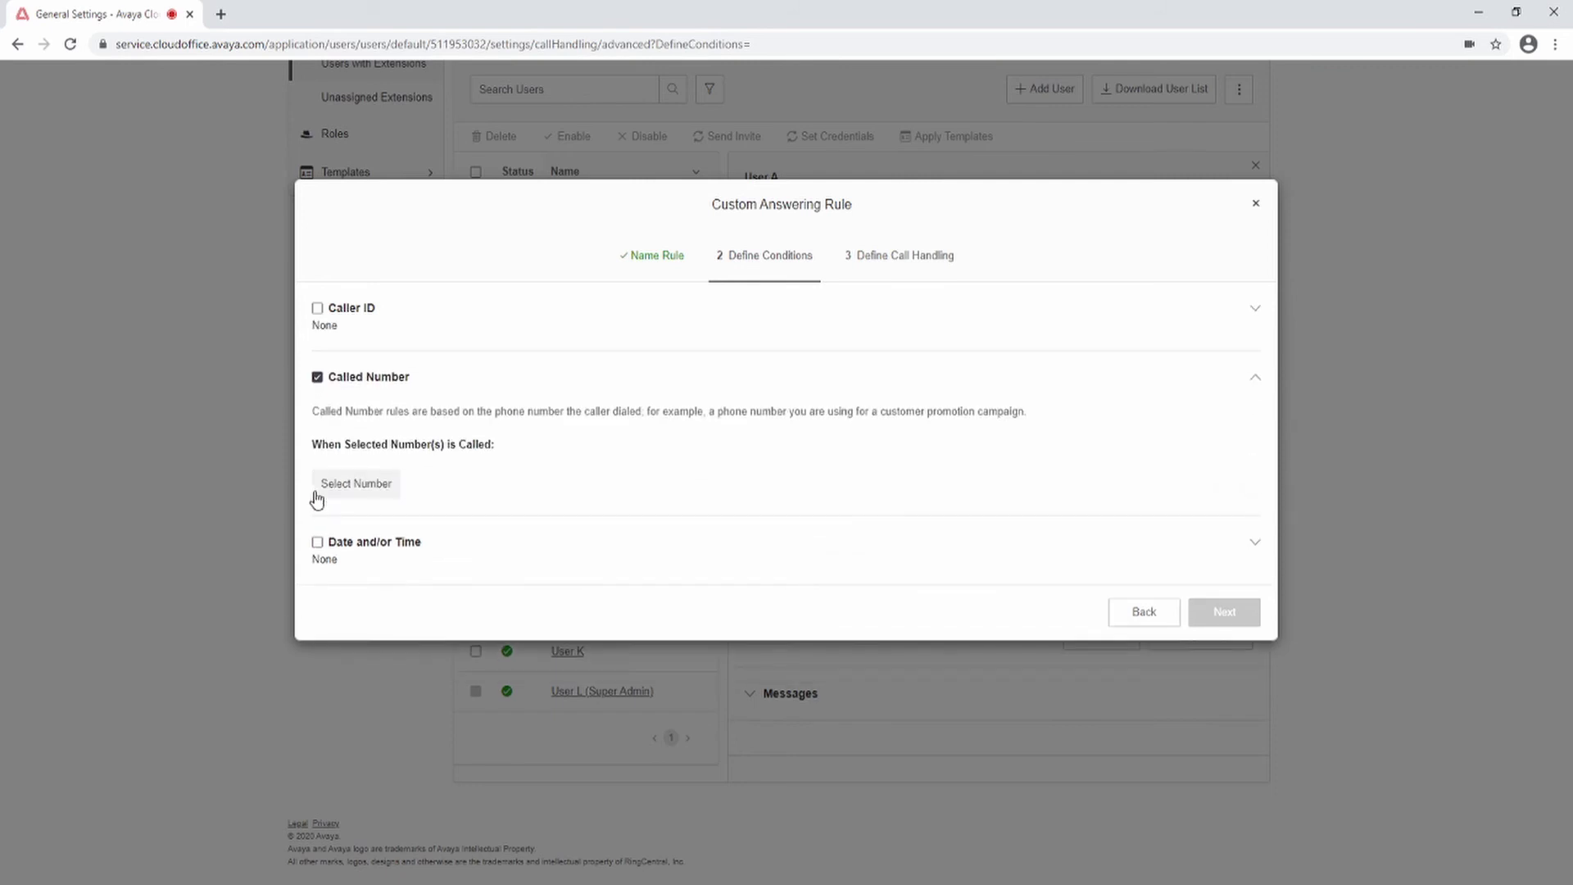
left_click(352, 486)
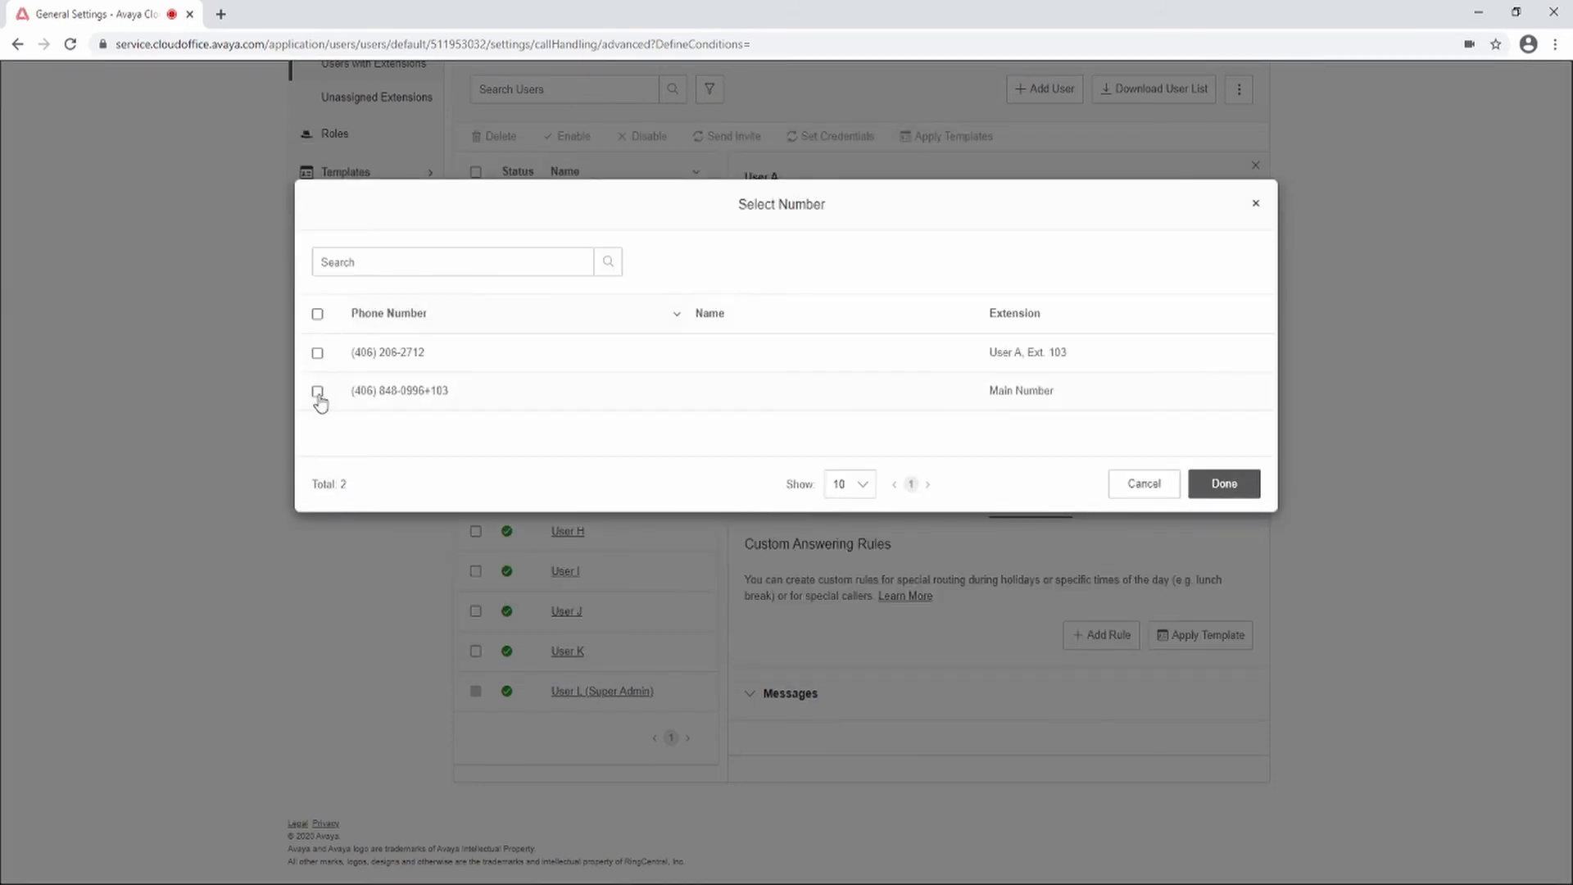
left_click(1151, 487)
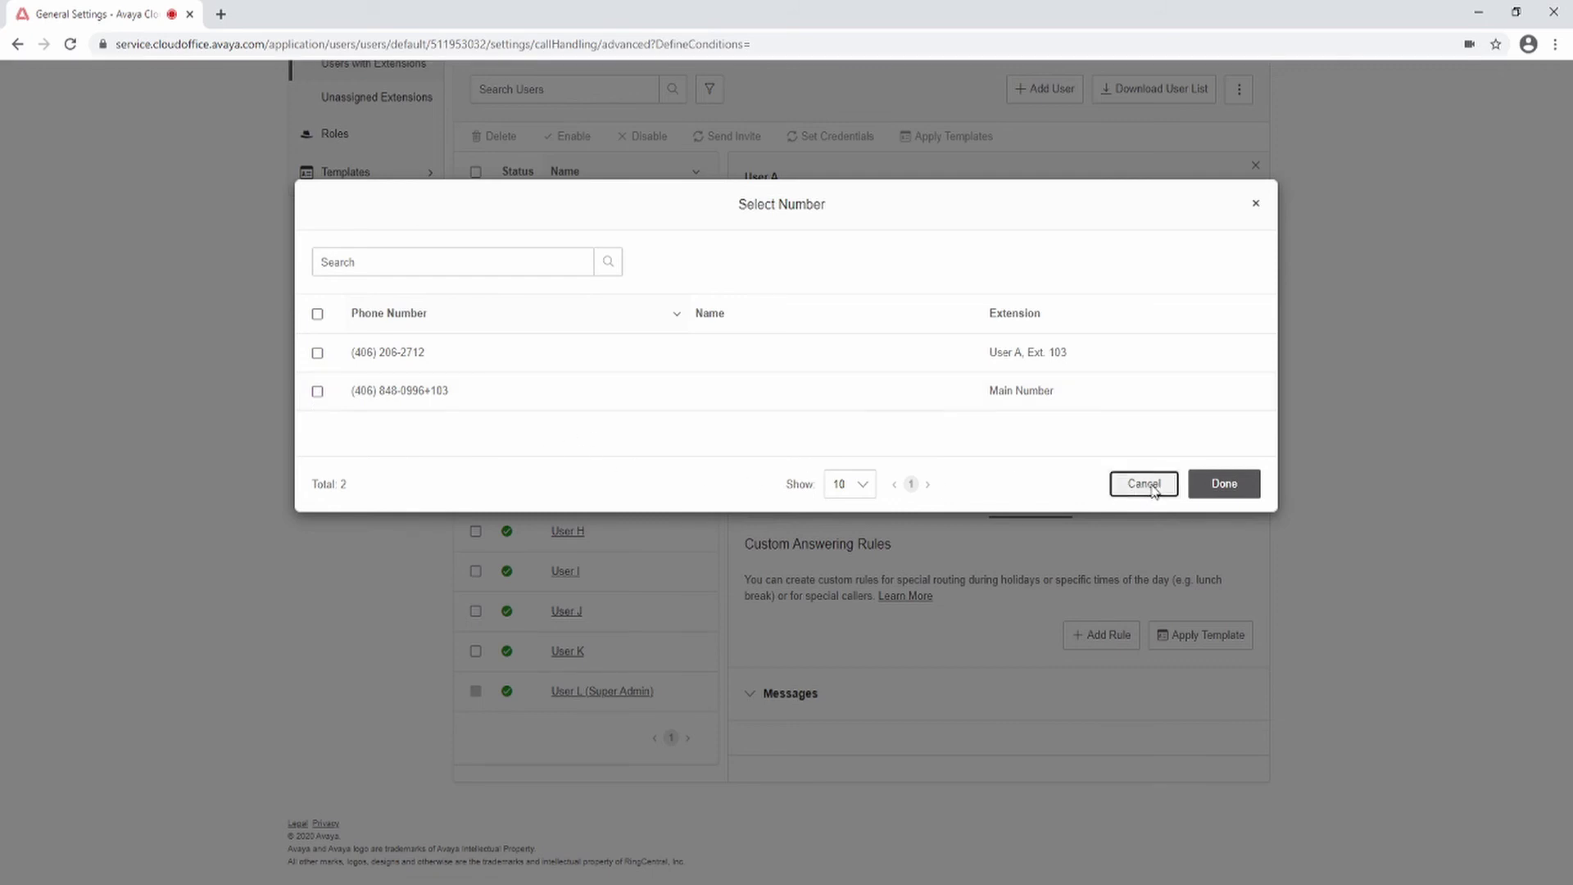
left_click(317, 376)
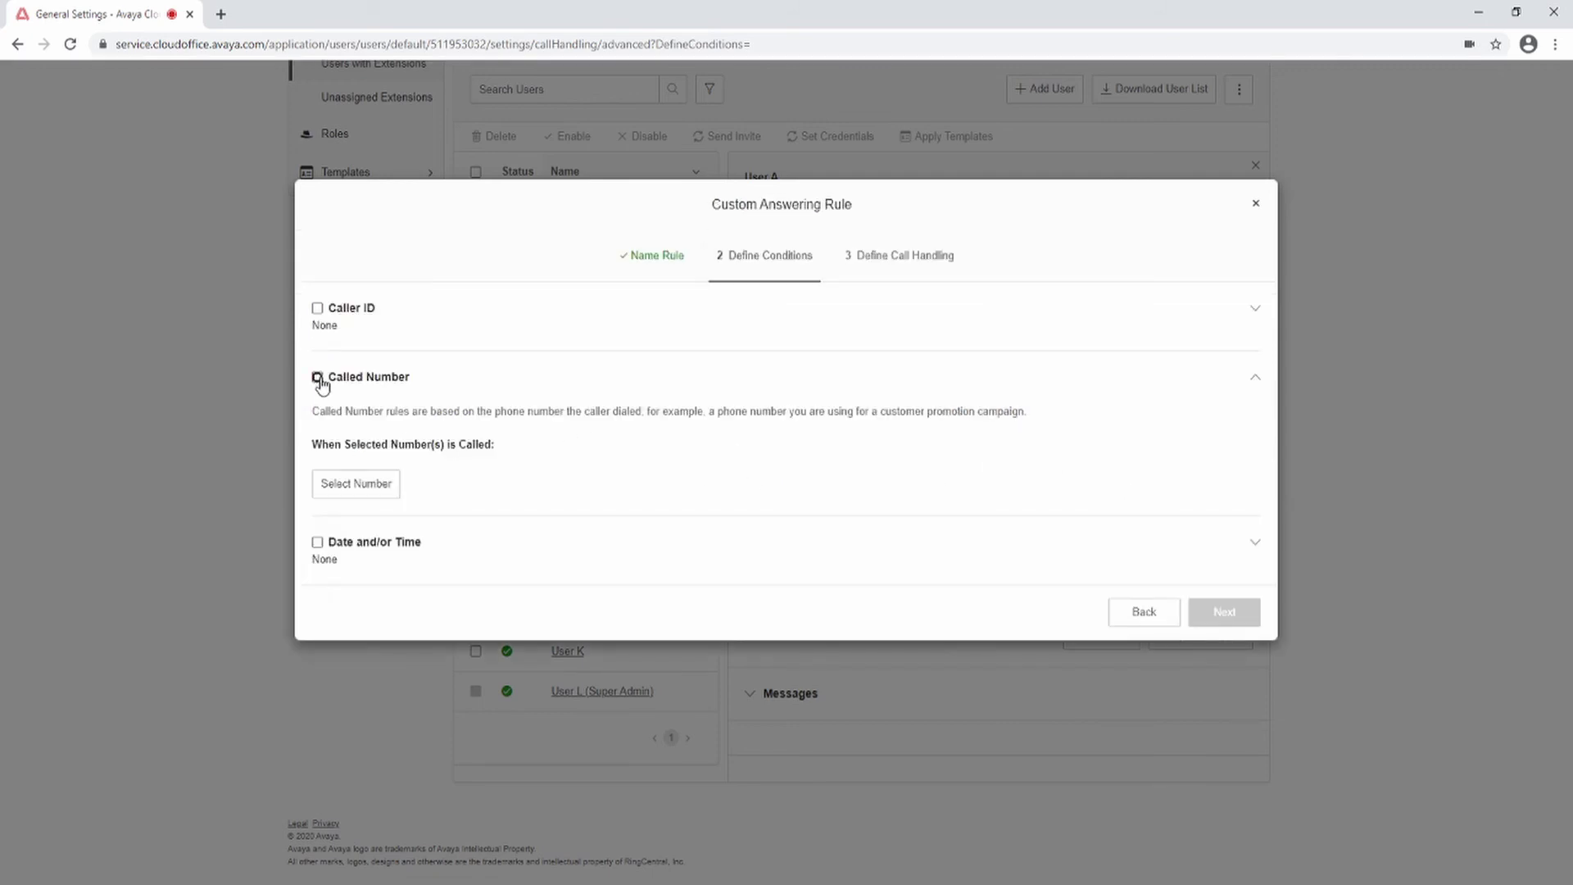
Step: Make the rule apply to the specific date 12/31/2020 and continue to call handling
left_click(316, 544)
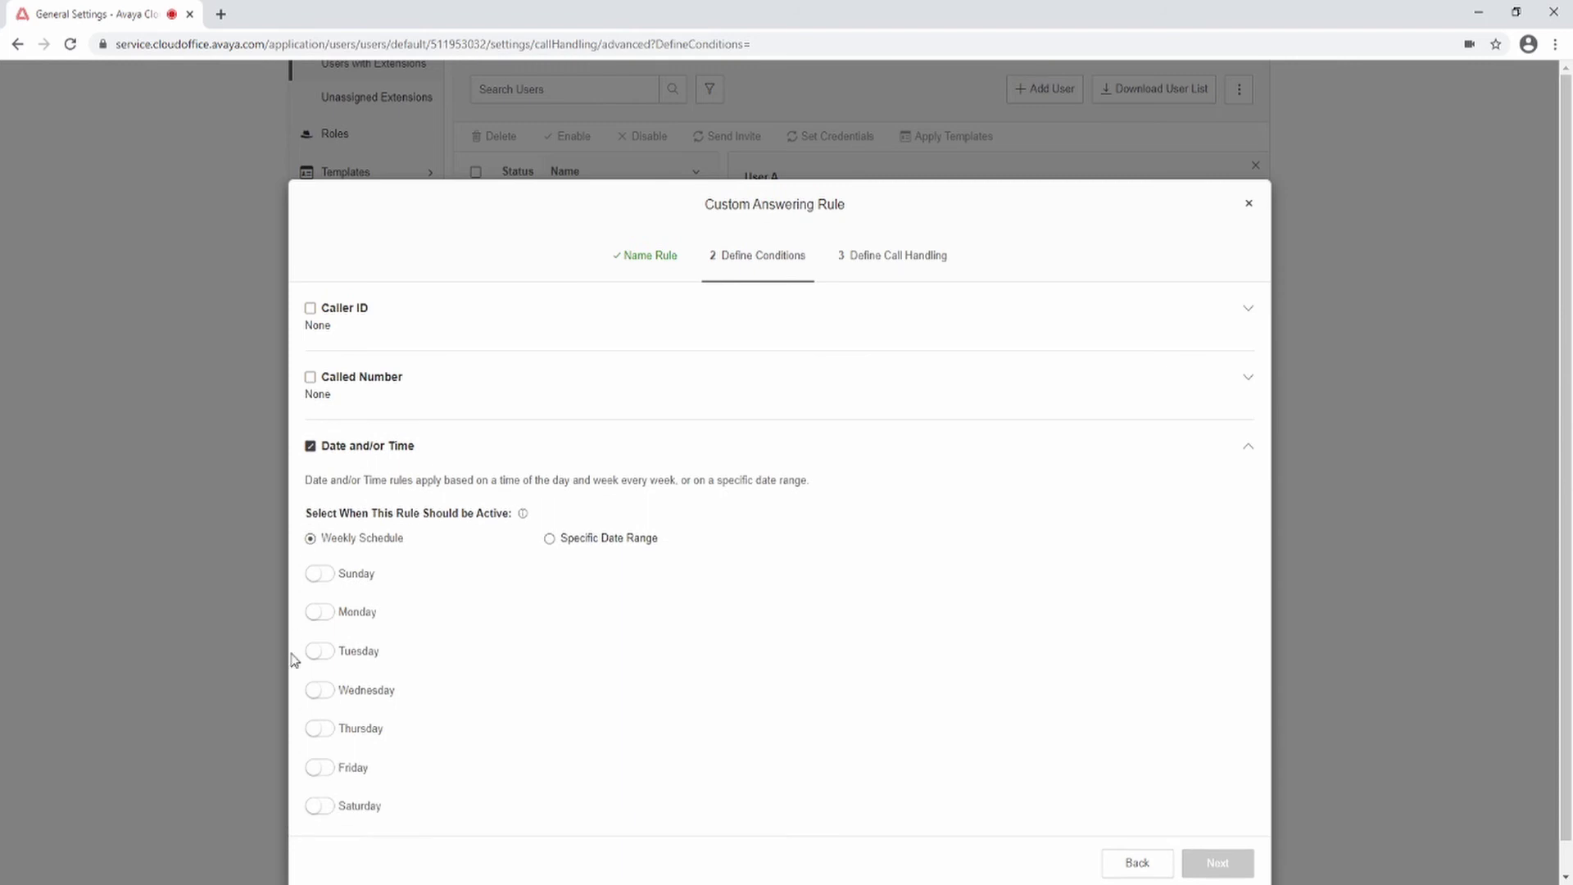
left_click(320, 612)
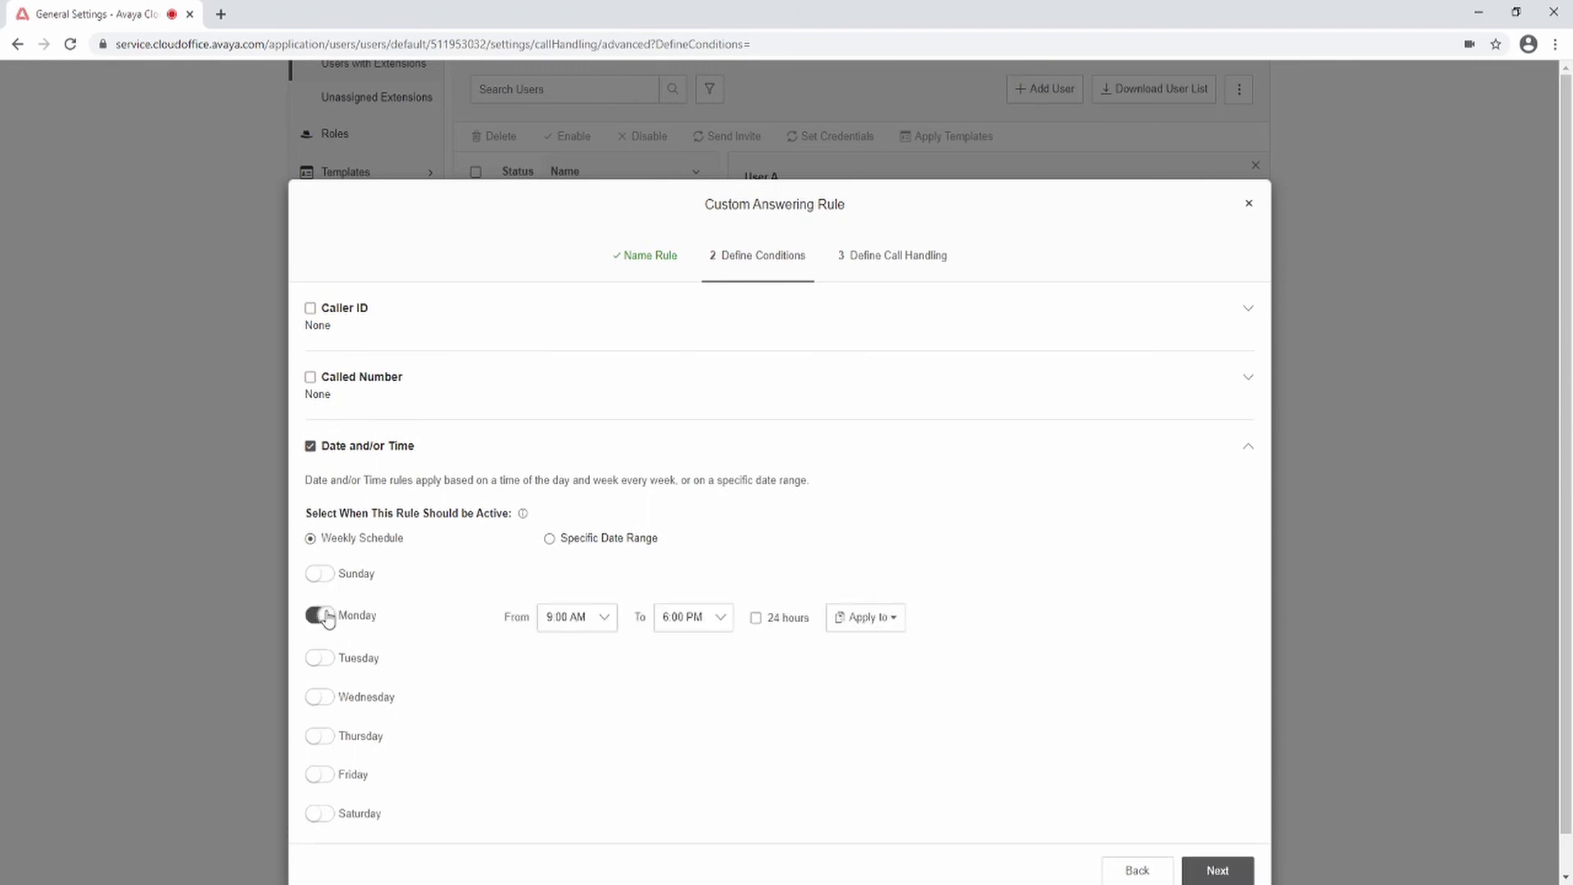
left_click(549, 539)
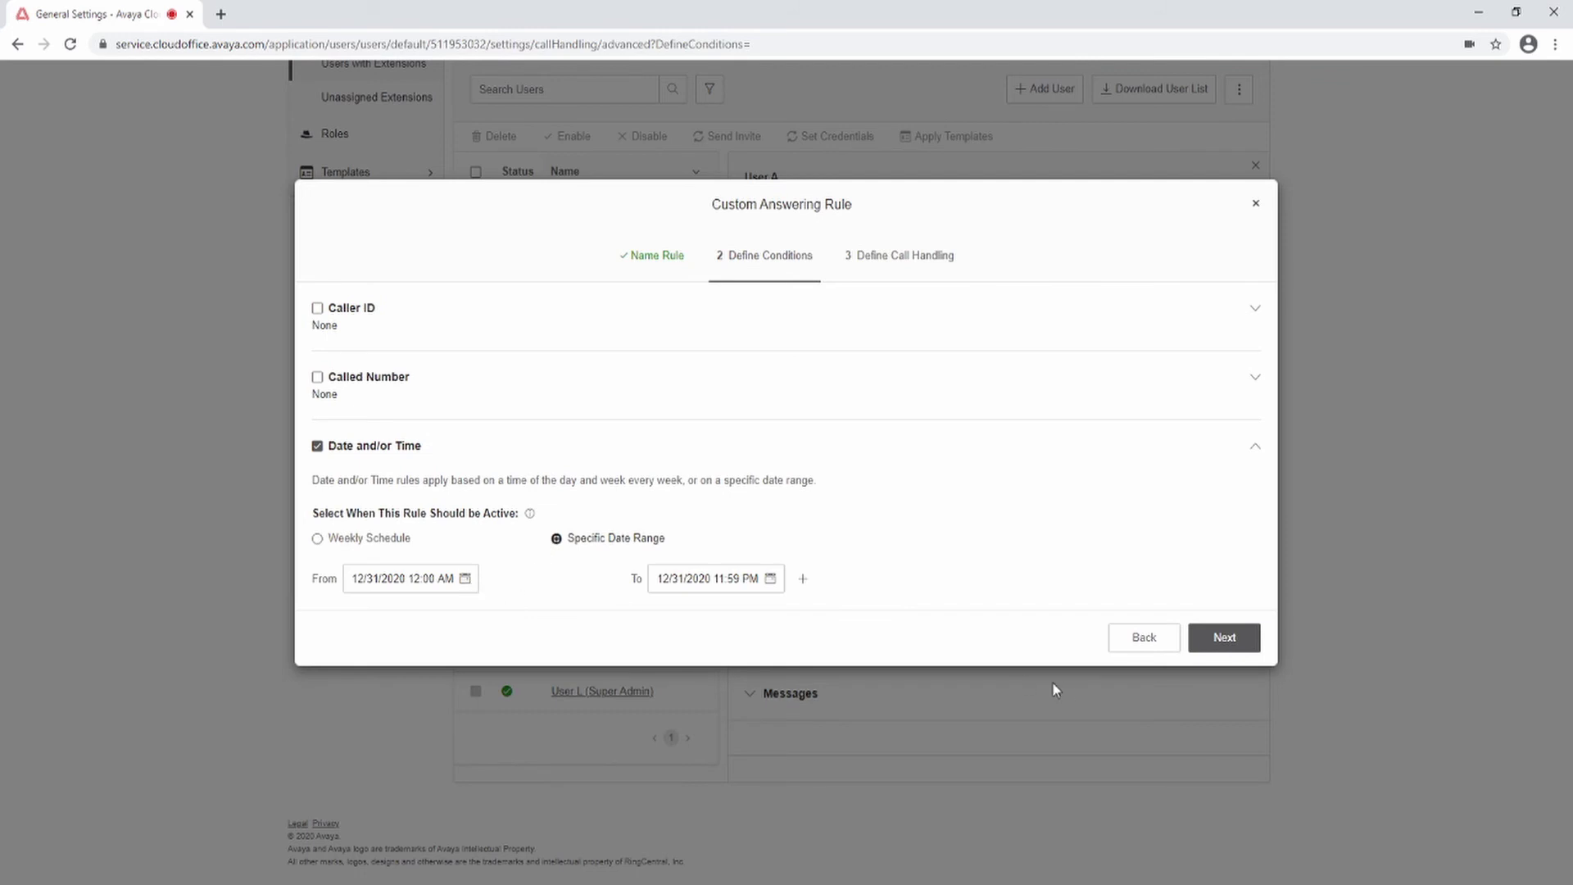
left_click(1225, 637)
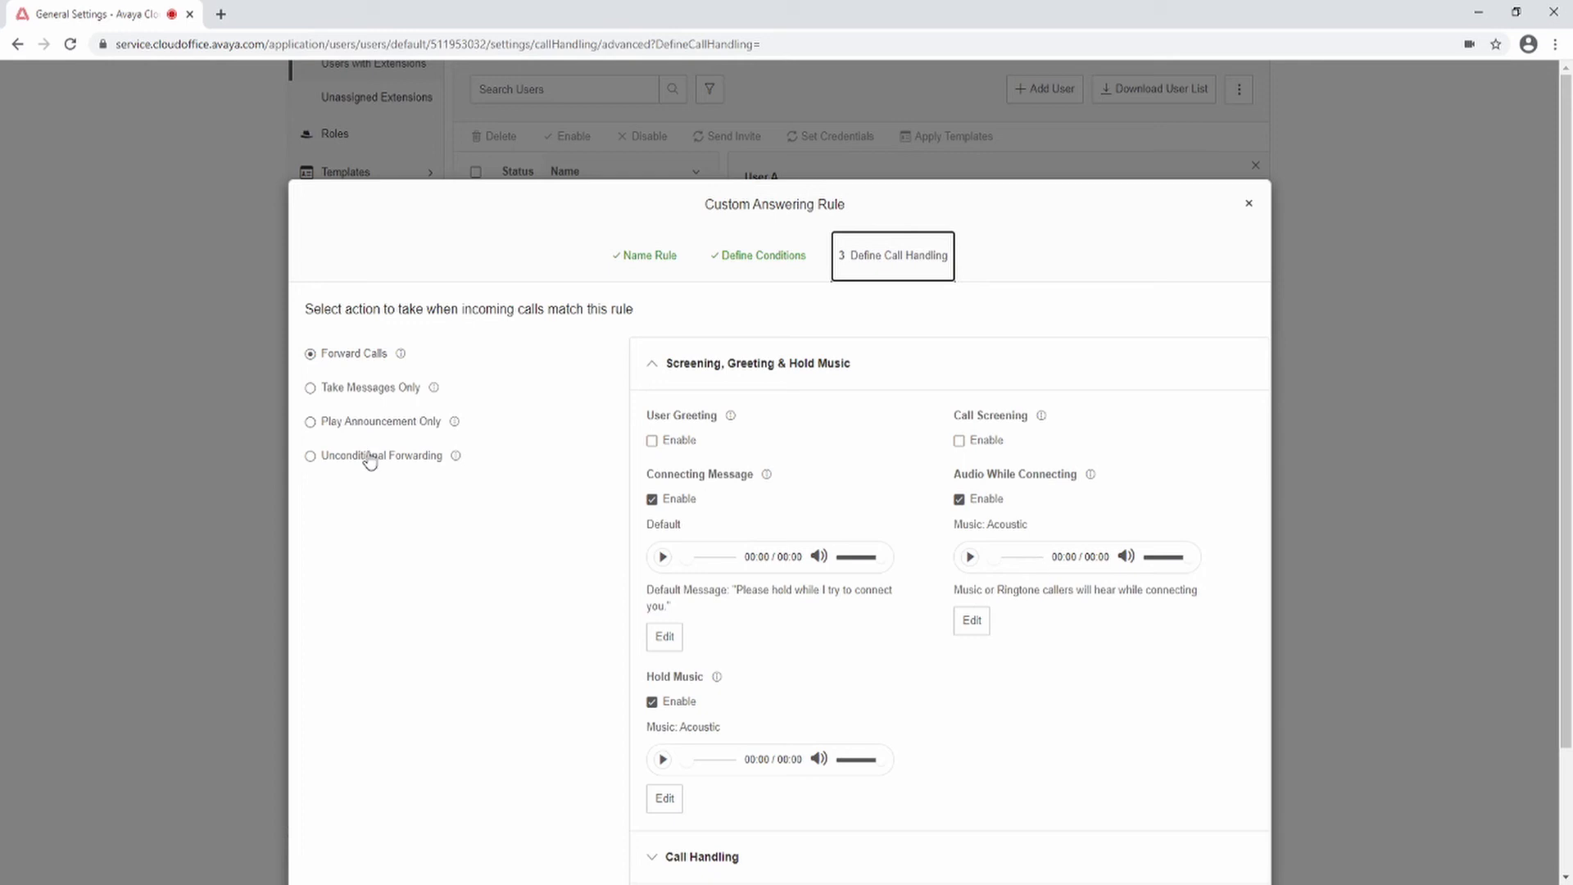
Step: Review the rule's forwarding and message options, discarding a trial custom voicemail greeting
scroll(407, 536, "down", 2)
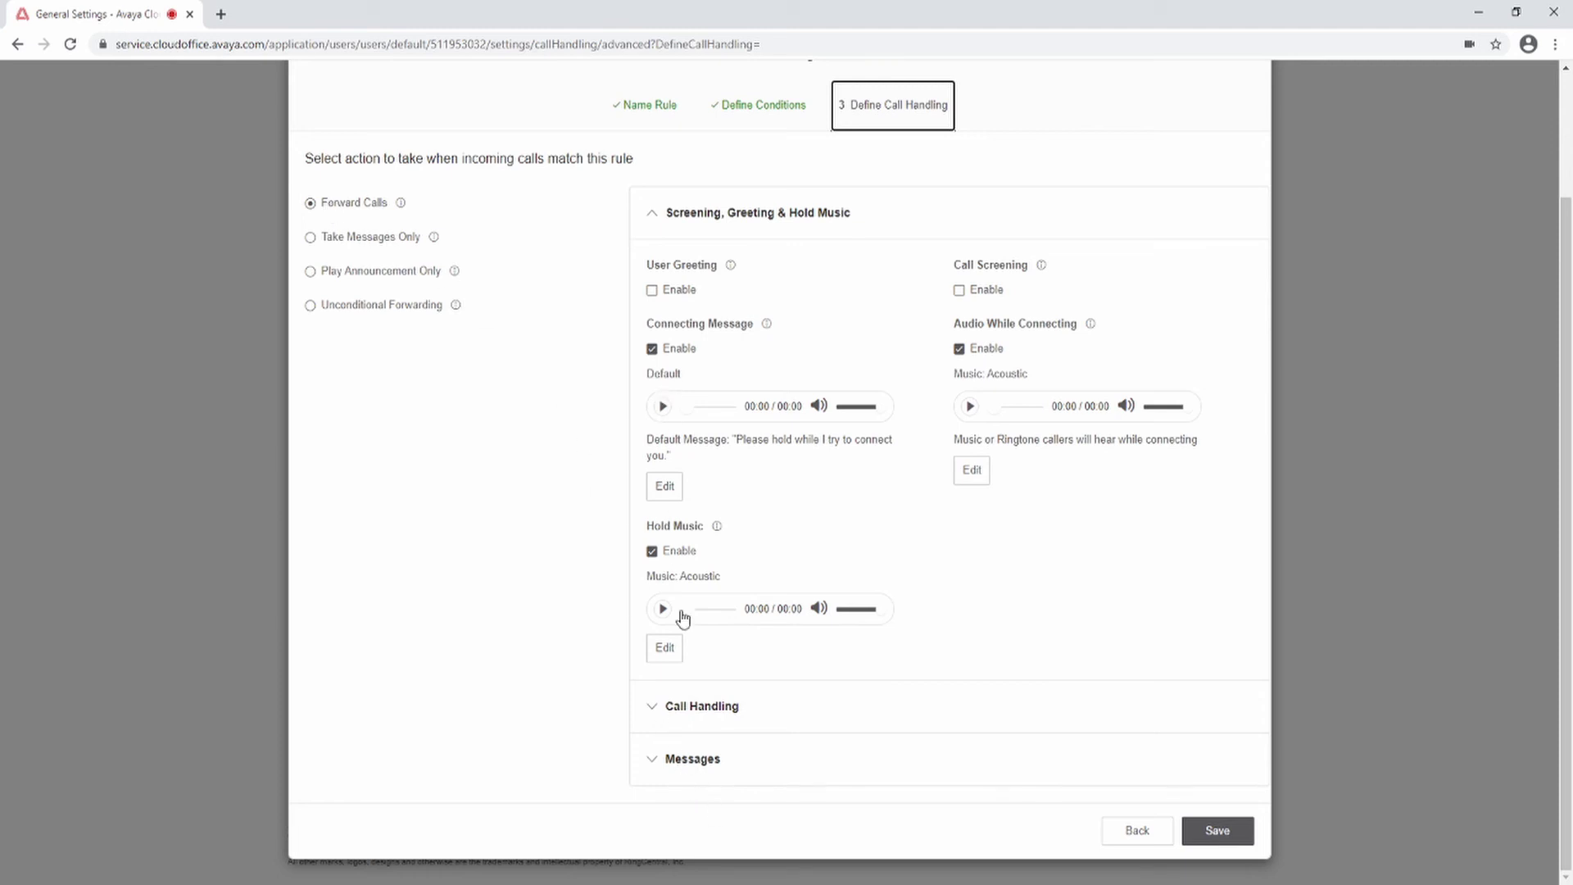
left_click(653, 709)
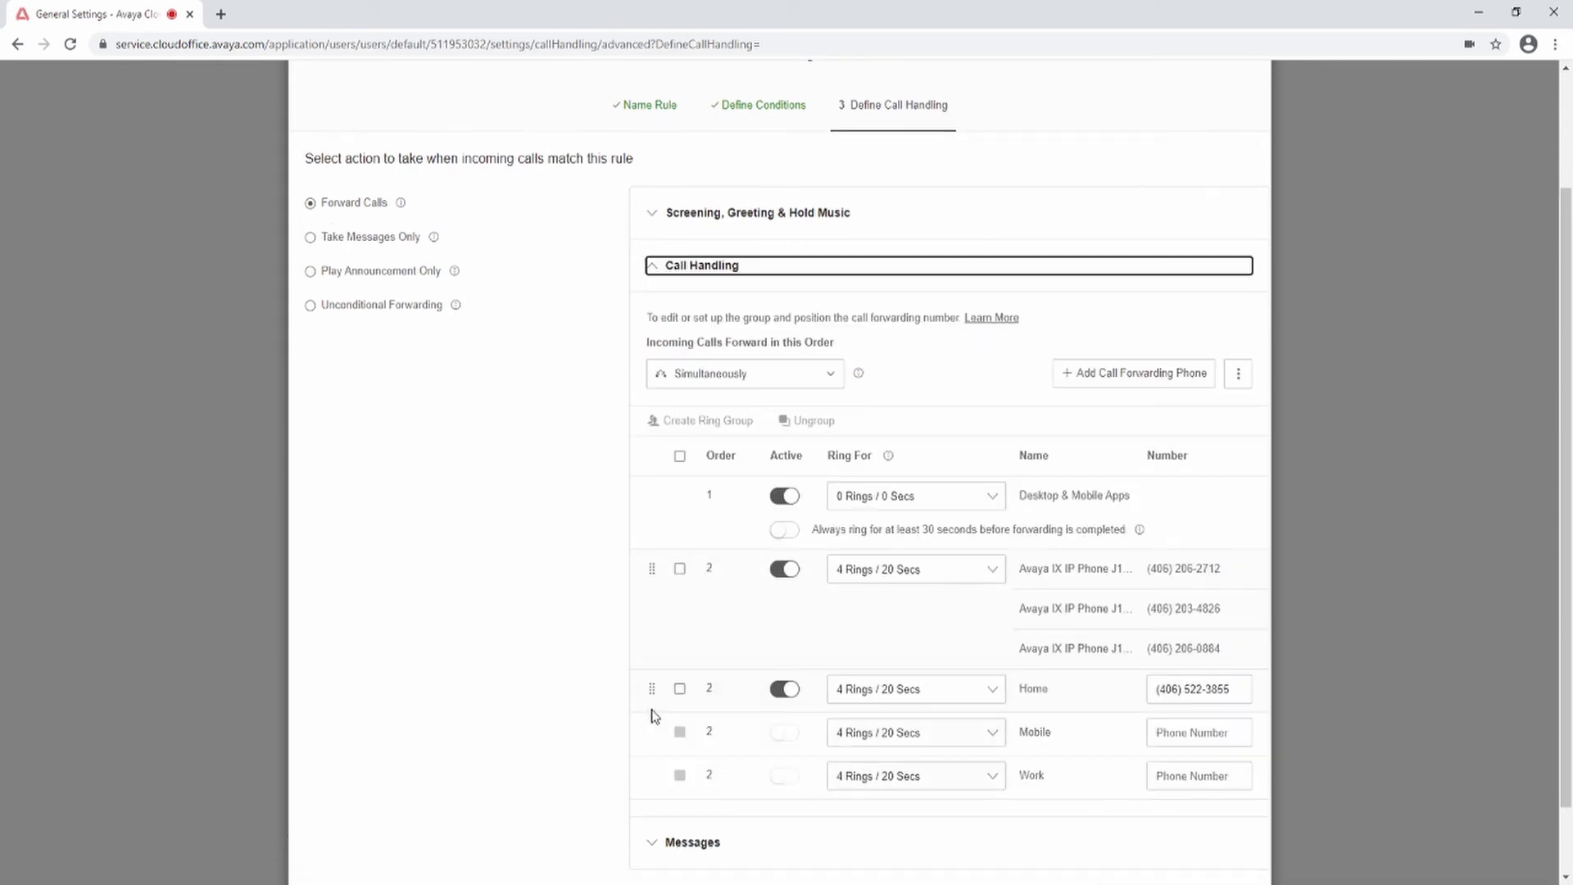
scroll(676, 799, "down", 1)
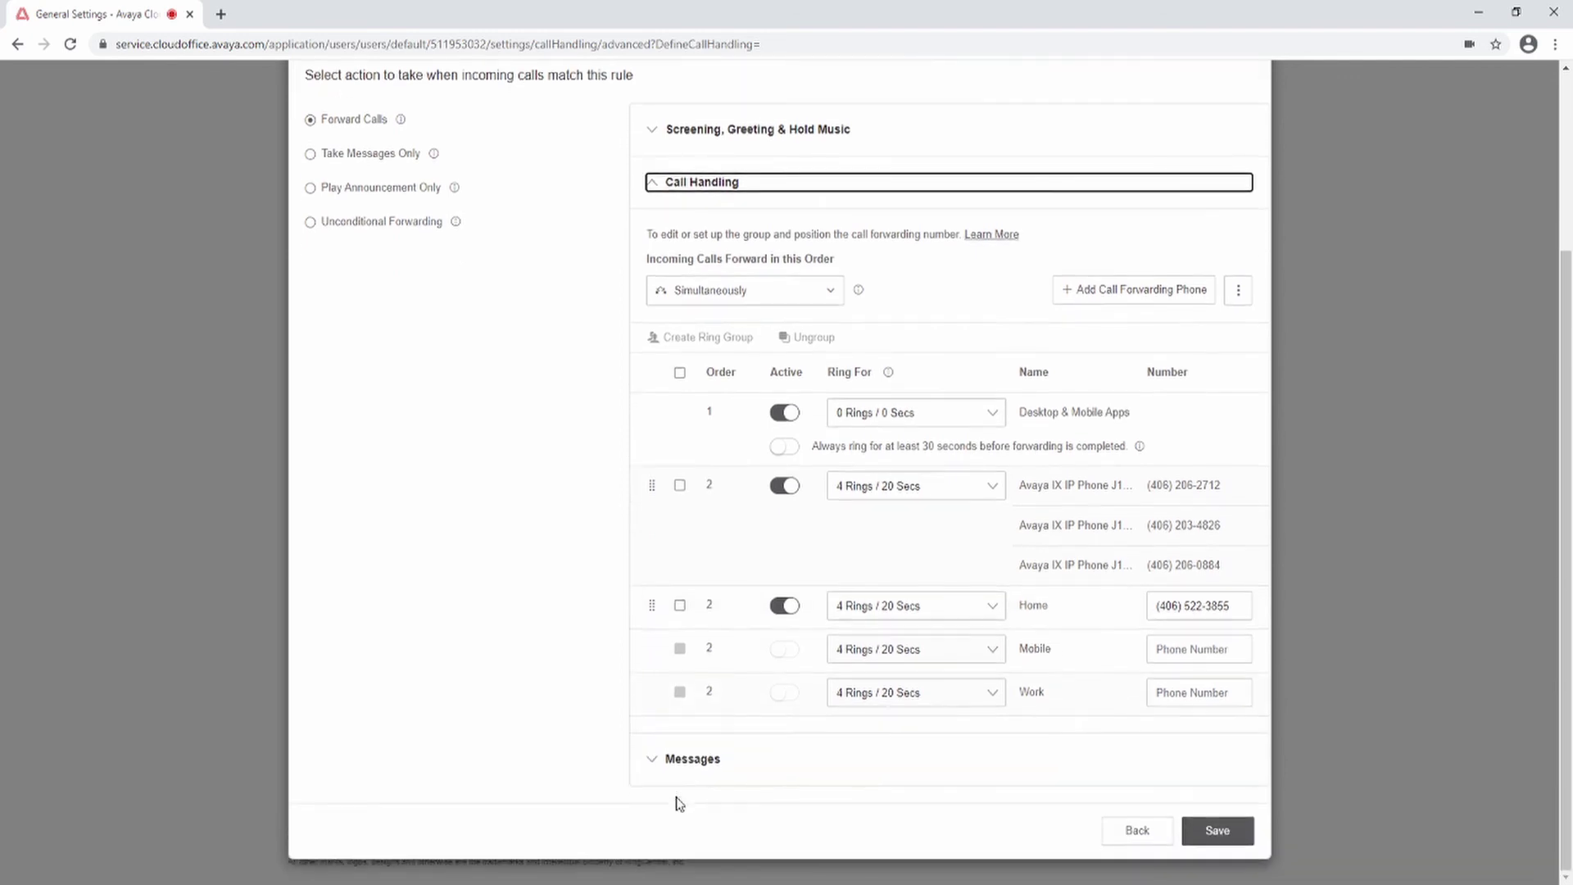
left_click(647, 762)
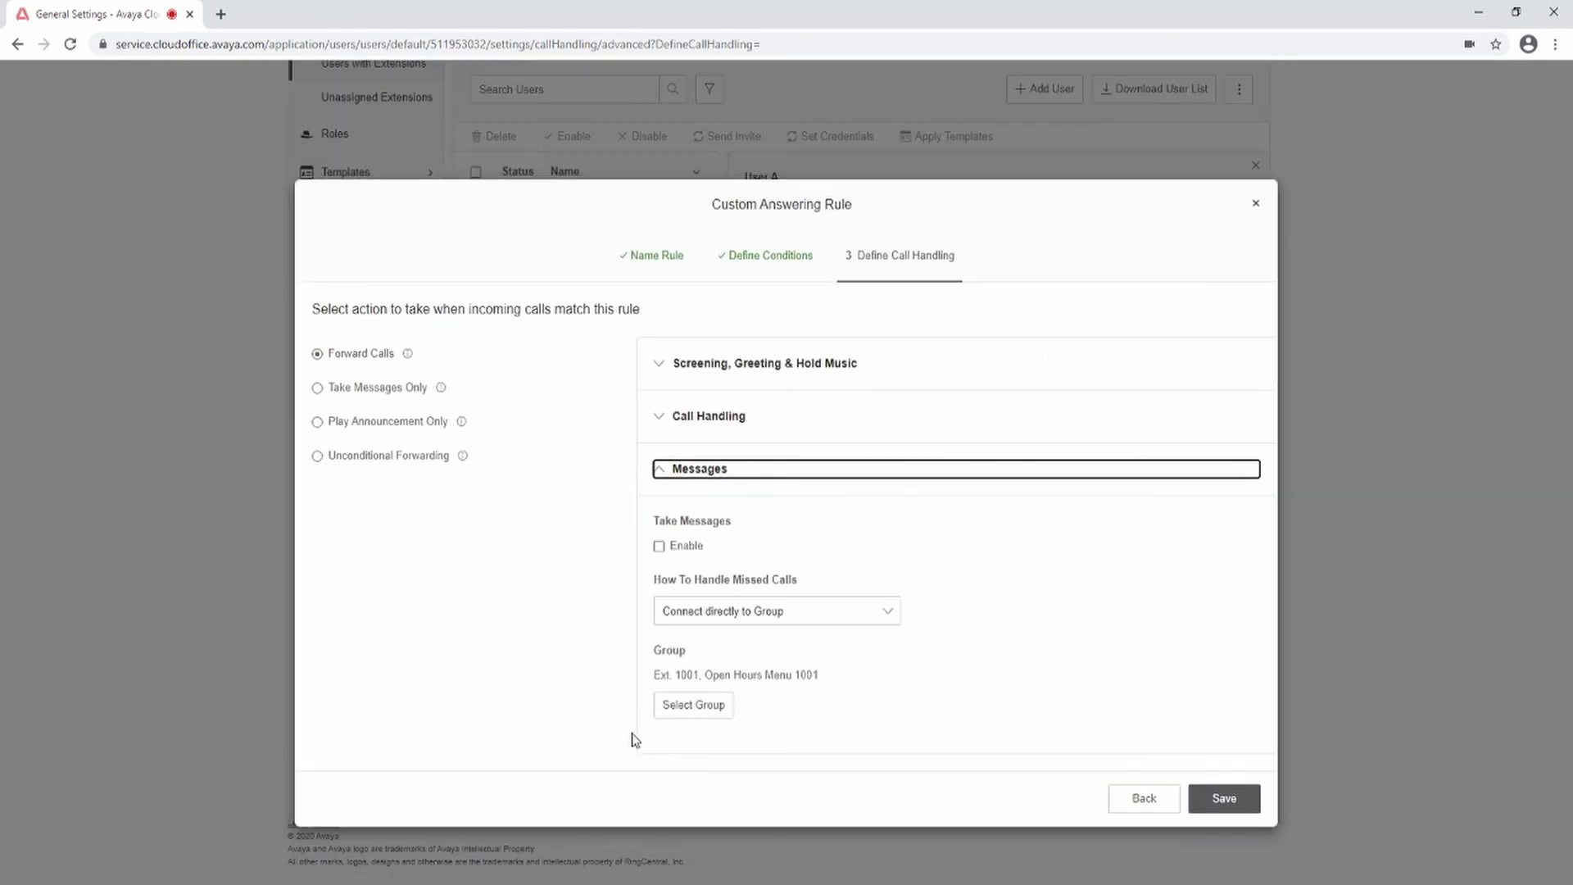
left_click(318, 390)
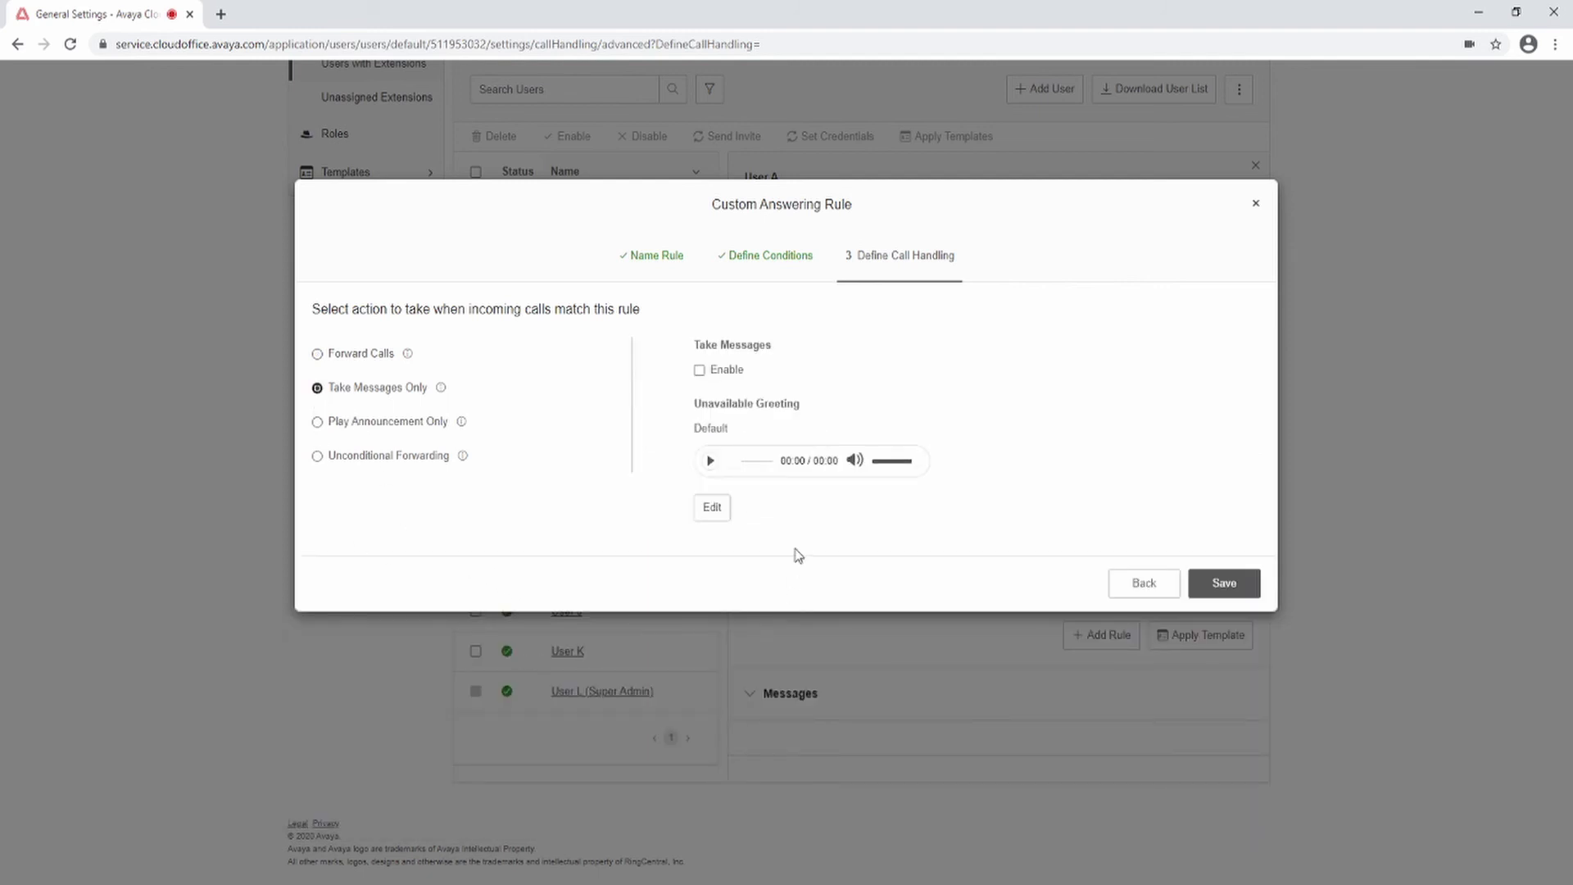
left_click(699, 371)
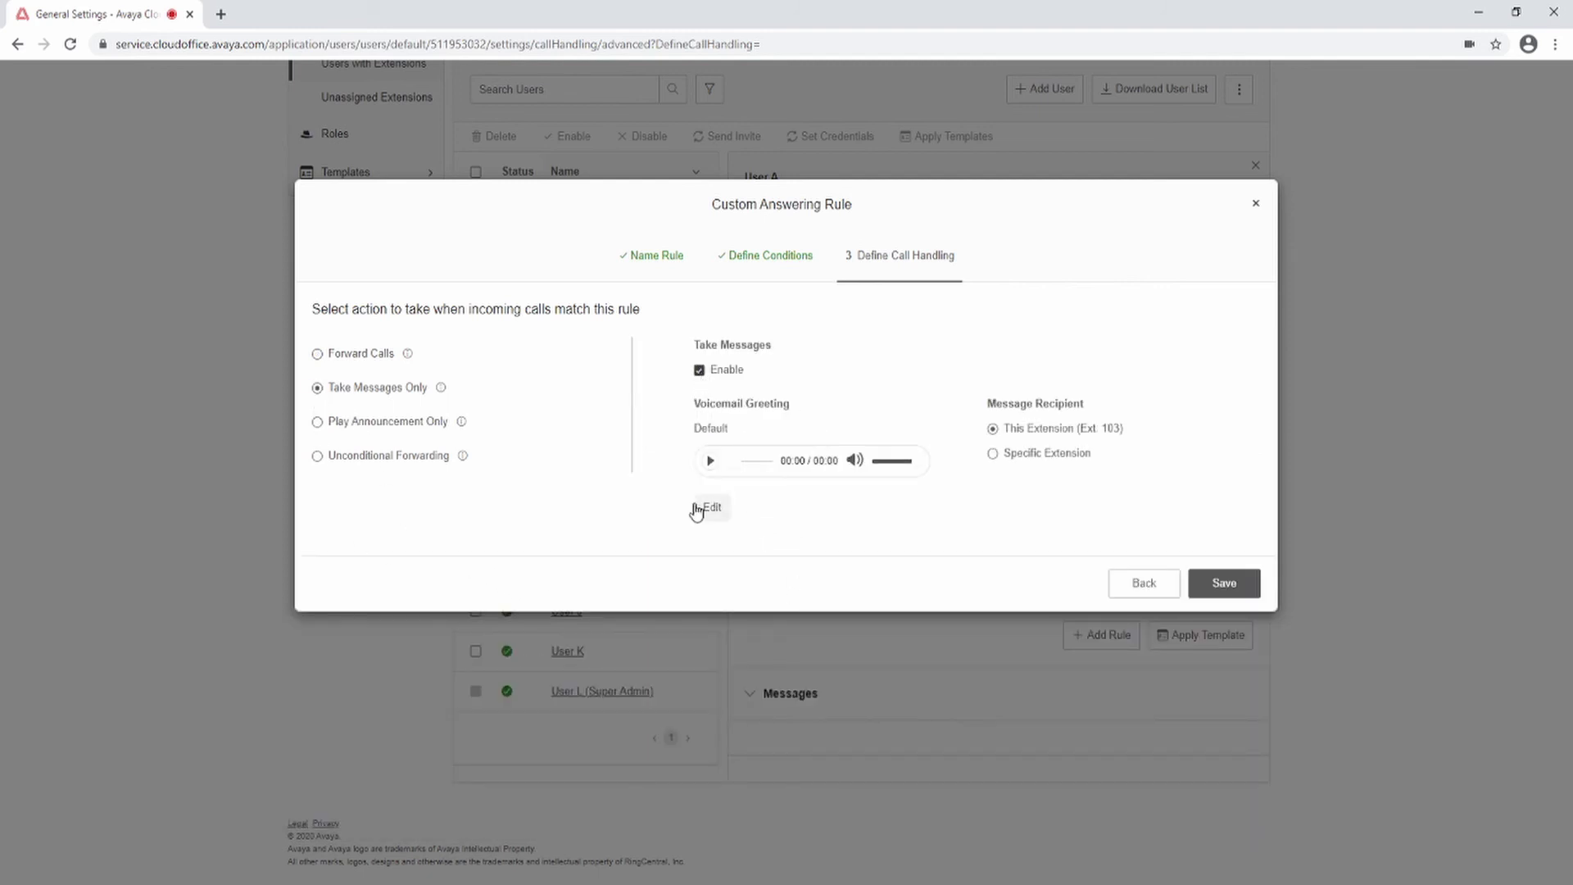
left_click(710, 513)
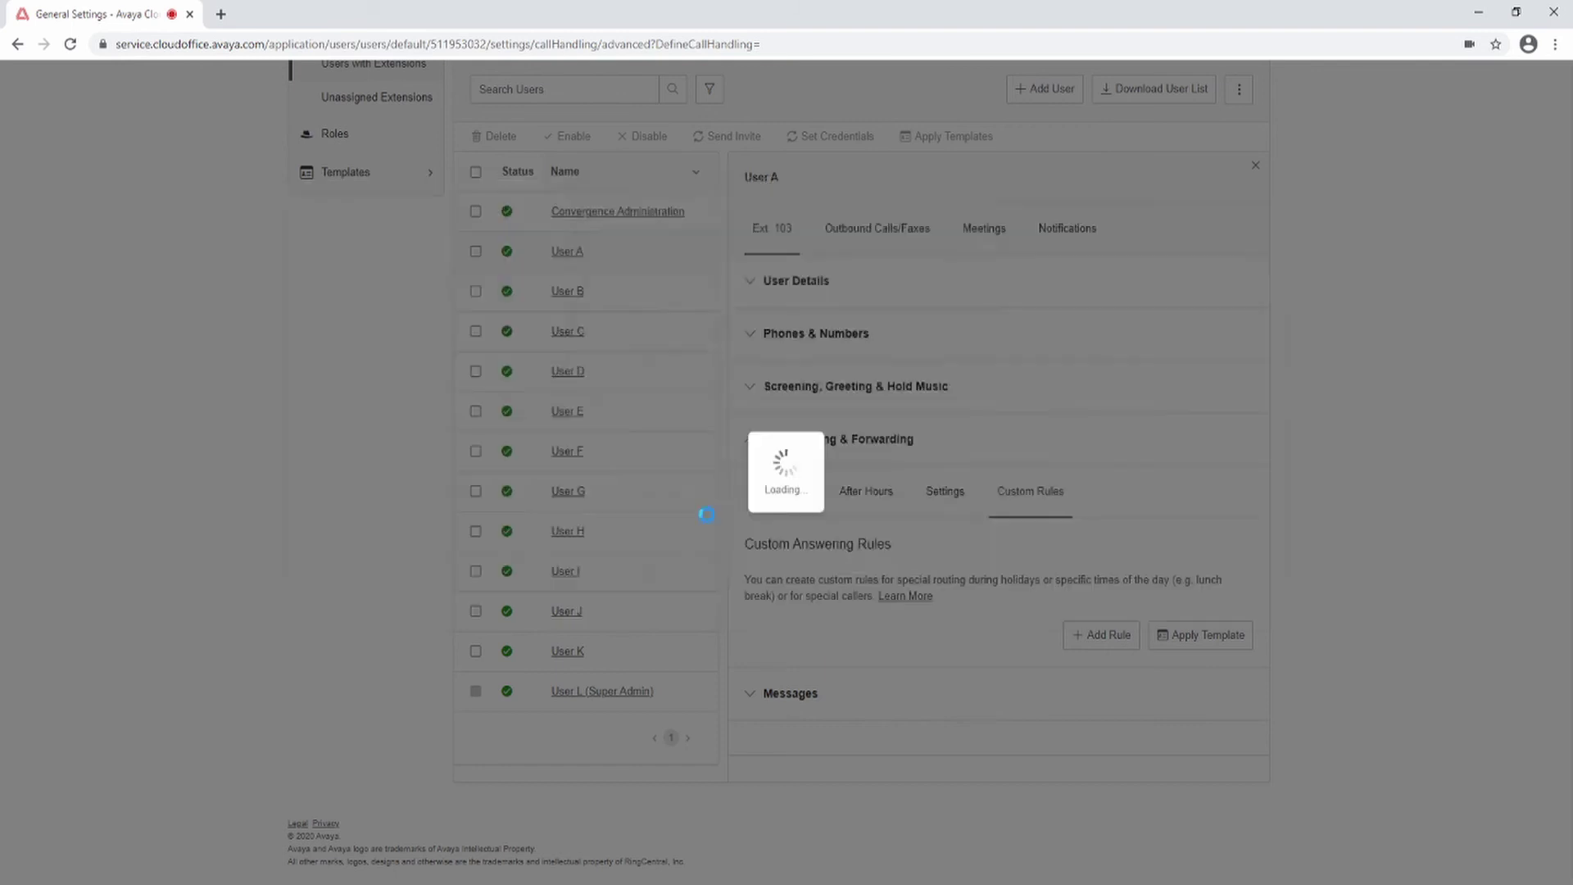
left_click(963, 295)
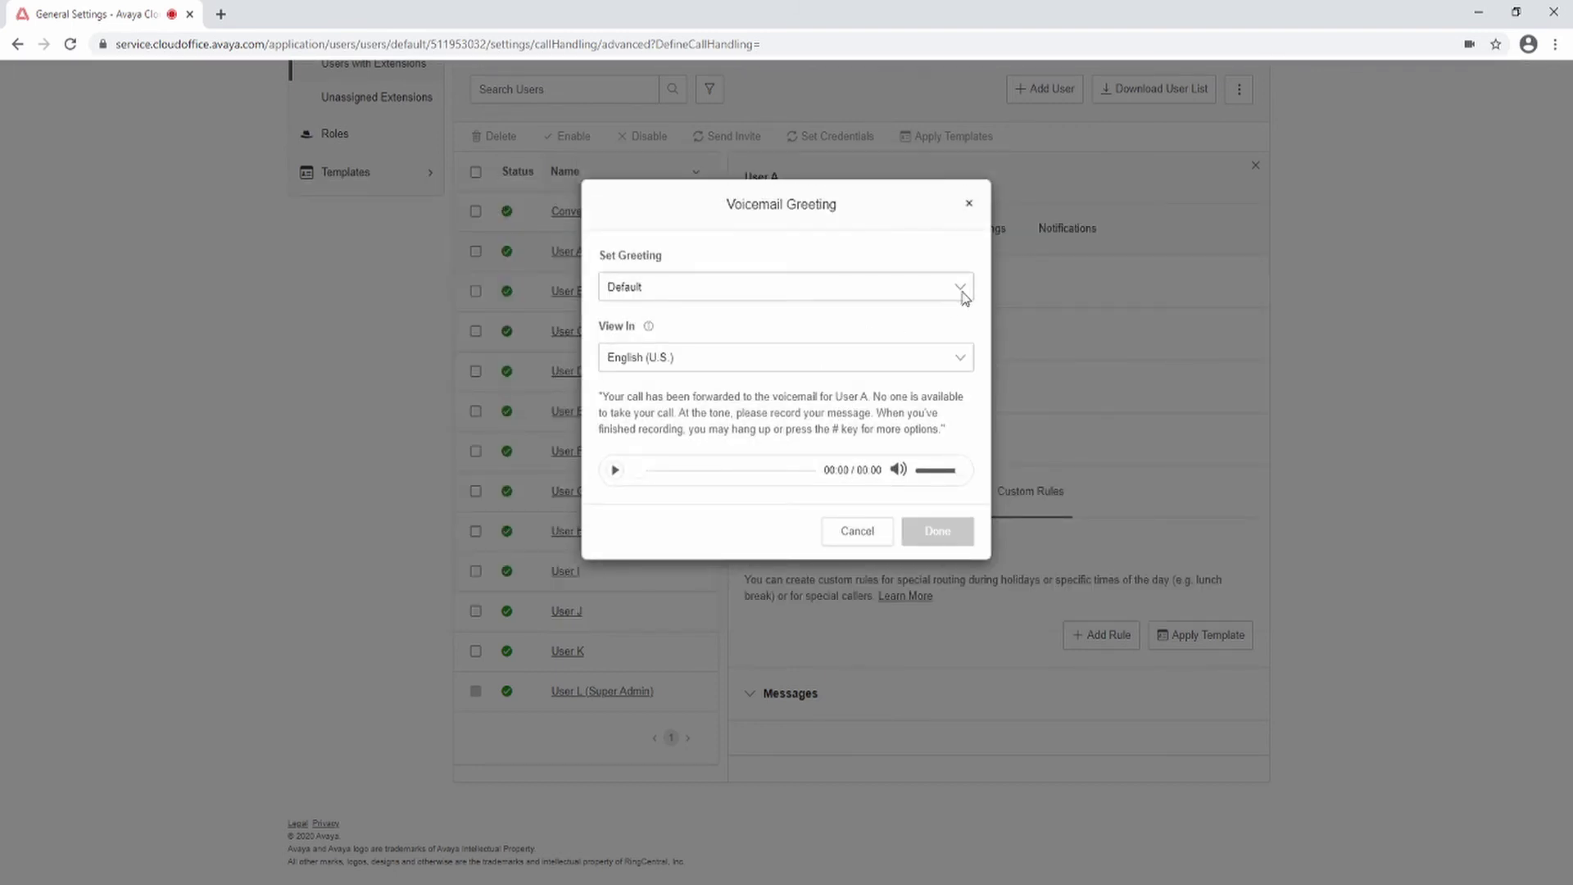
left_click(883, 350)
left_click(857, 548)
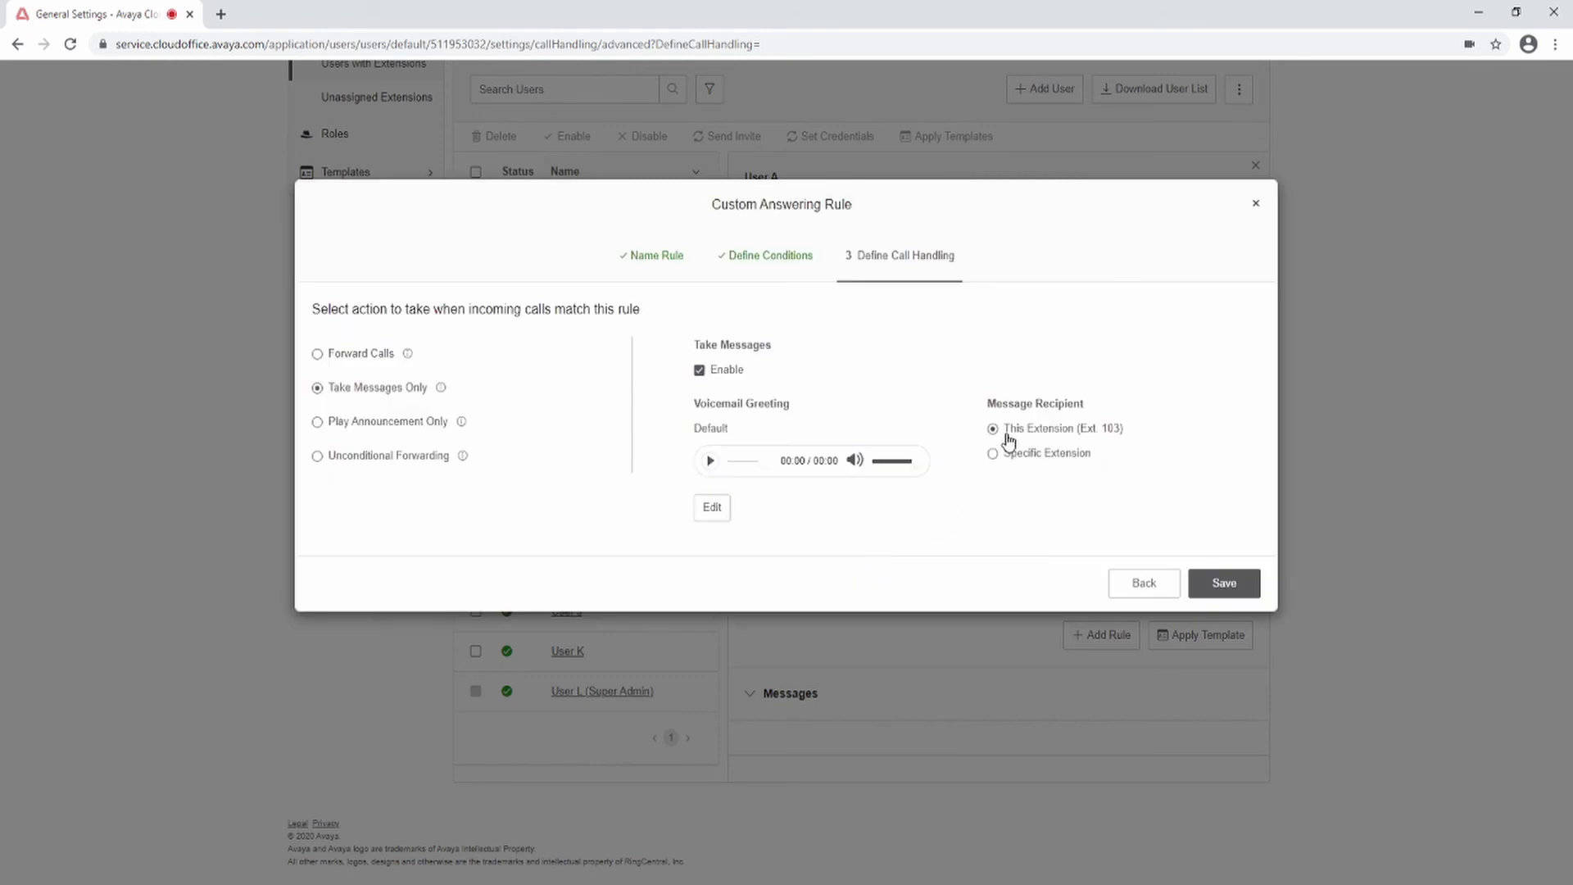
Step: Try the rule's announcement-only and unconditional forwarding actions without keeping changes
left_click(319, 422)
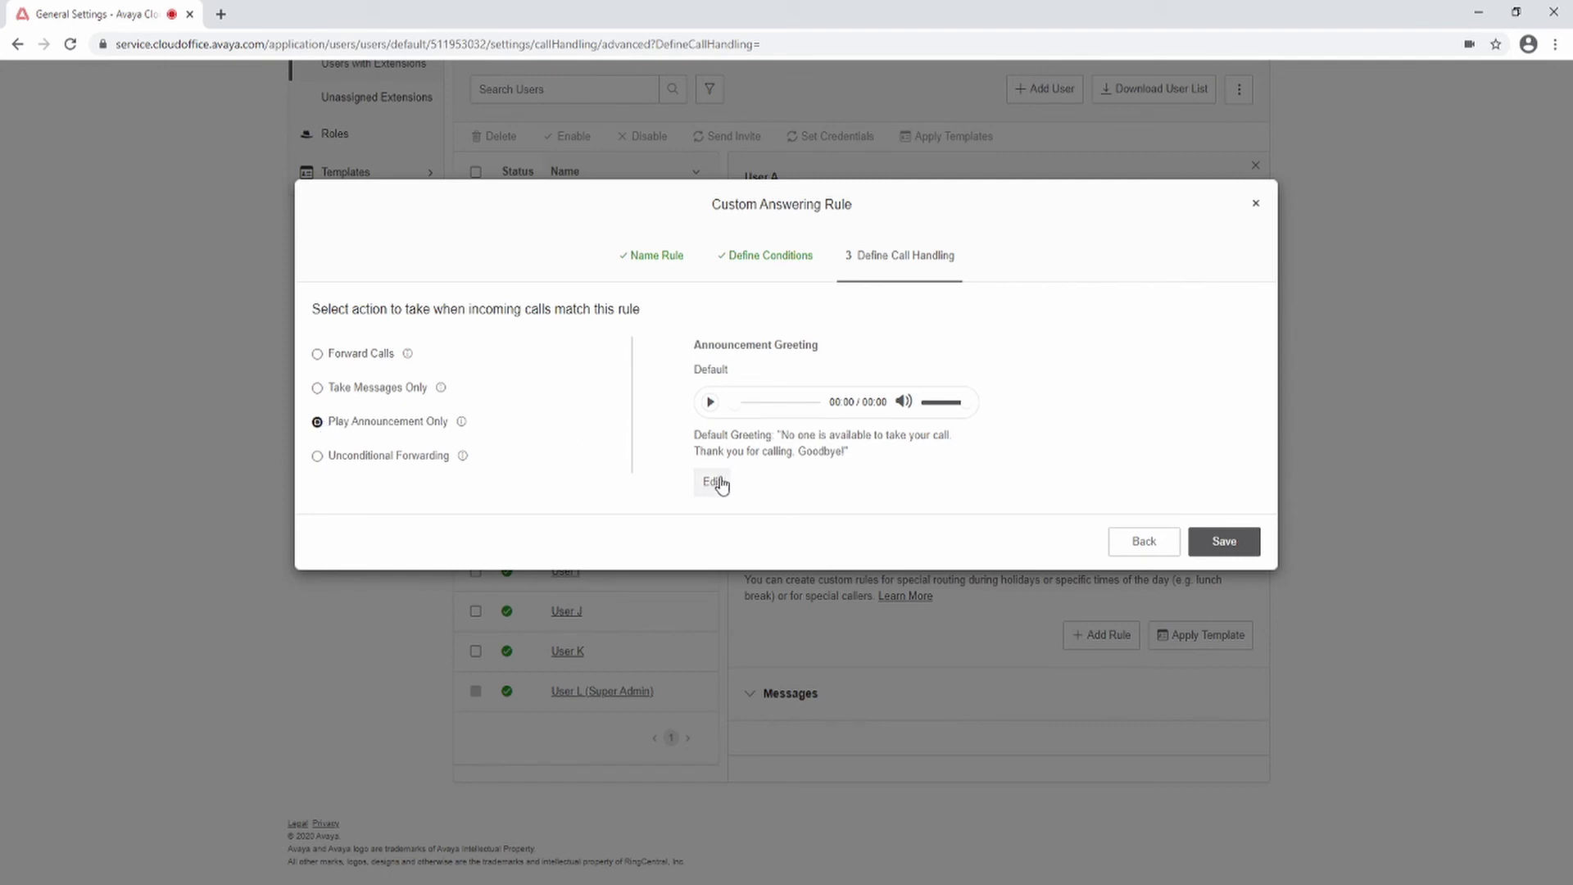
left_click(718, 482)
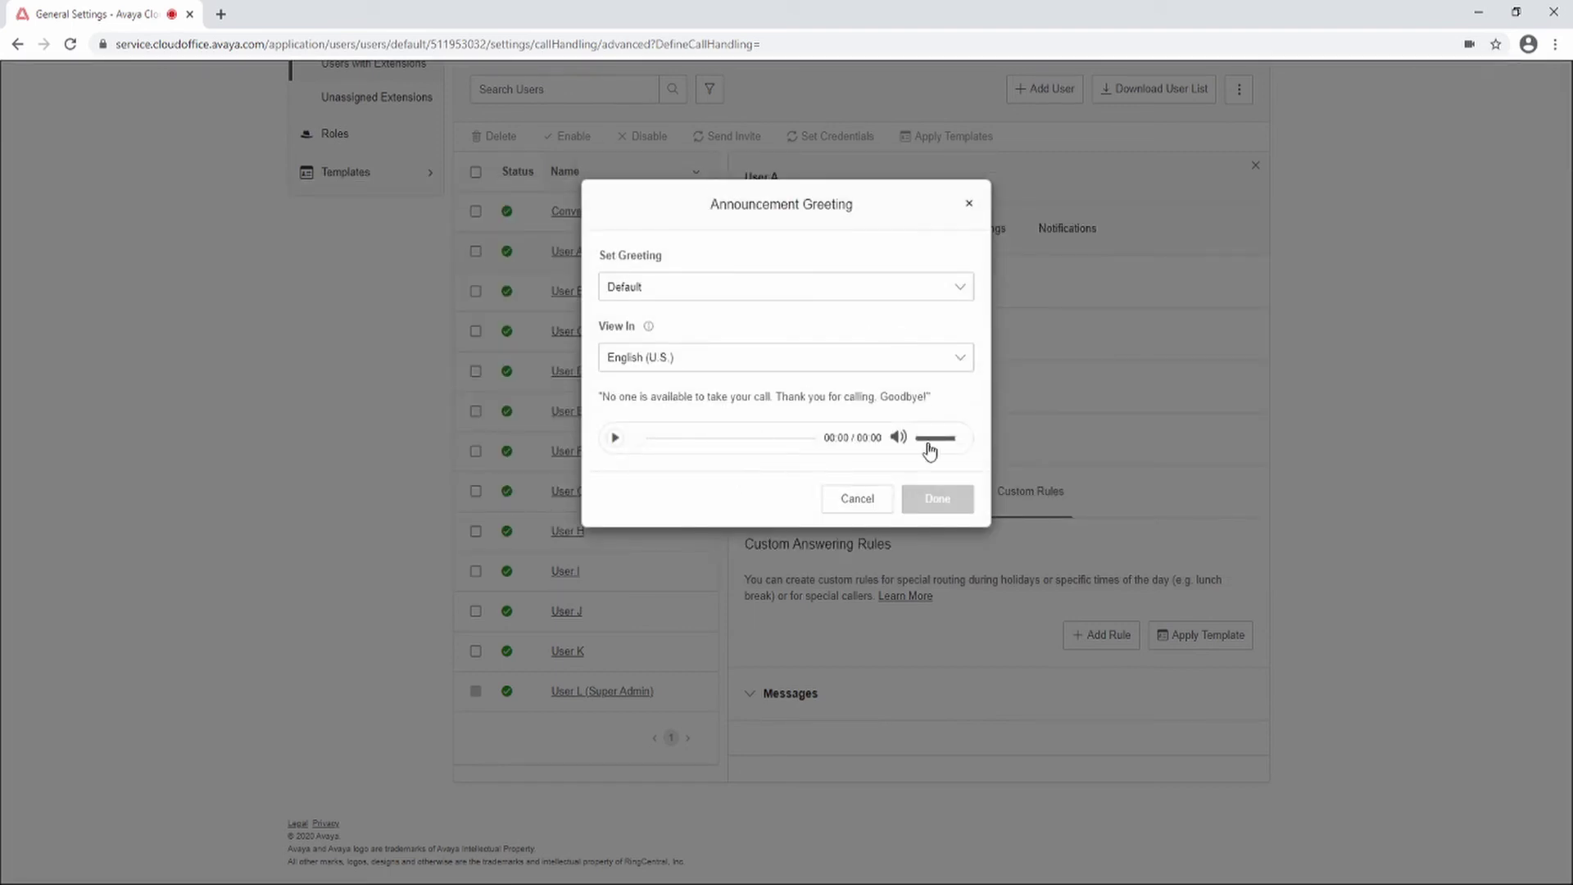
left_click(837, 503)
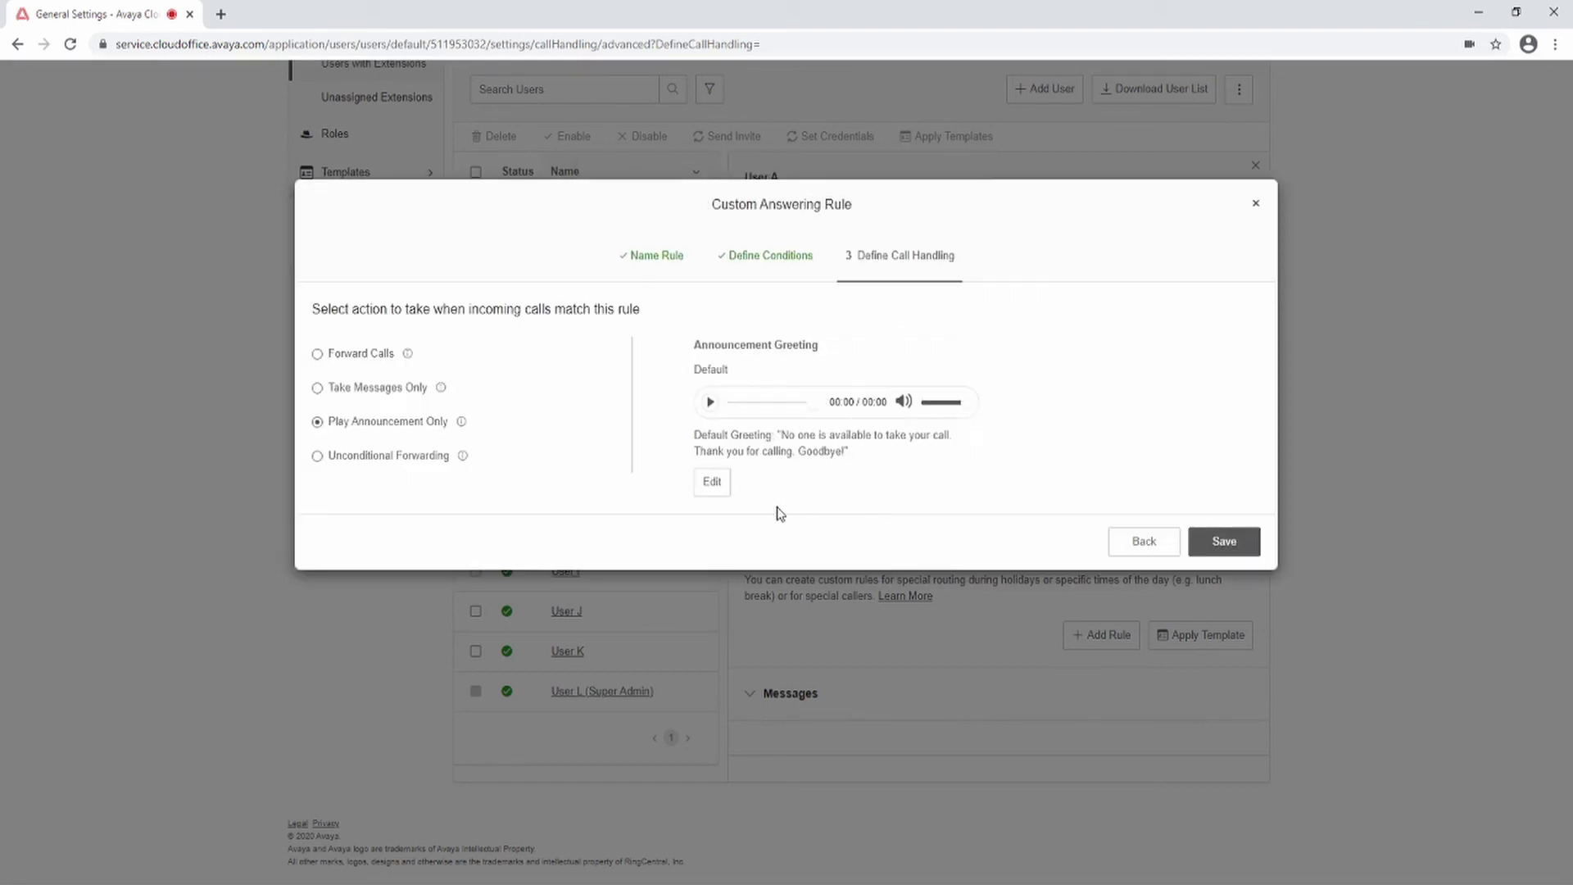
left_click(317, 457)
left_click(731, 382)
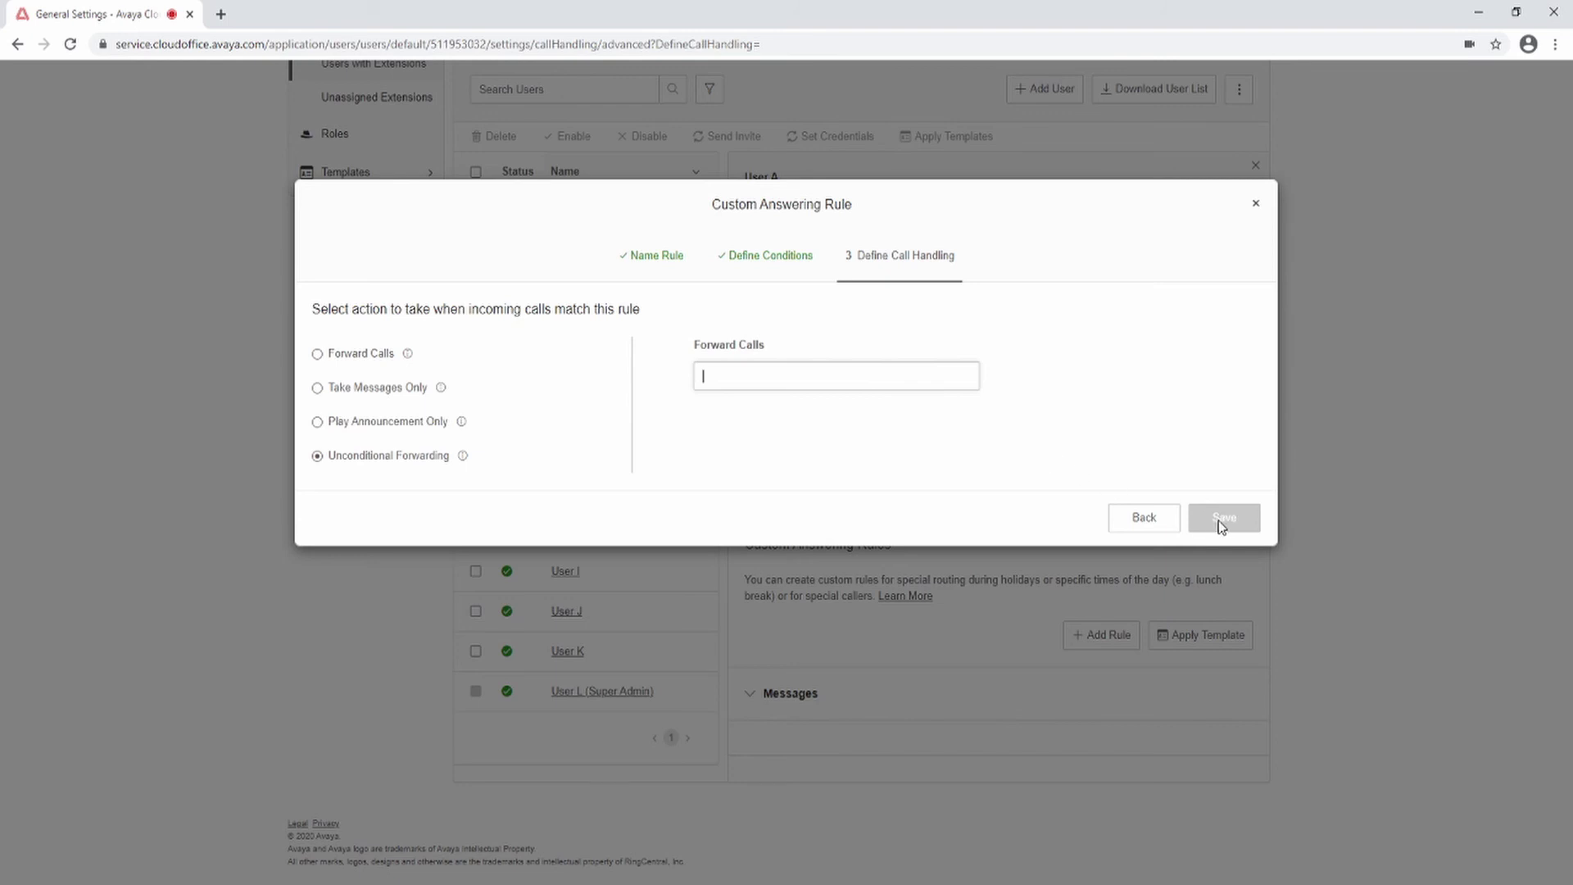
Step: Set My Rule 1 to Forward Calls, save it, and validate the custom rules
left_click(318, 358)
left_click(1227, 782)
left_click(1205, 636)
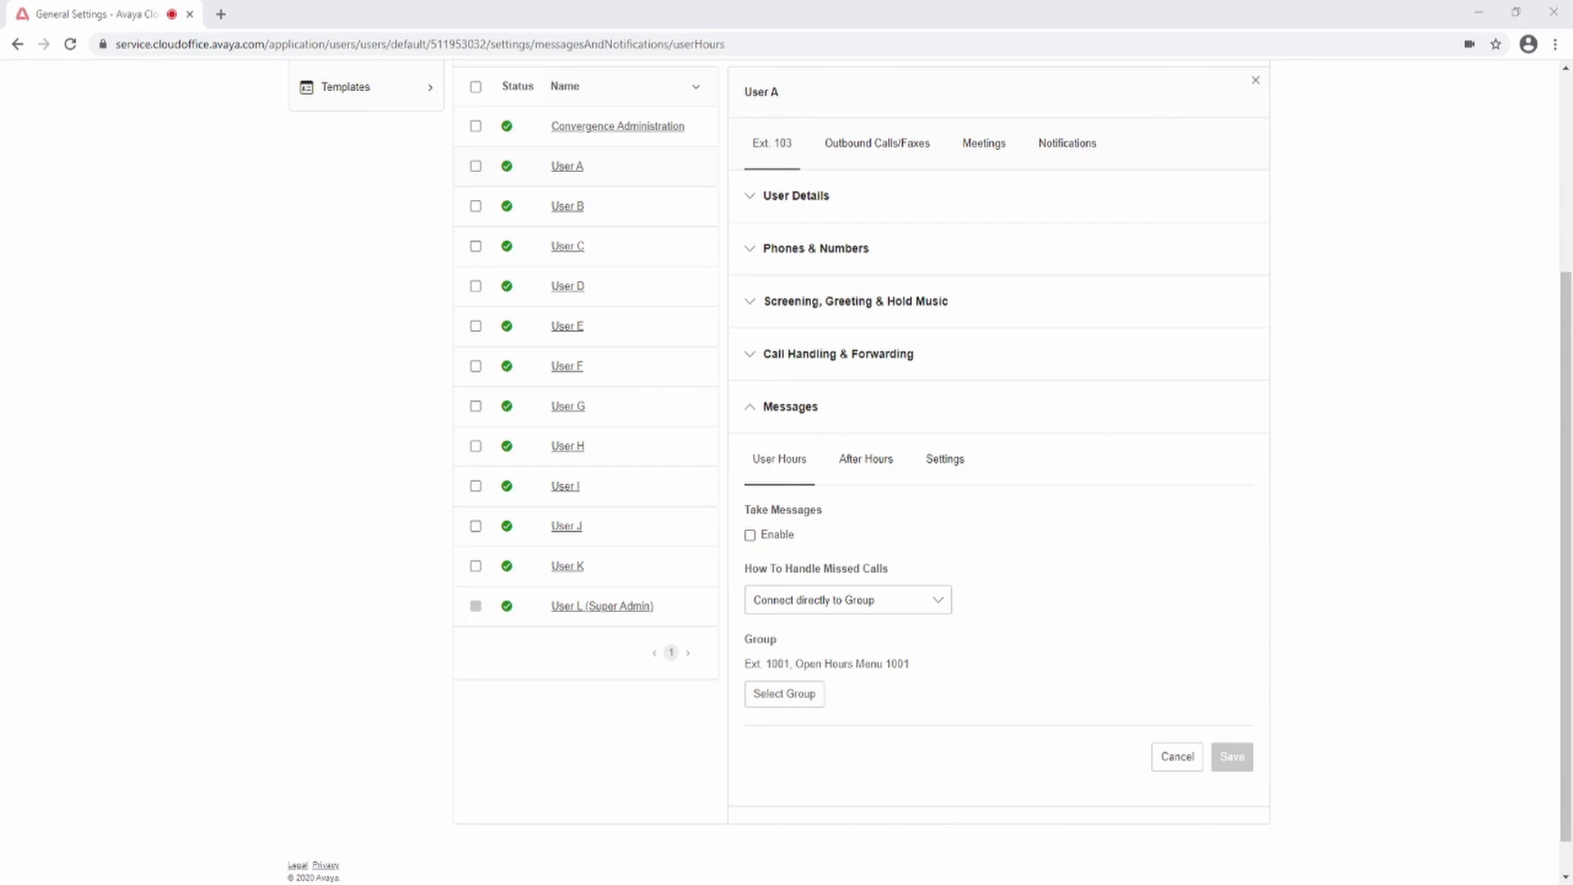
Step: Enable user-hours message taking, abandoning User C as recipient and keeping This Extension
left_click(750, 535)
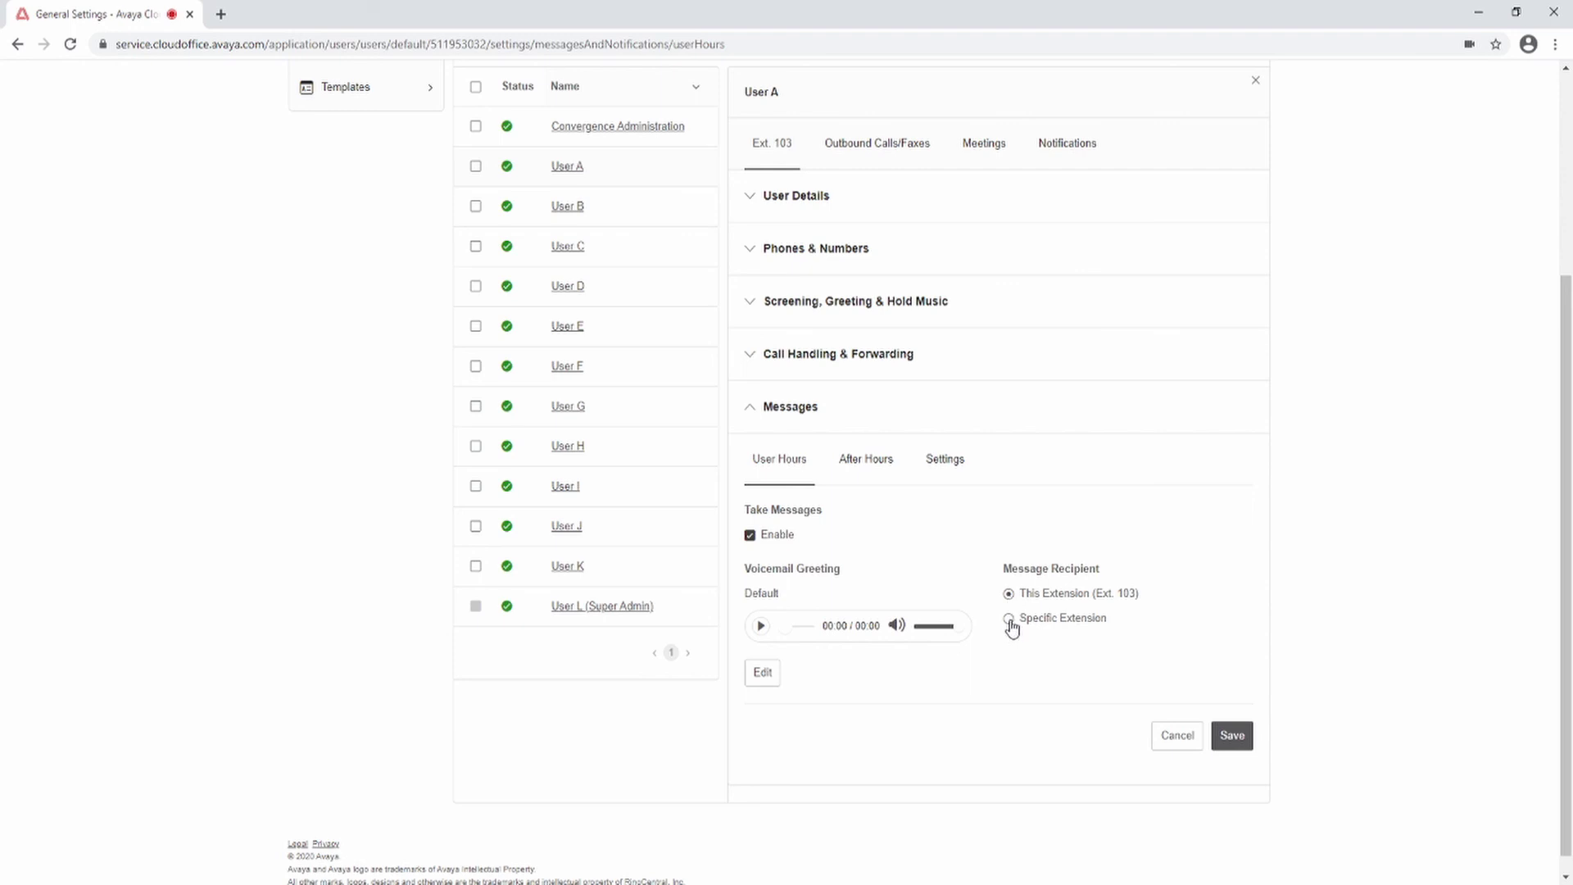
left_click(1010, 620)
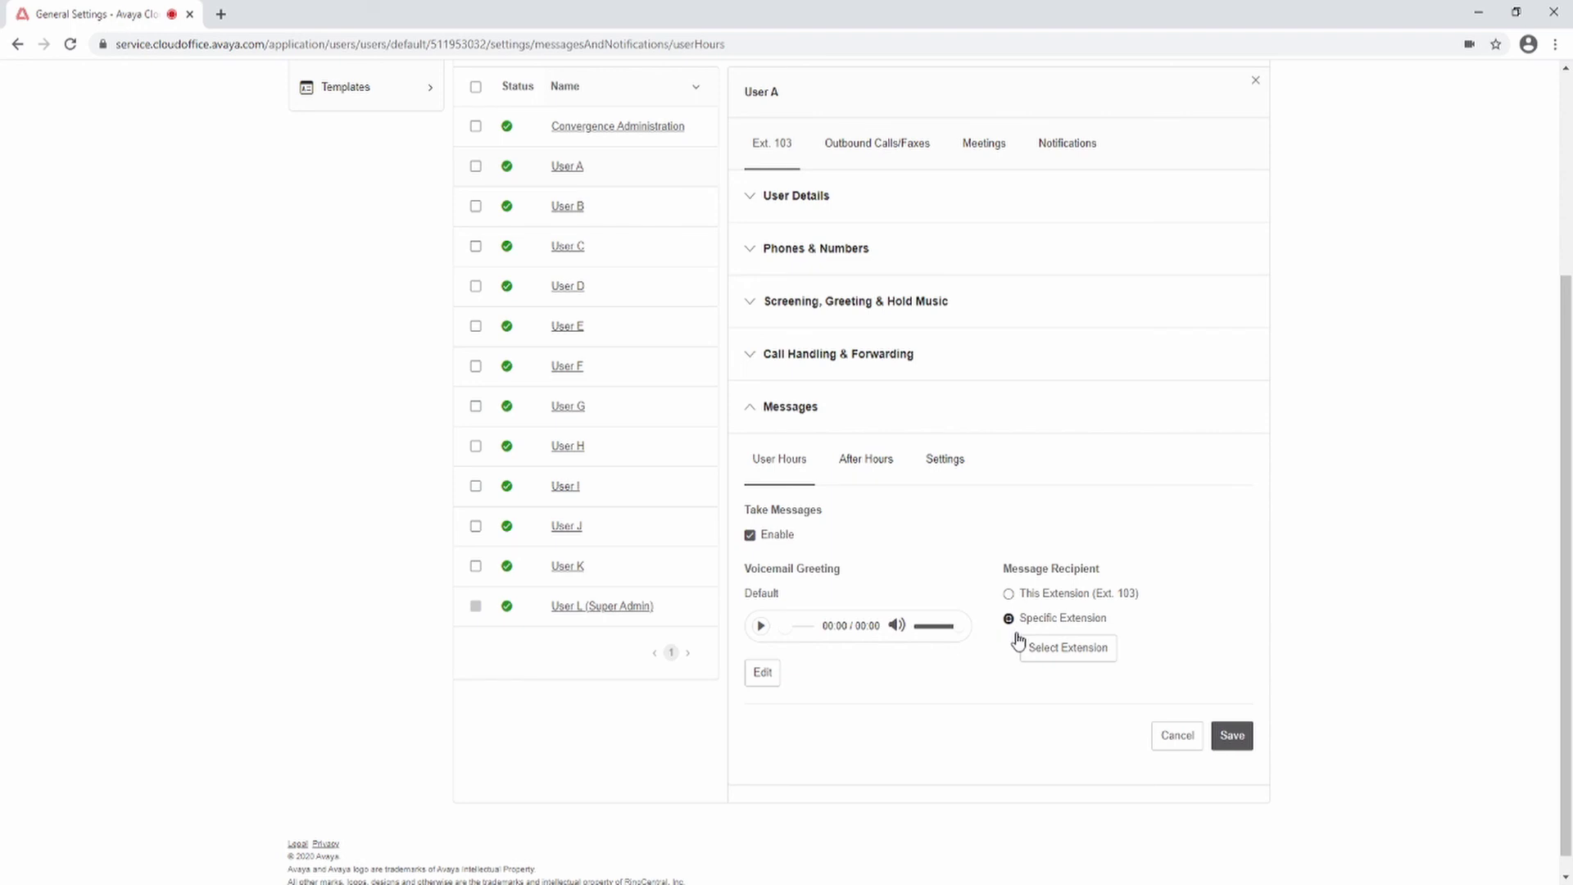
left_click(1045, 665)
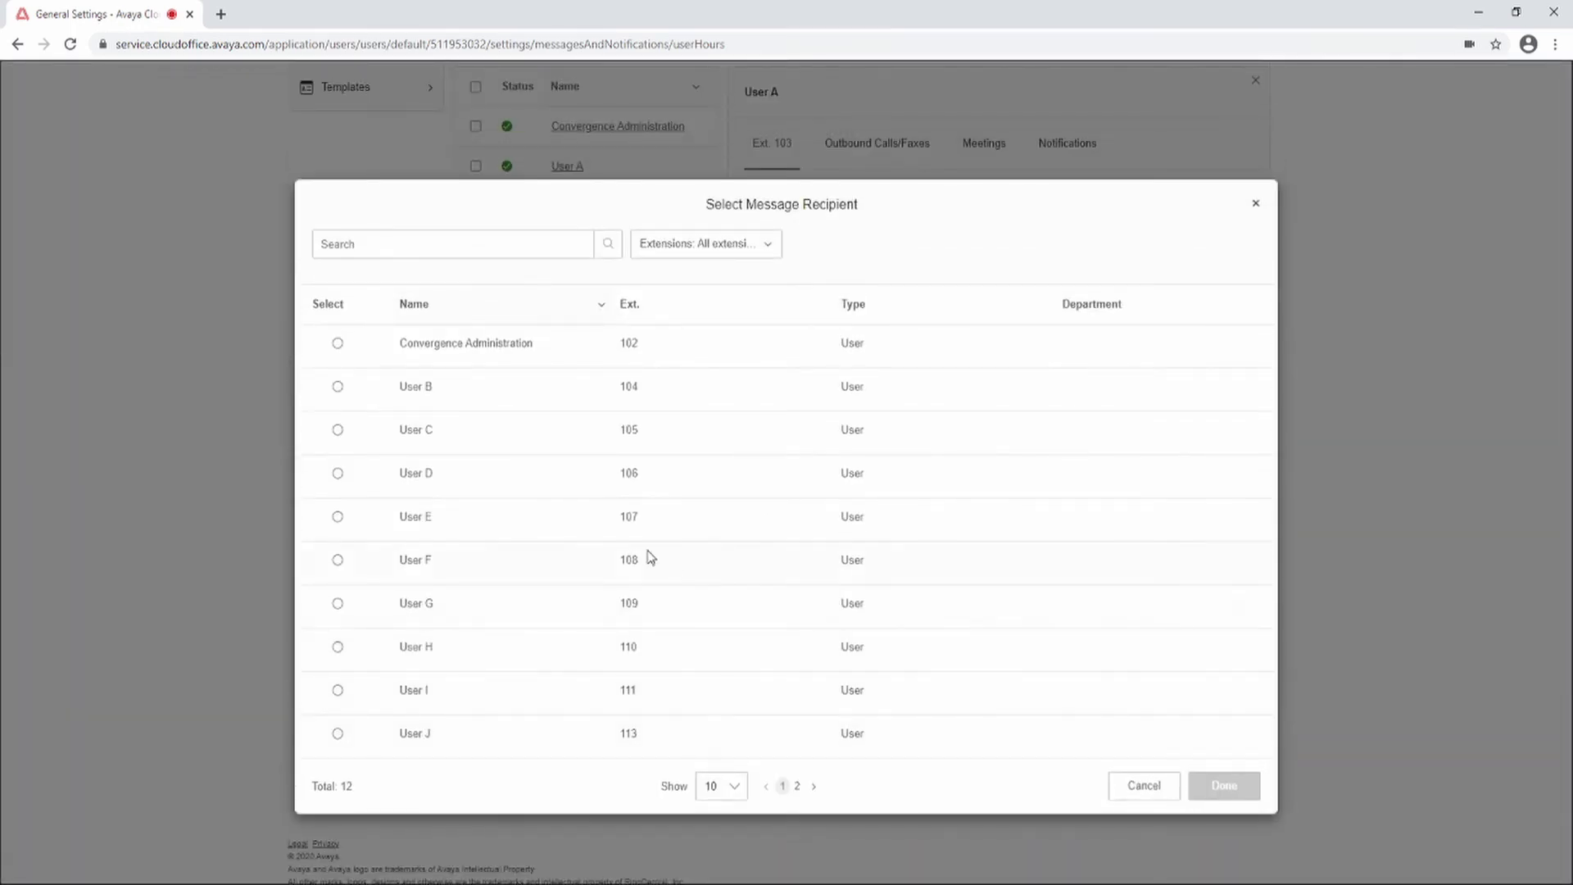
left_click(337, 430)
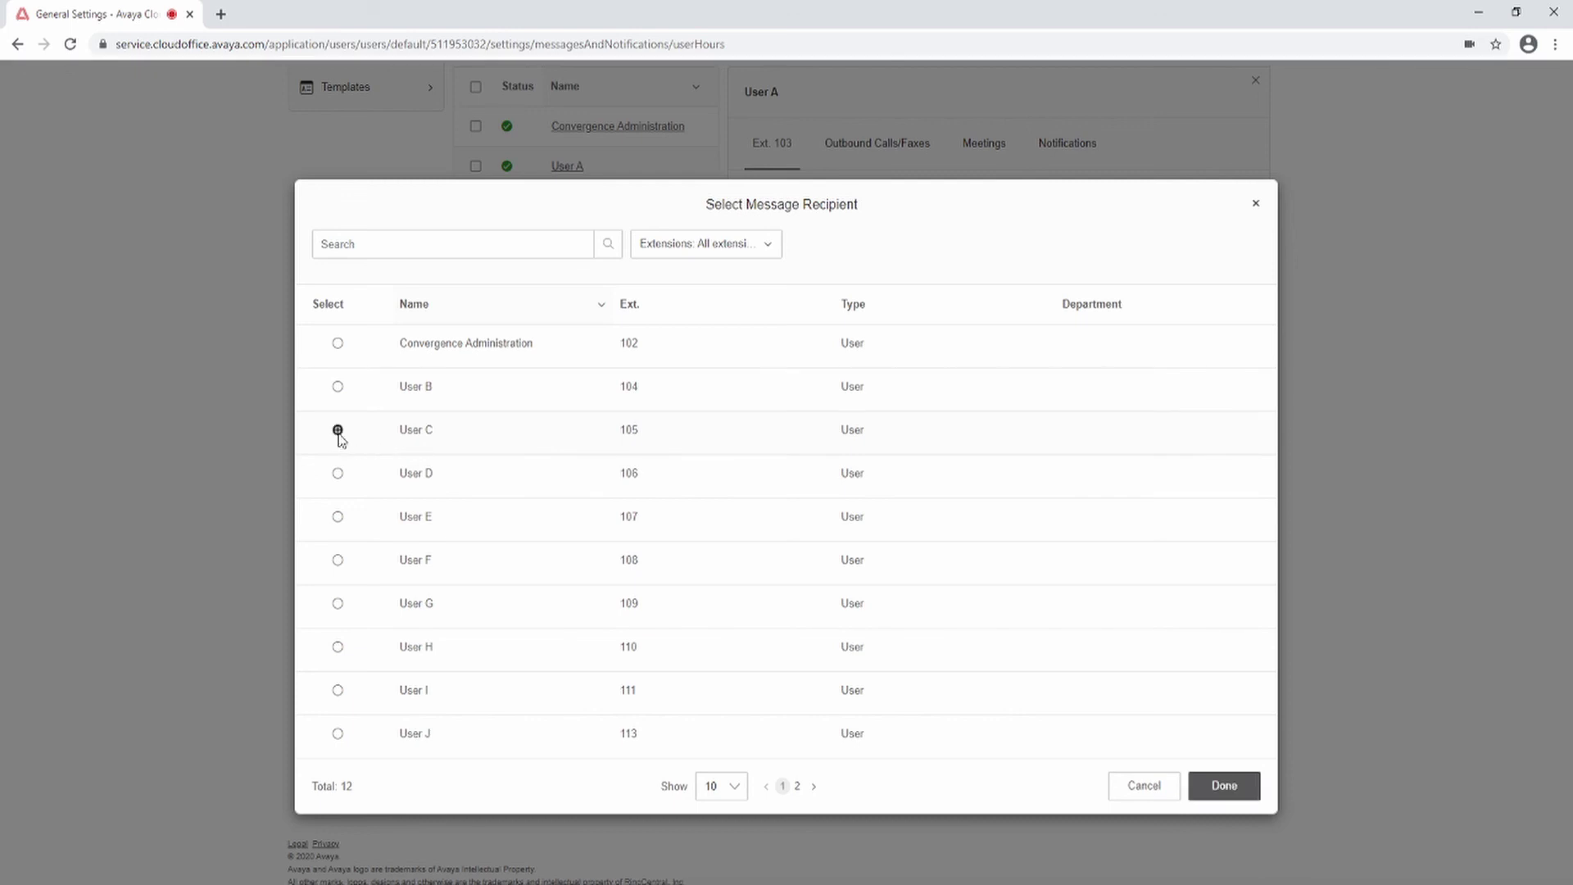
left_click(1142, 787)
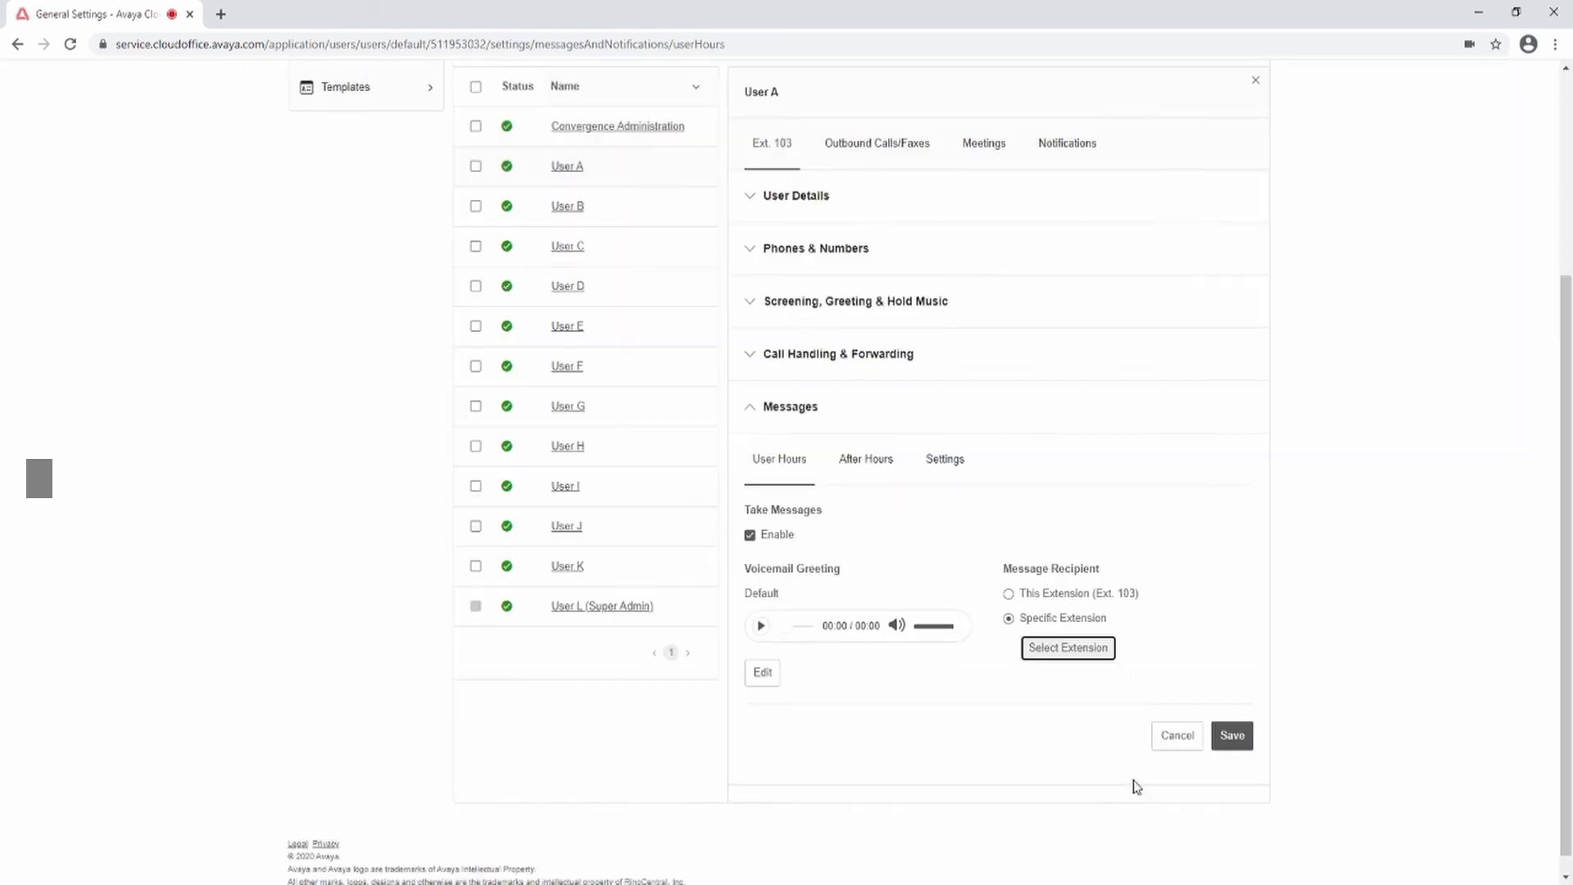
left_click(1010, 595)
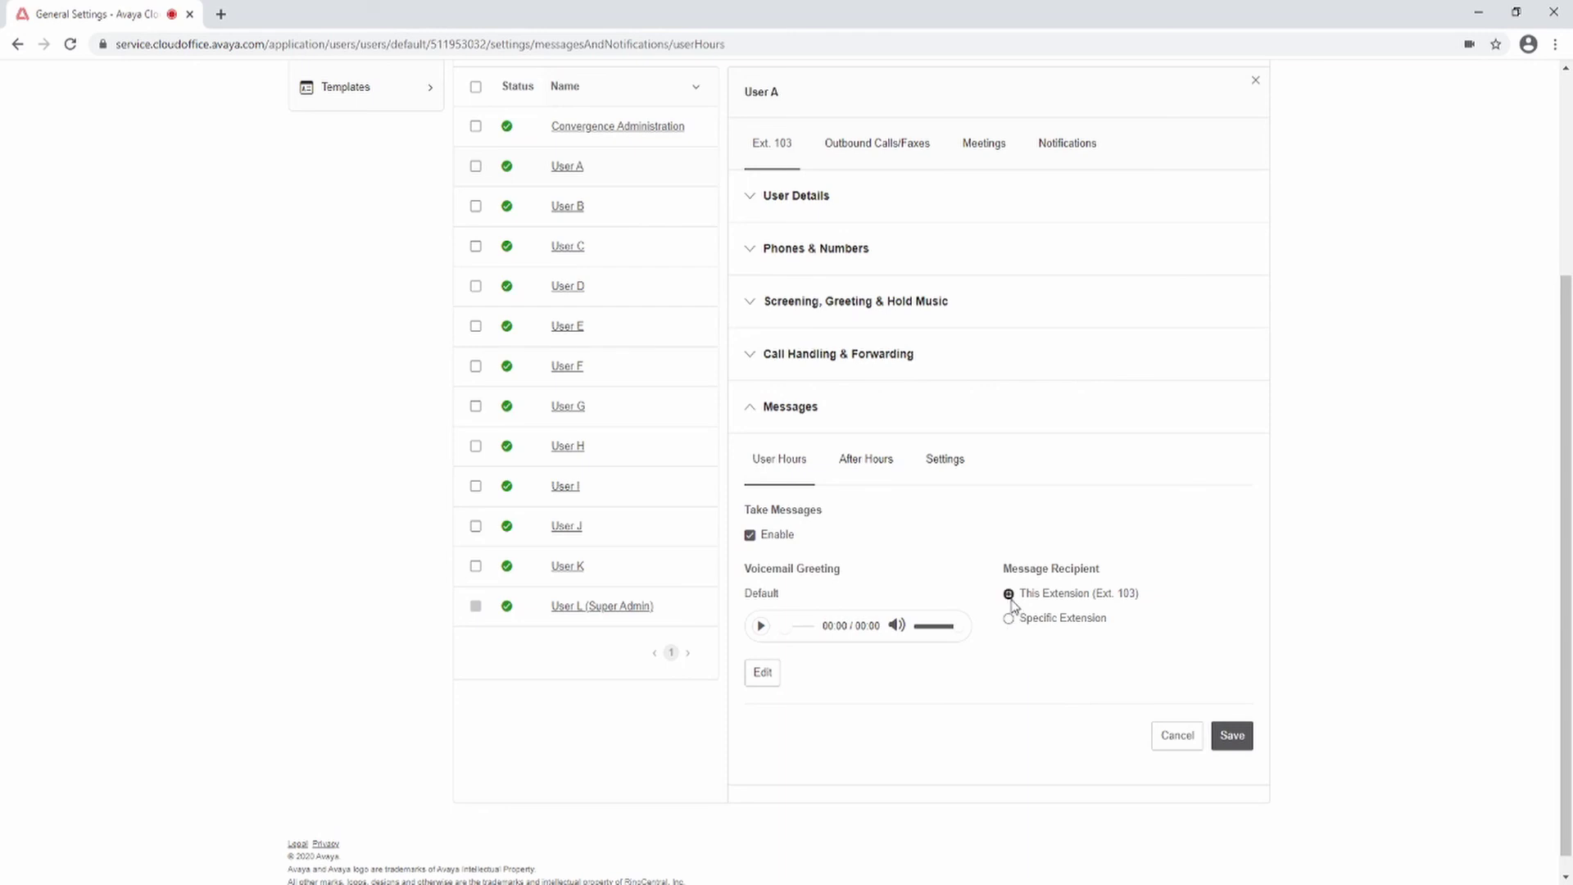
Step: Turn off user-hours message taking, connect missed calls to Open Hours Menu 1001, and save
left_click(751, 535)
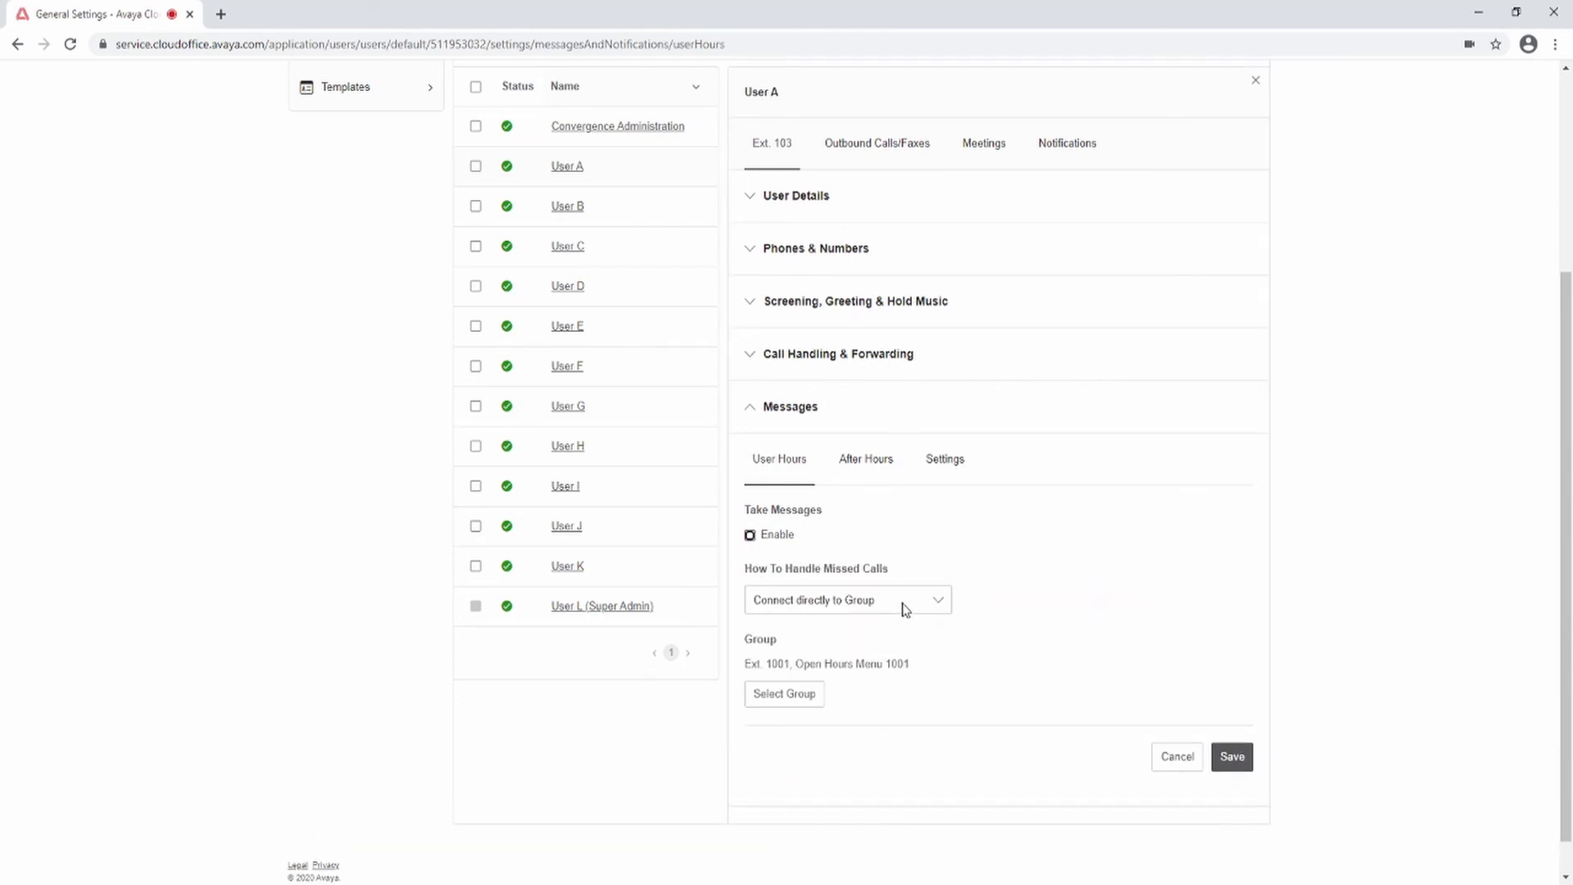
left_click(936, 606)
left_click(883, 633)
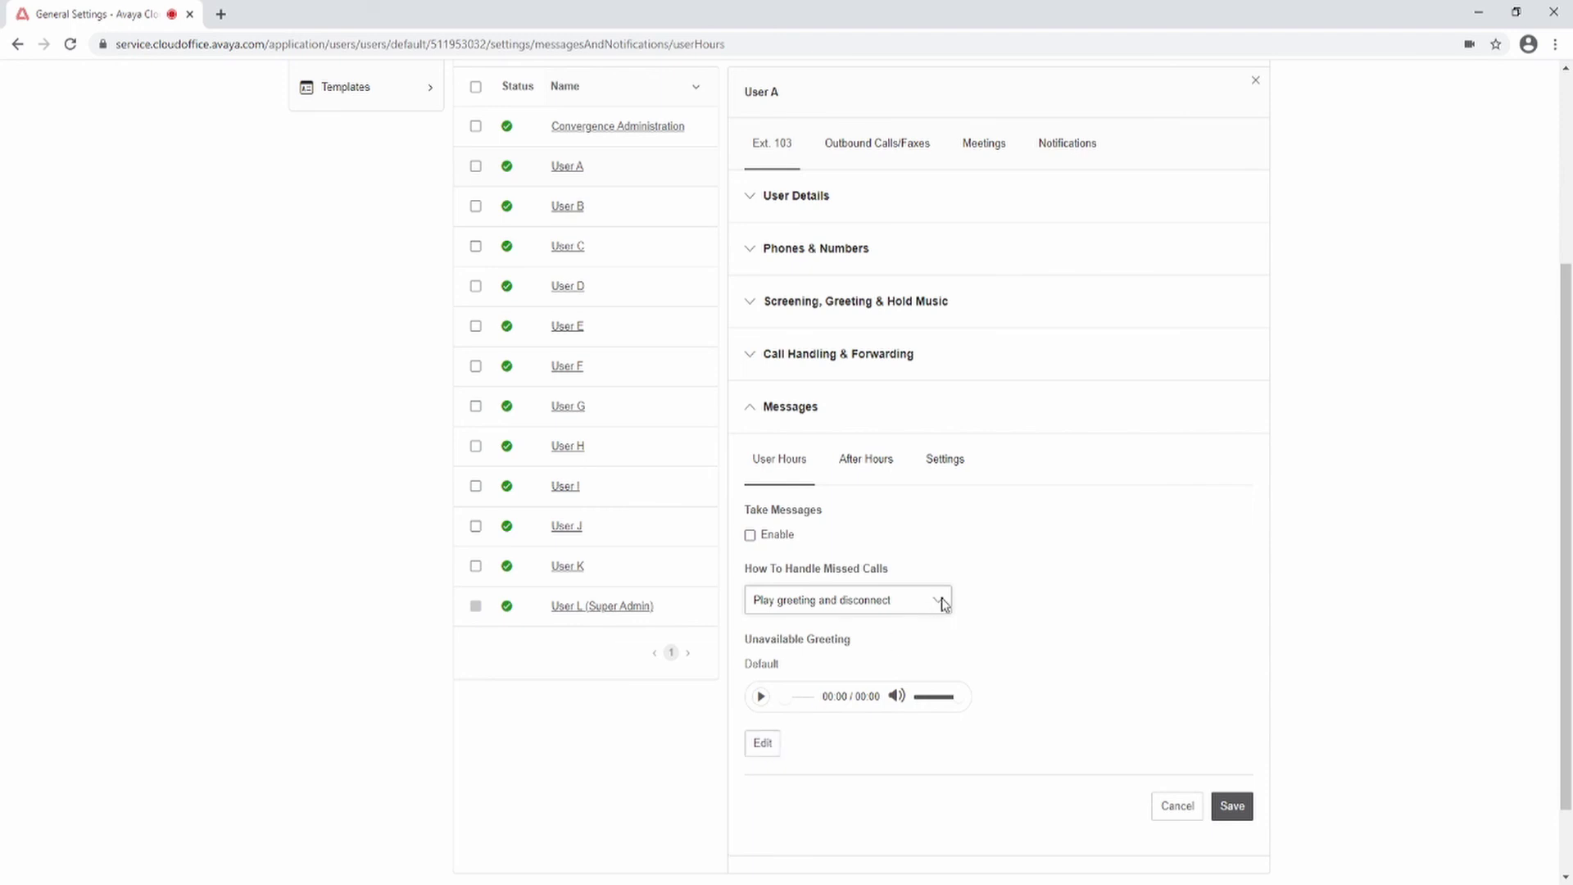
left_click(880, 655)
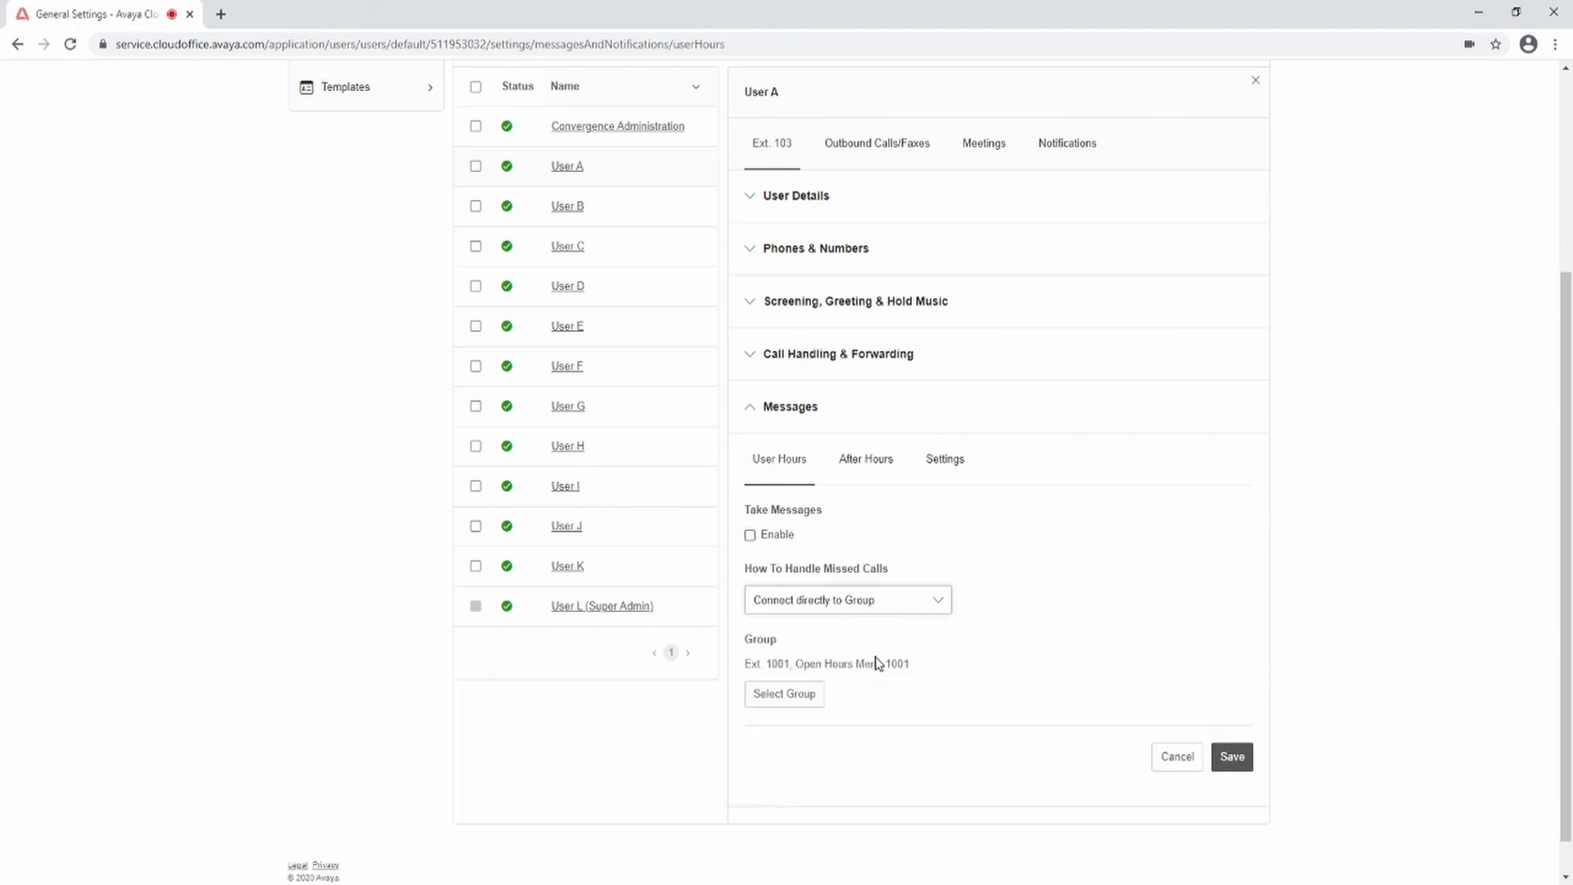
left_click(791, 697)
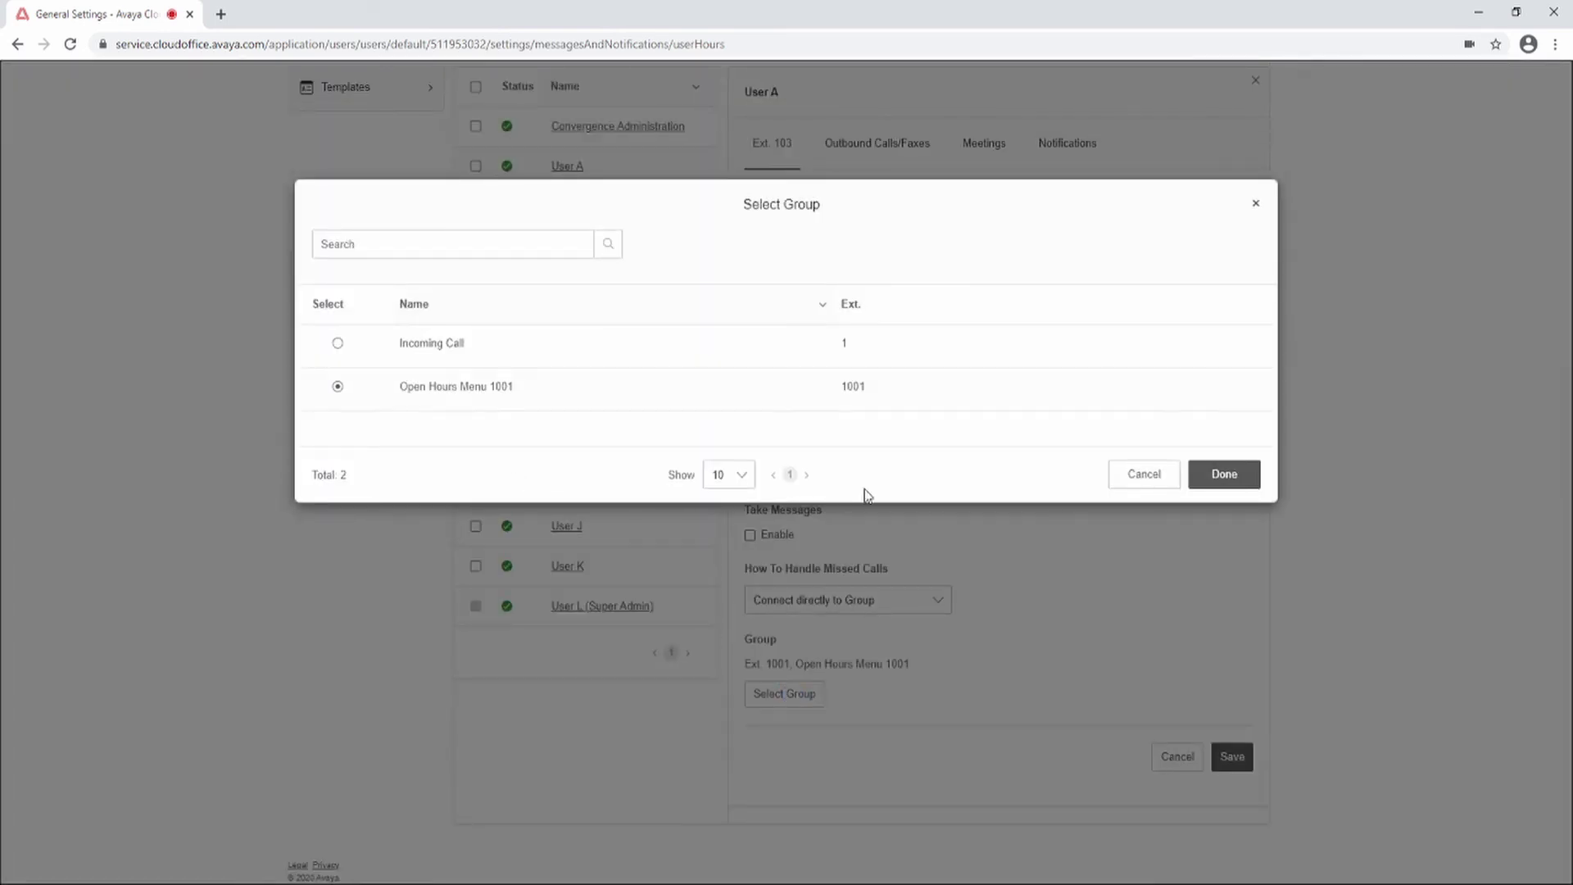
left_click(1220, 476)
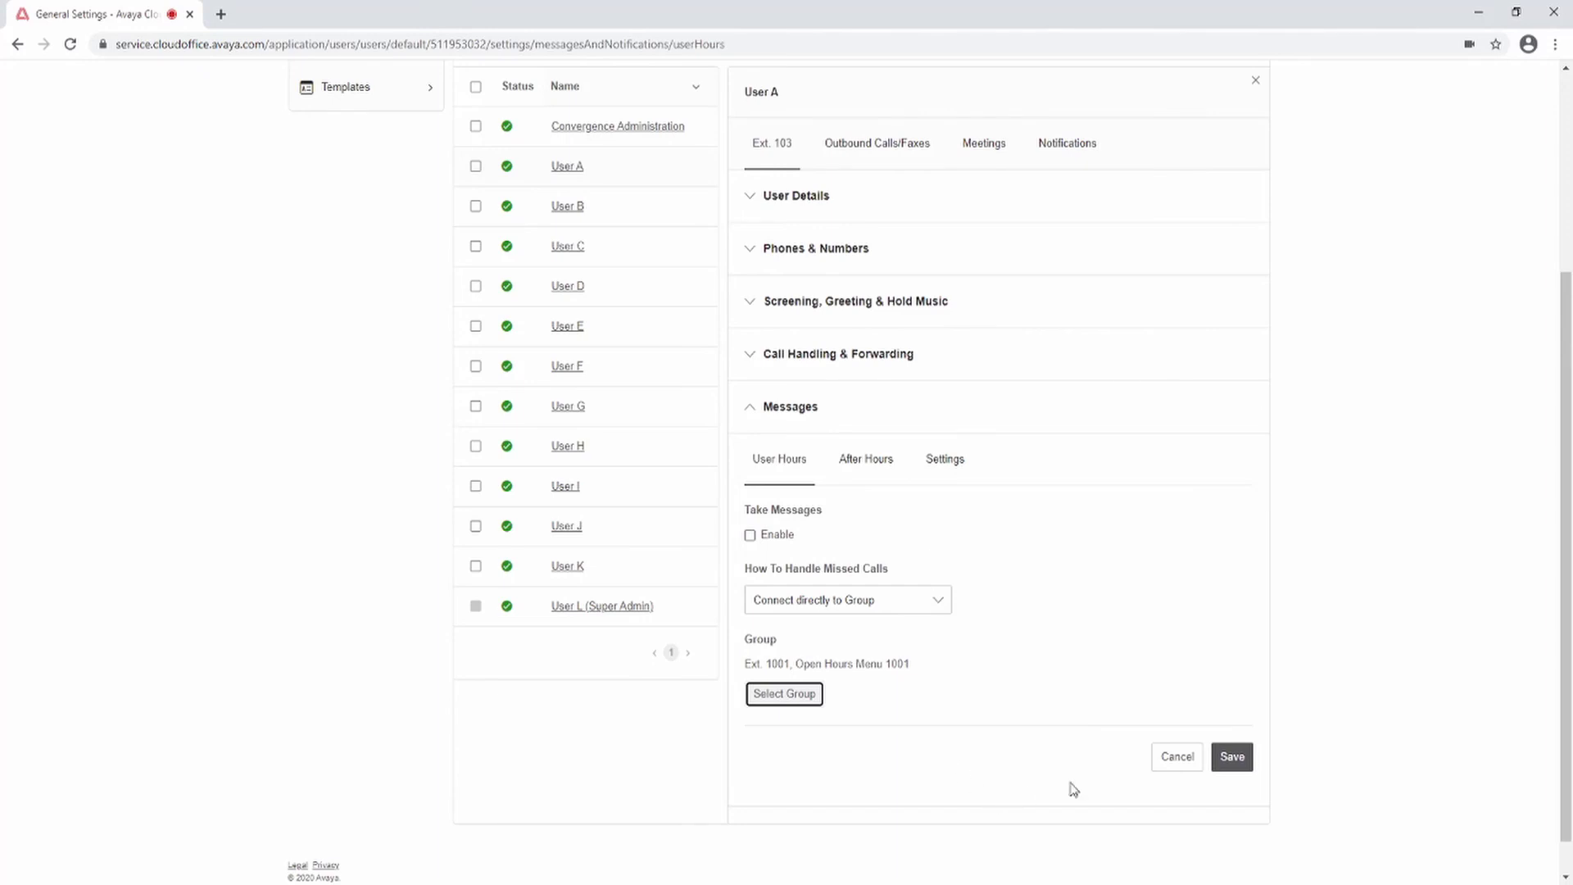
left_click(1233, 757)
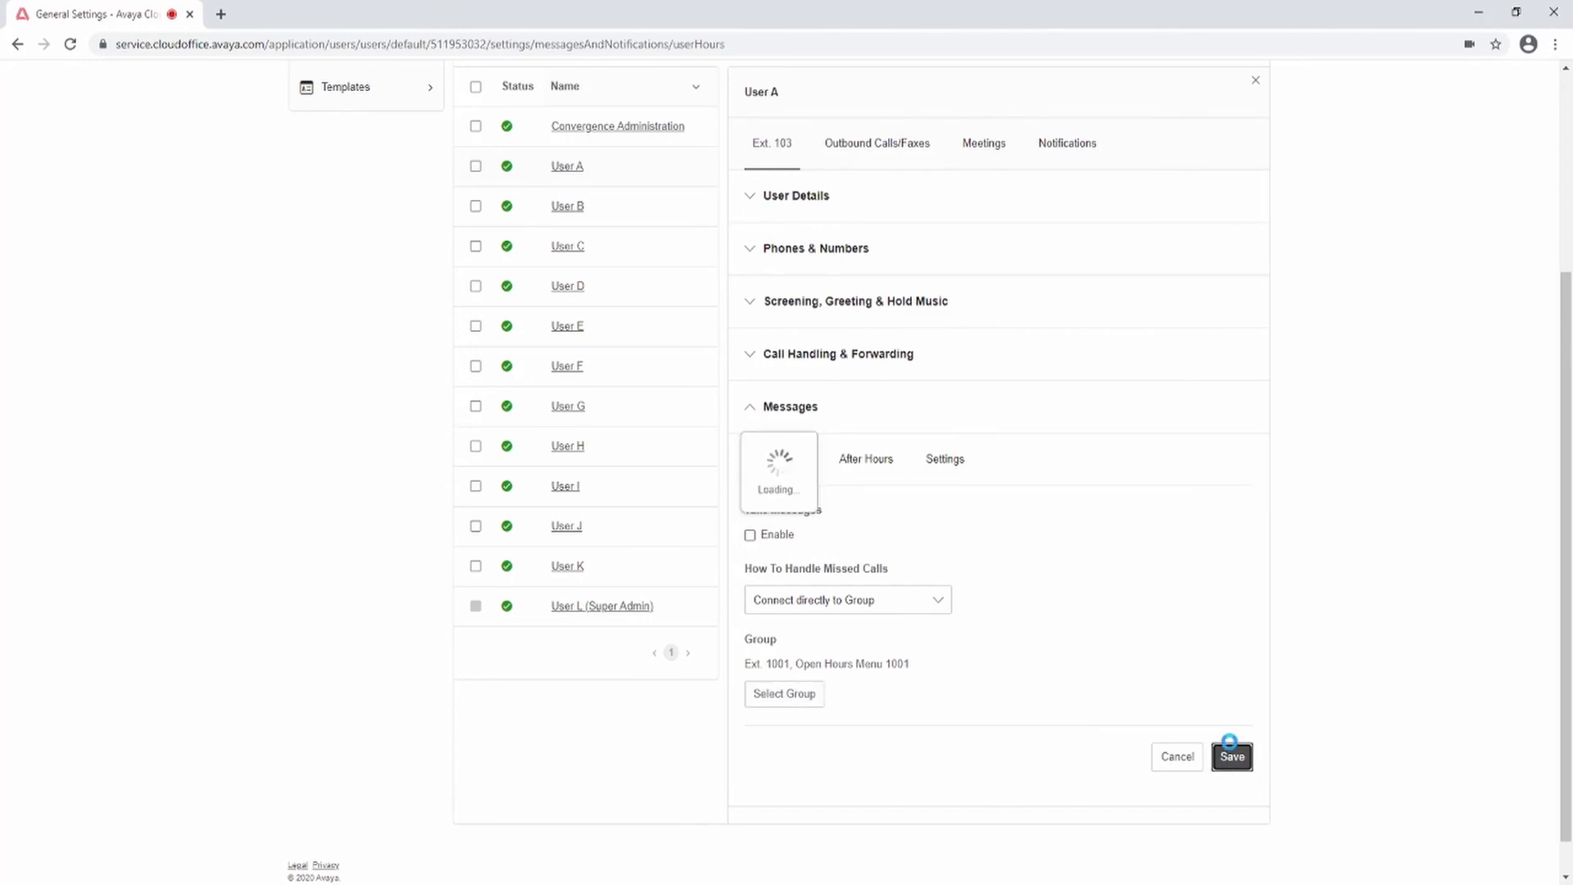
left_click(866, 462)
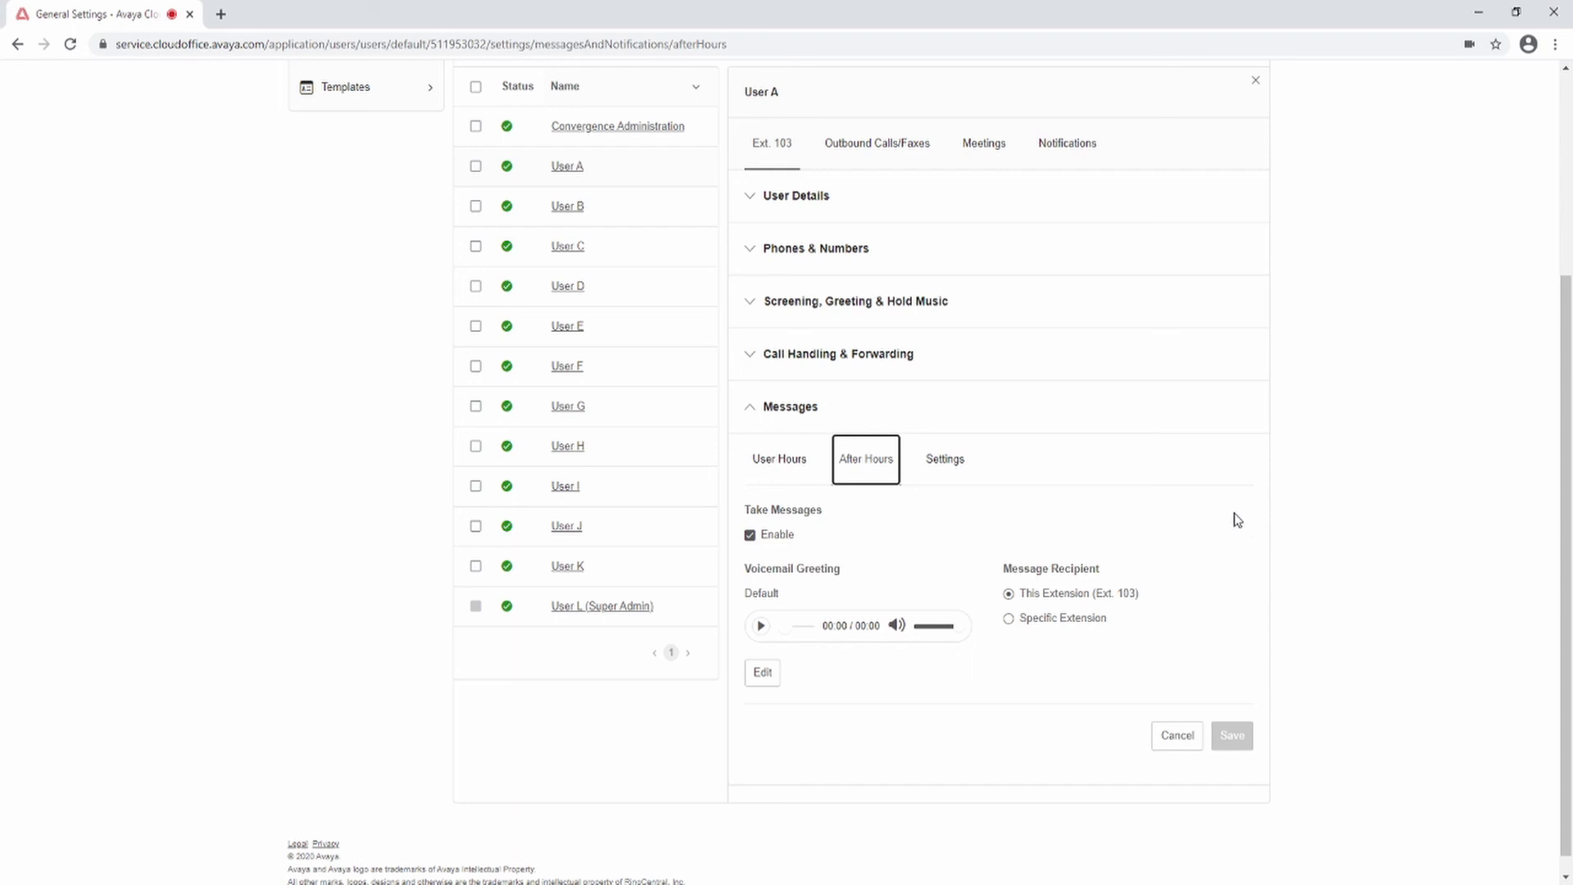
Step: Switch Voicemail to Text off and back on in the message settings
left_click(952, 474)
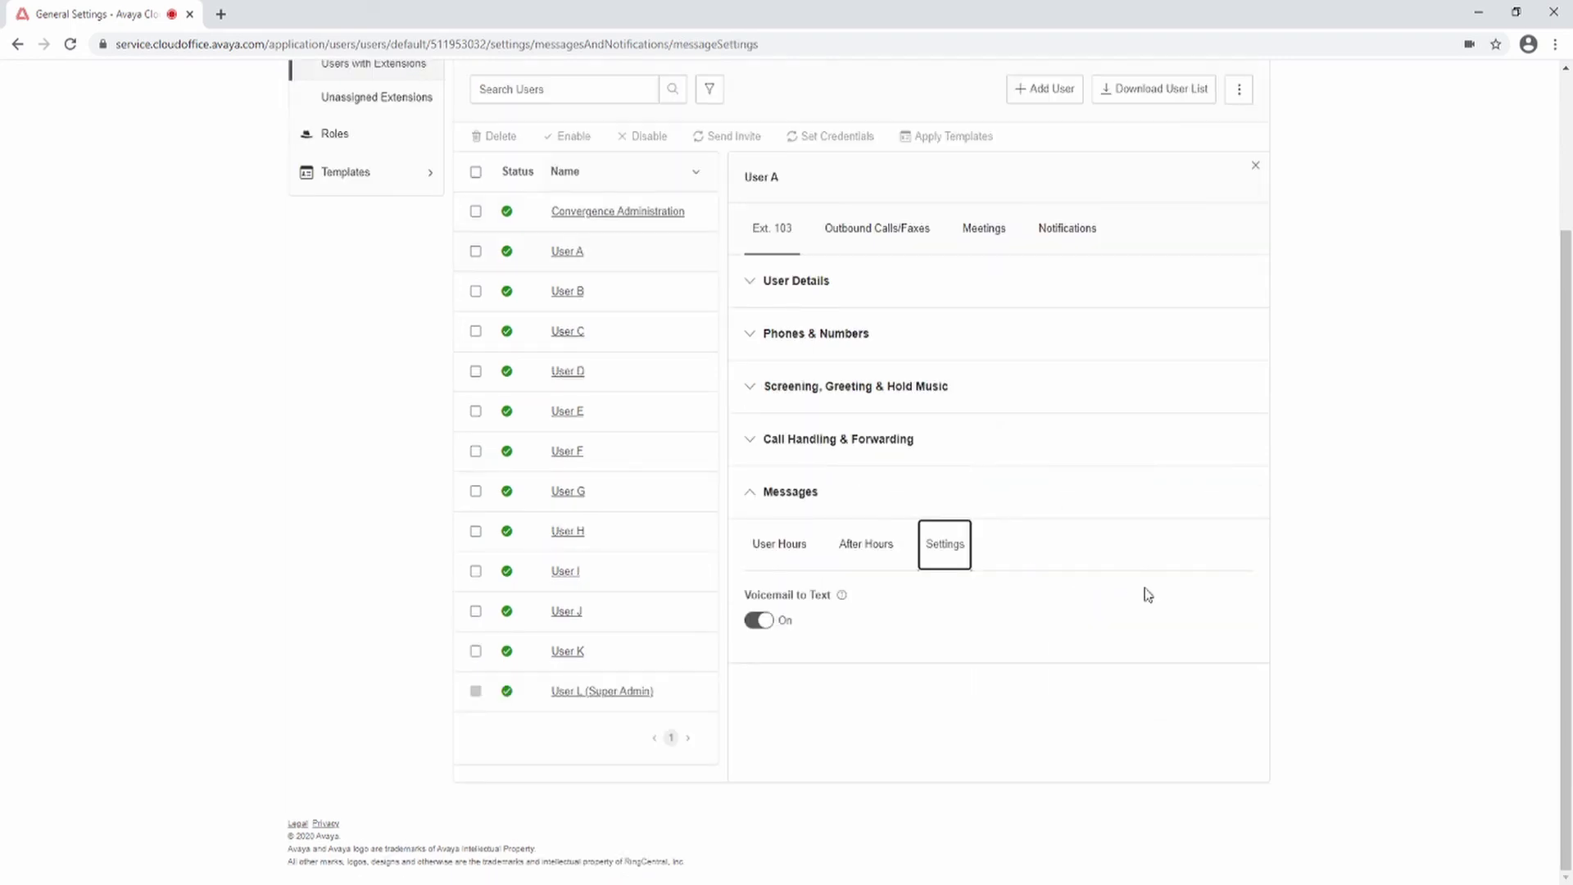
left_click(758, 621)
left_click(762, 623)
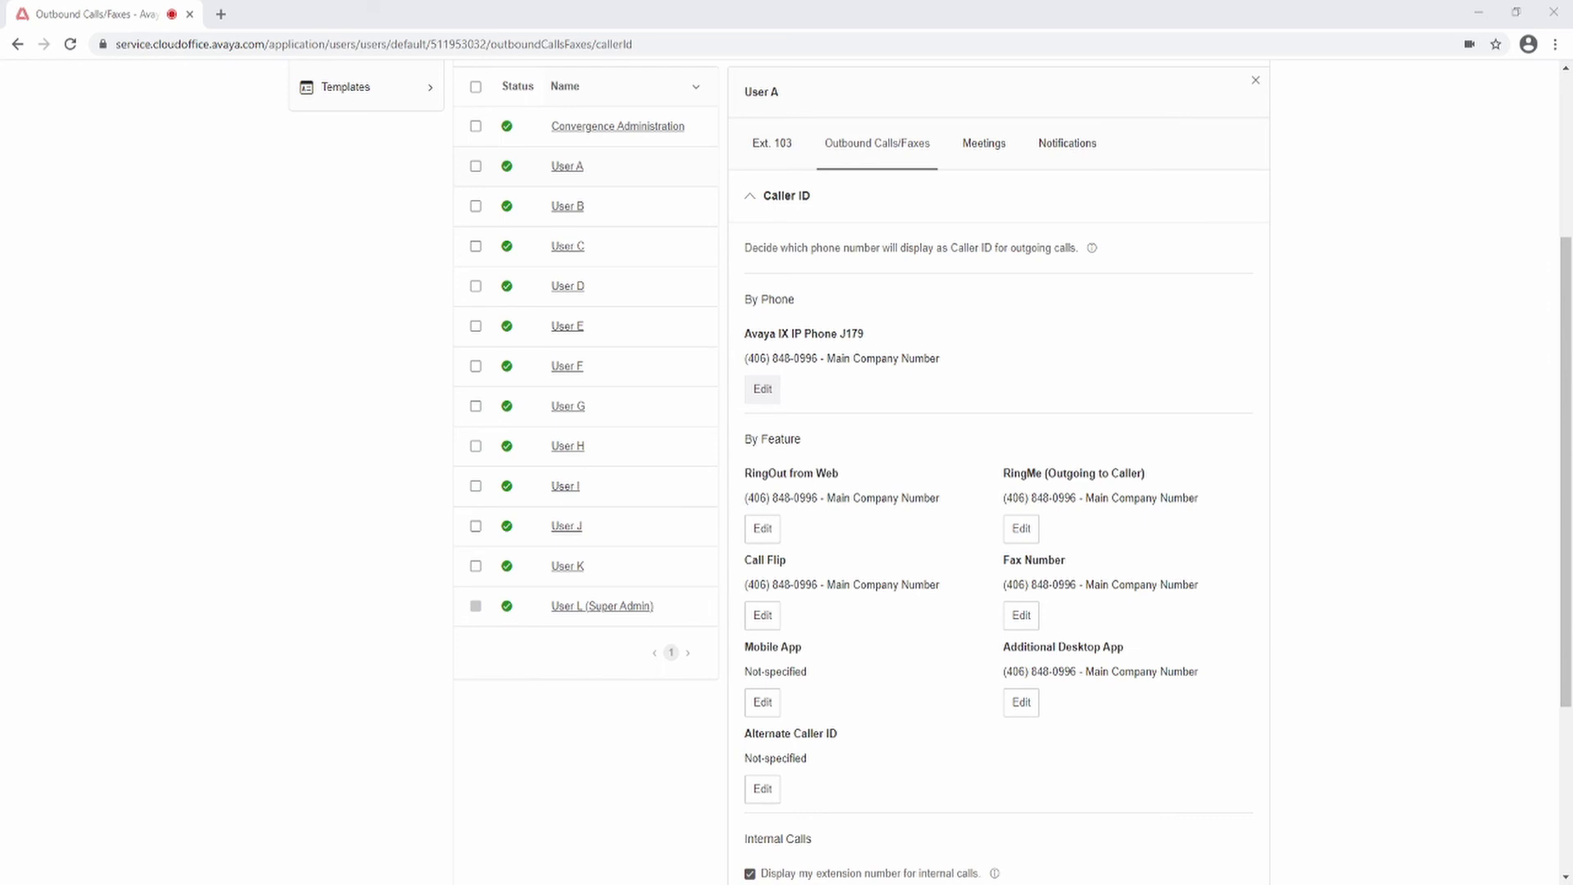
Step: Keep the J179 desk phone's caller ID on the Main Company Number and expand Fax Settings
left_click(762, 388)
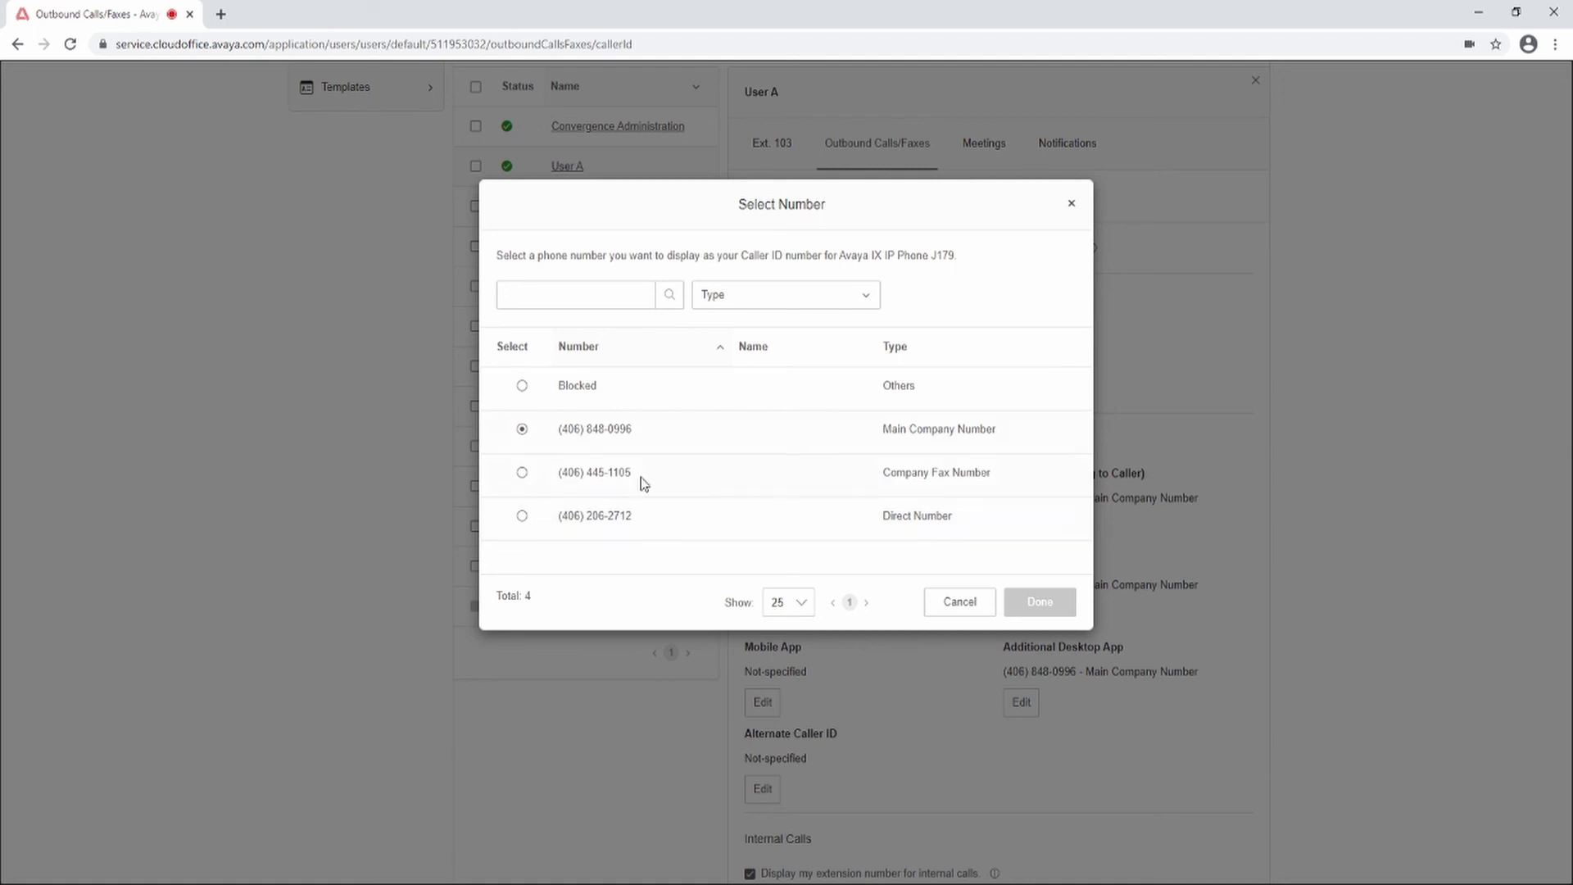
left_click(955, 607)
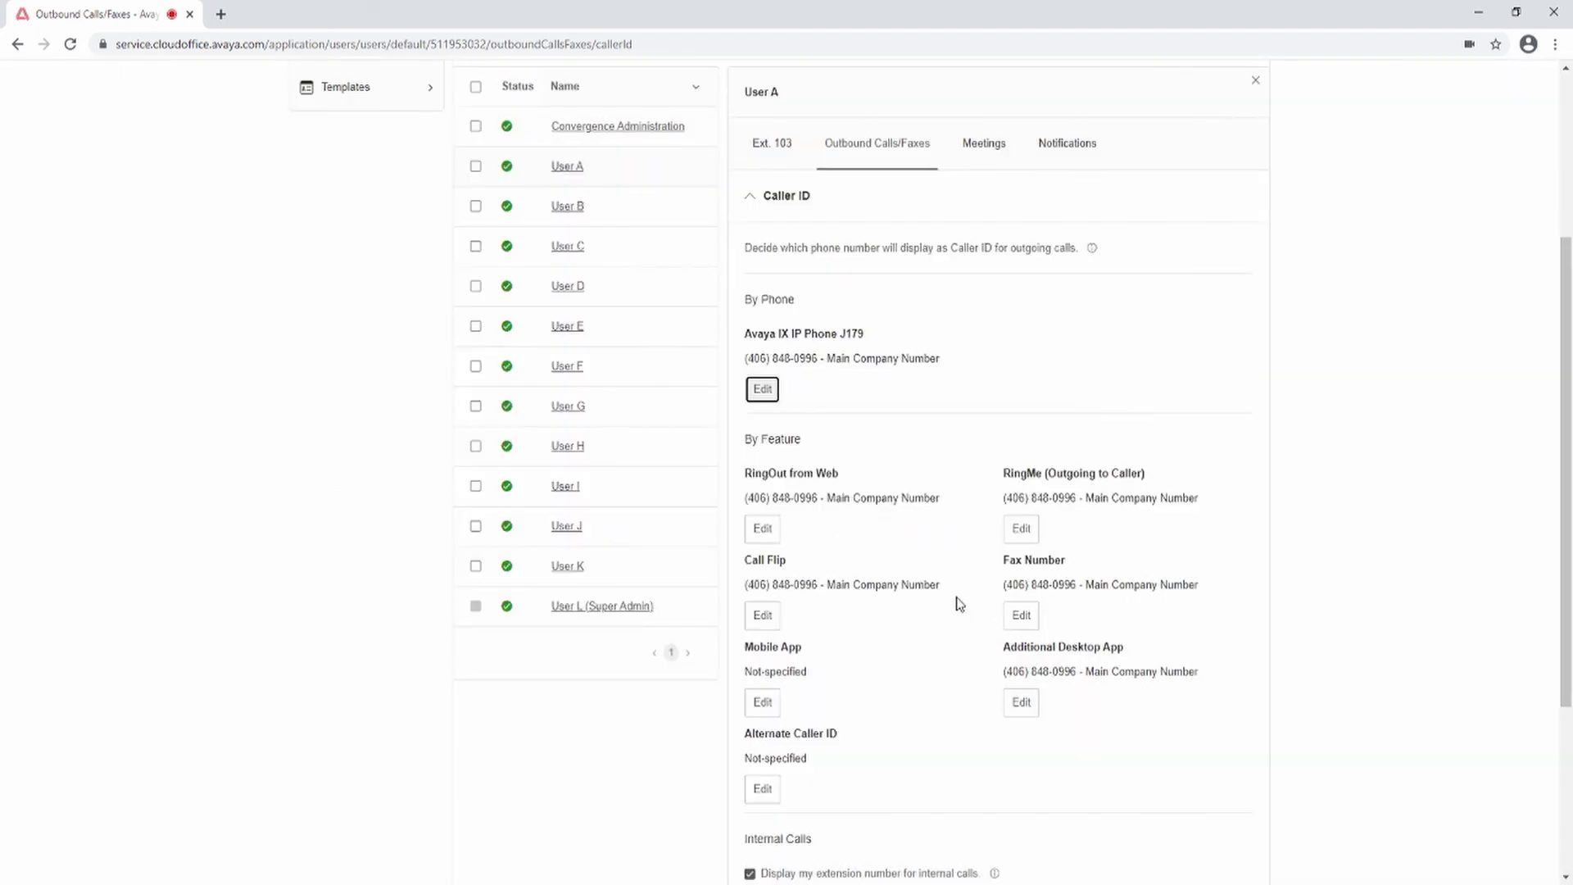
scroll(1510, 659, "down", 1)
scroll(1510, 659, "down", 3)
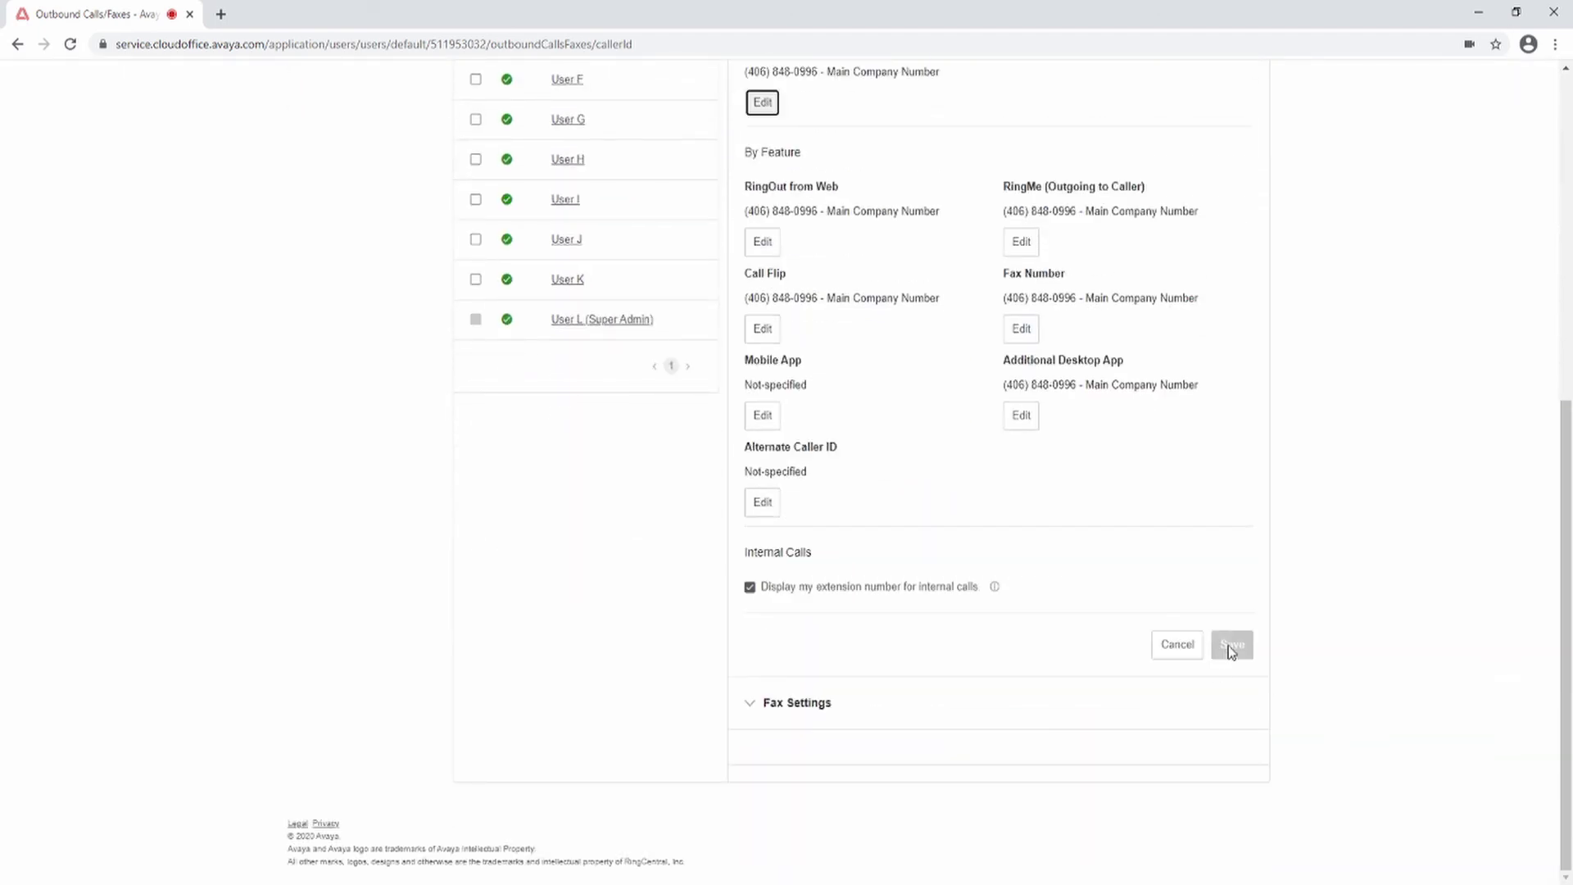
left_click(747, 706)
scroll(1376, 590, "down", 3)
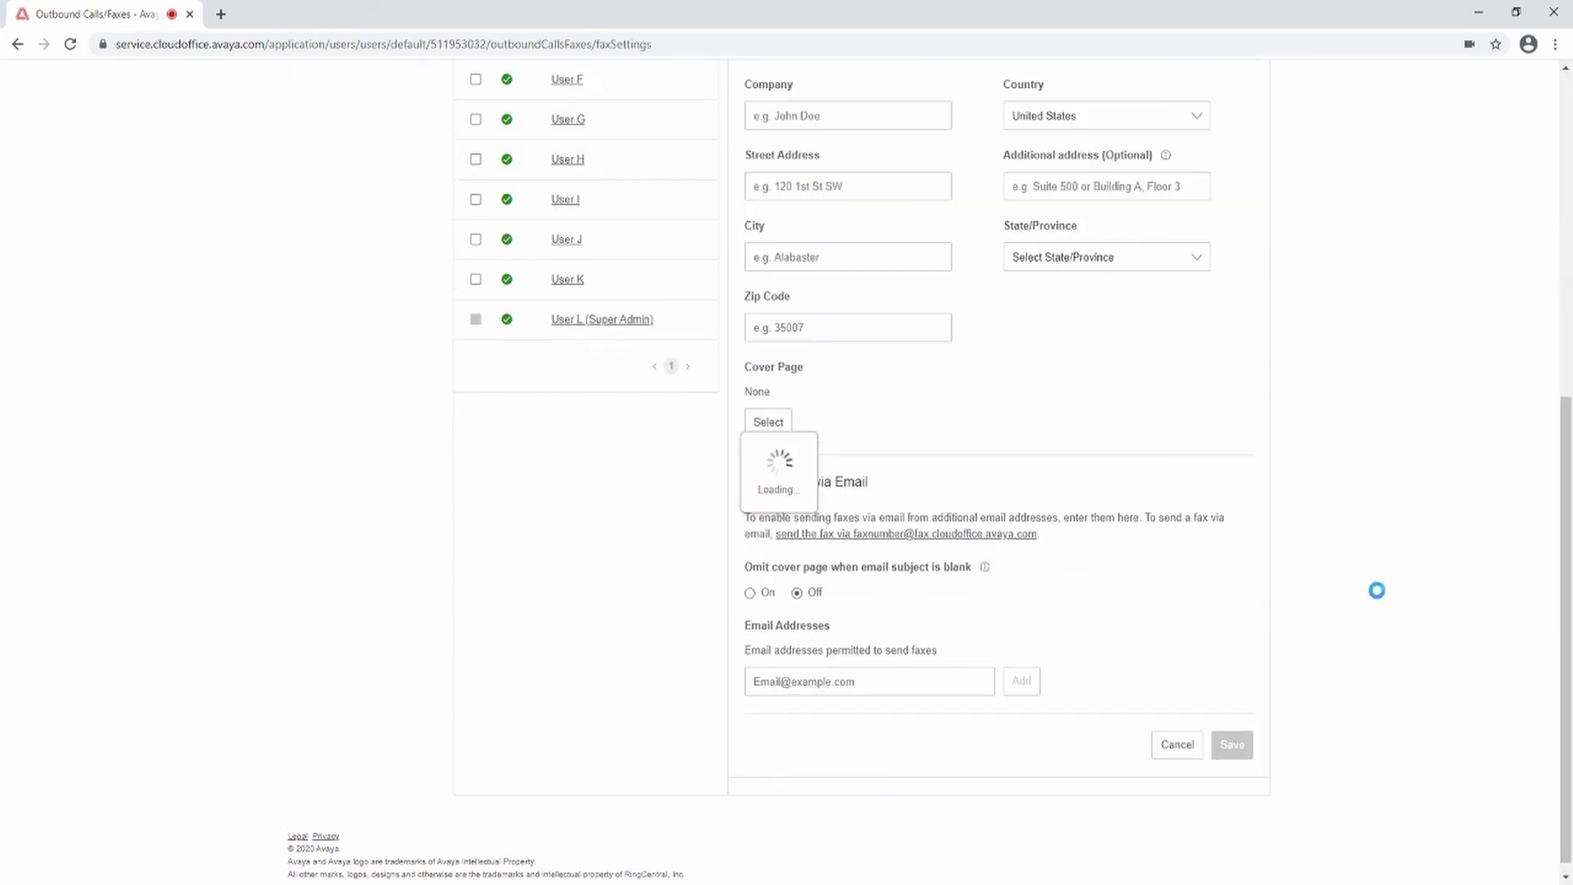